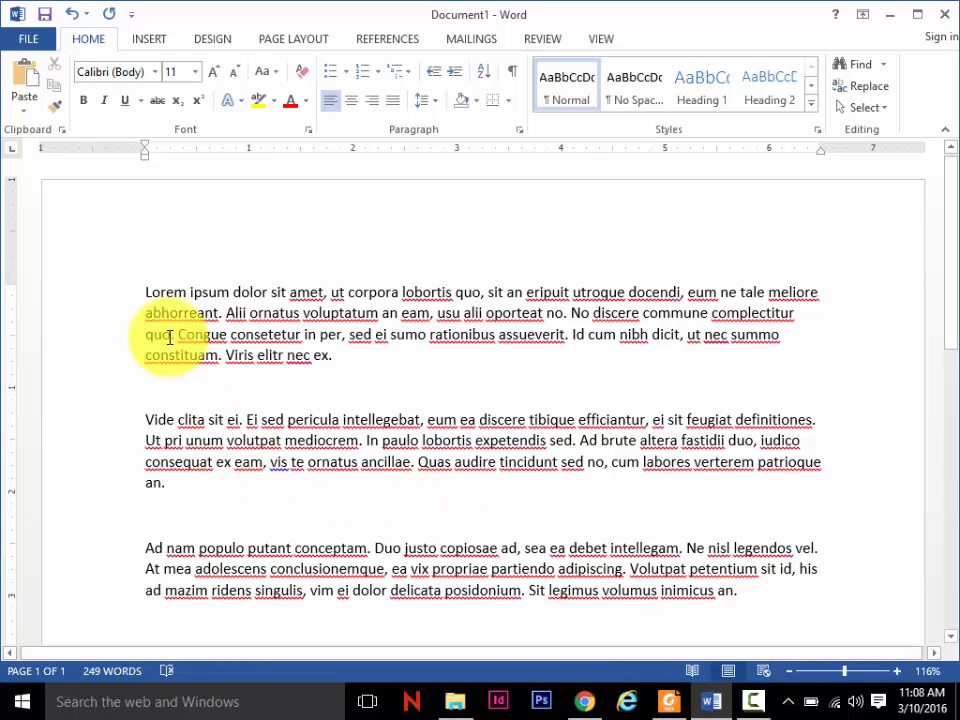
# Step: Show the Office Clipboard and collect copies of "Lorem ipsum" and "eripuit utroque docendi" from the first paragraph
pyautogui.moveTo(141, 291); pyautogui.dragTo(221, 295)
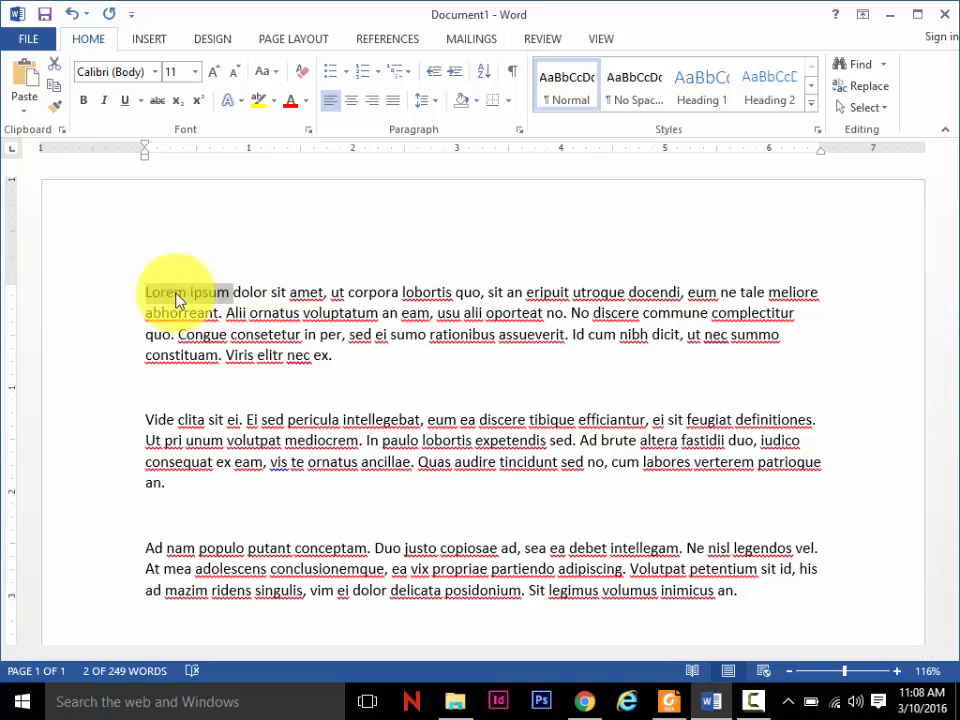
pyautogui.click(62, 130)
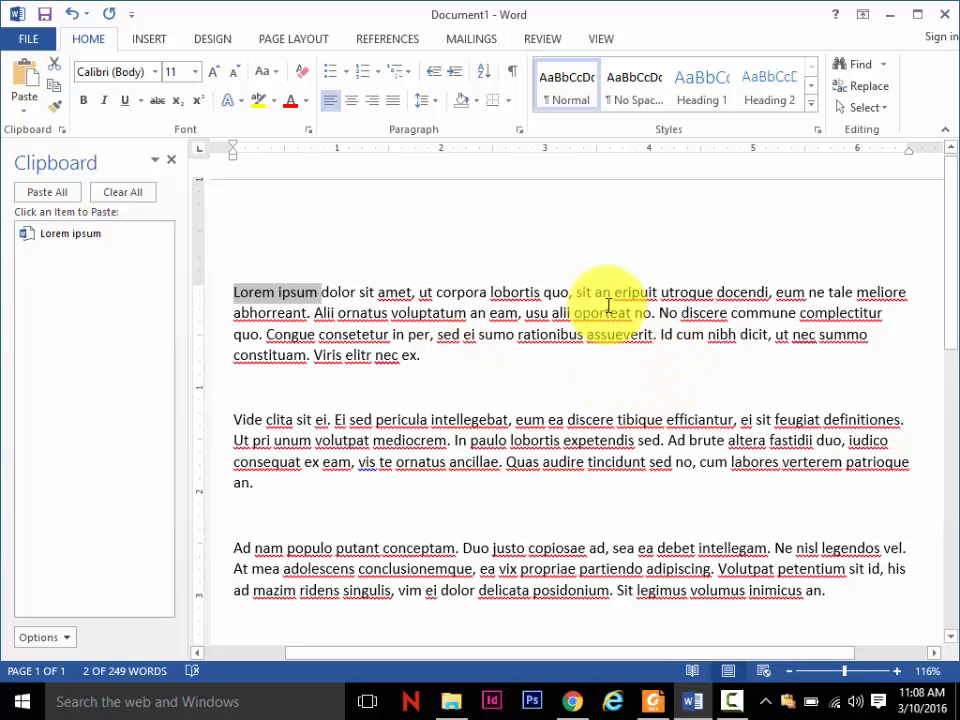
pyautogui.click(615, 292)
pyautogui.moveTo(670, 297); pyautogui.dragTo(740, 298)
pyautogui.hotkey('ctrl', 'c')
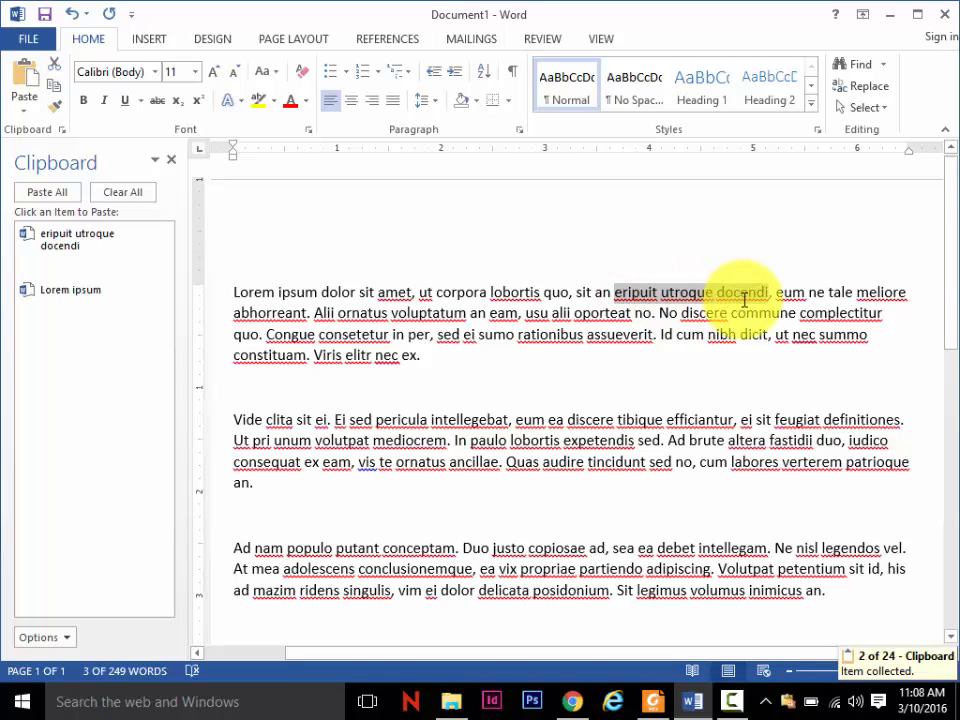
# Step: Paste the collected "Lorem ipsum" item on a new line below the first paragraph and close the Office Clipboard
pyautogui.click(438, 358)
pyautogui.press('Return')
pyautogui.press('Return')
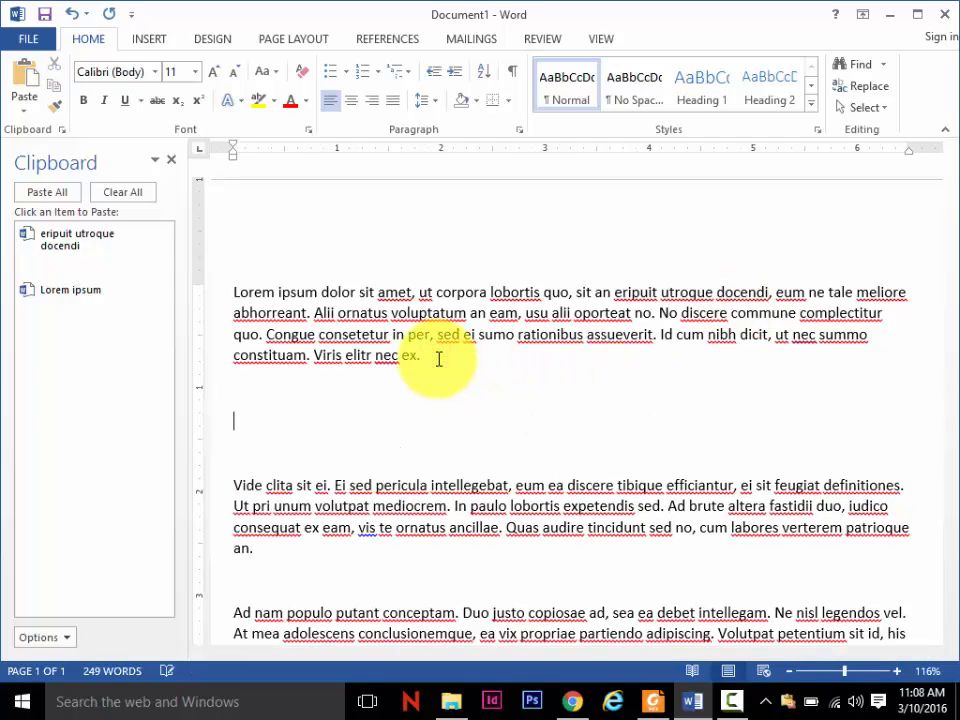
pyautogui.click(147, 300)
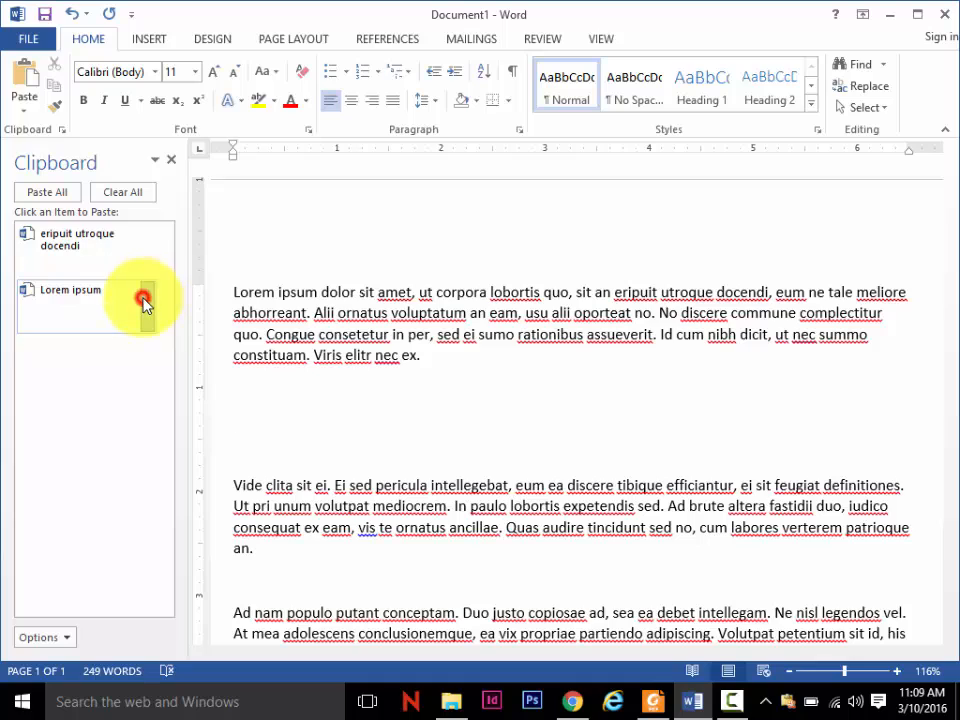
pyautogui.click(112, 346)
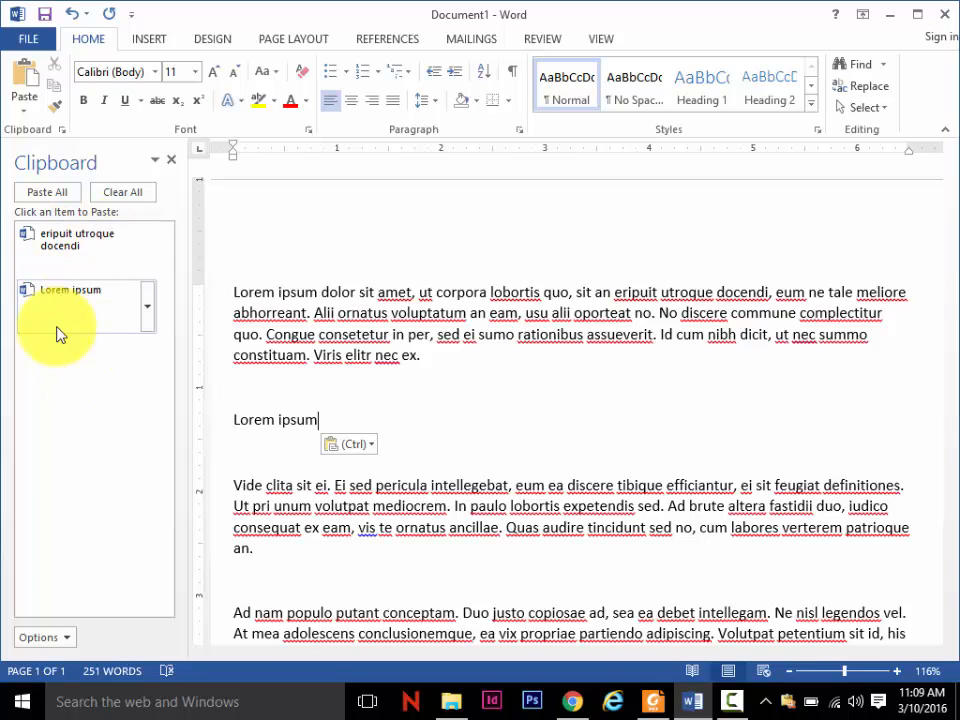
pyautogui.click(171, 162)
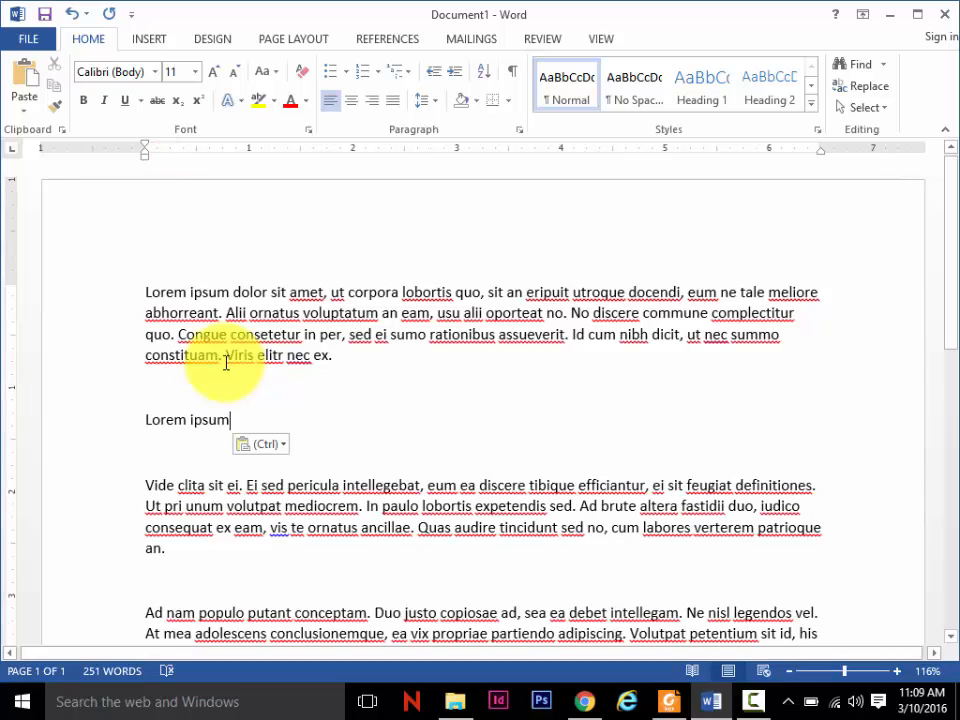
# Step: Reopen the Office Clipboard and paste all collected items two lines below the pasted "Lorem ipsum"
pyautogui.click(61, 130)
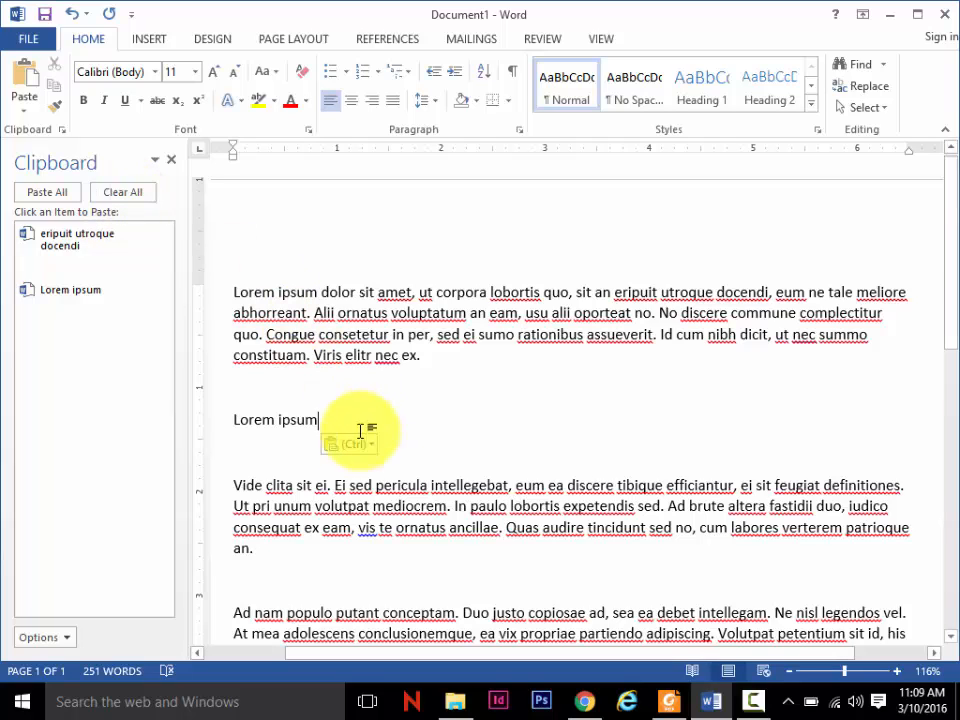
pyautogui.press('Return')
pyautogui.press('Return')
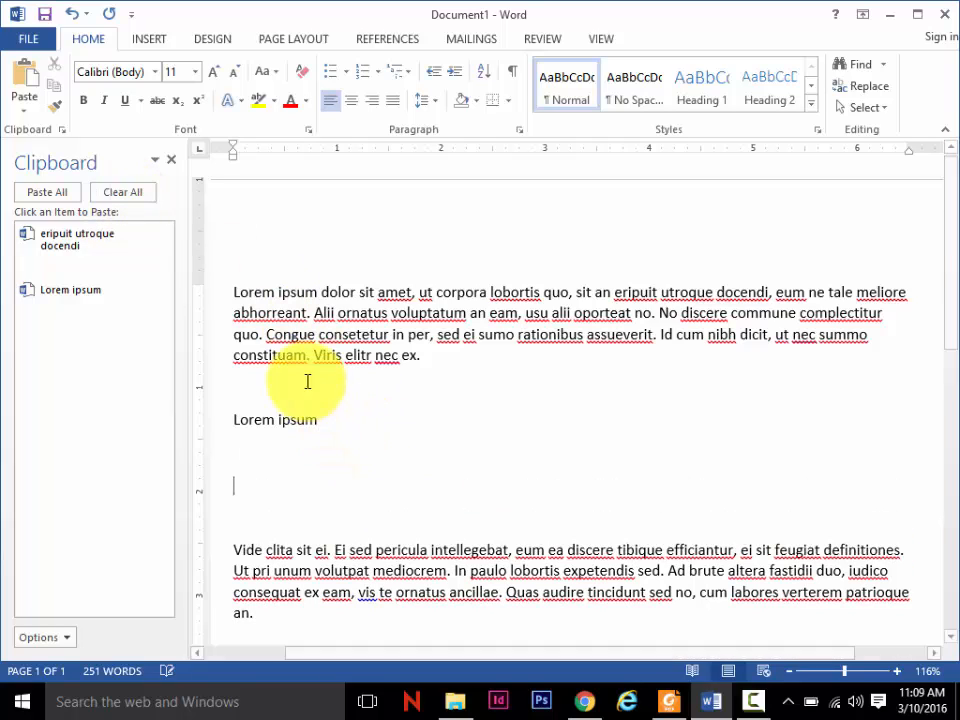
pyautogui.click(61, 193)
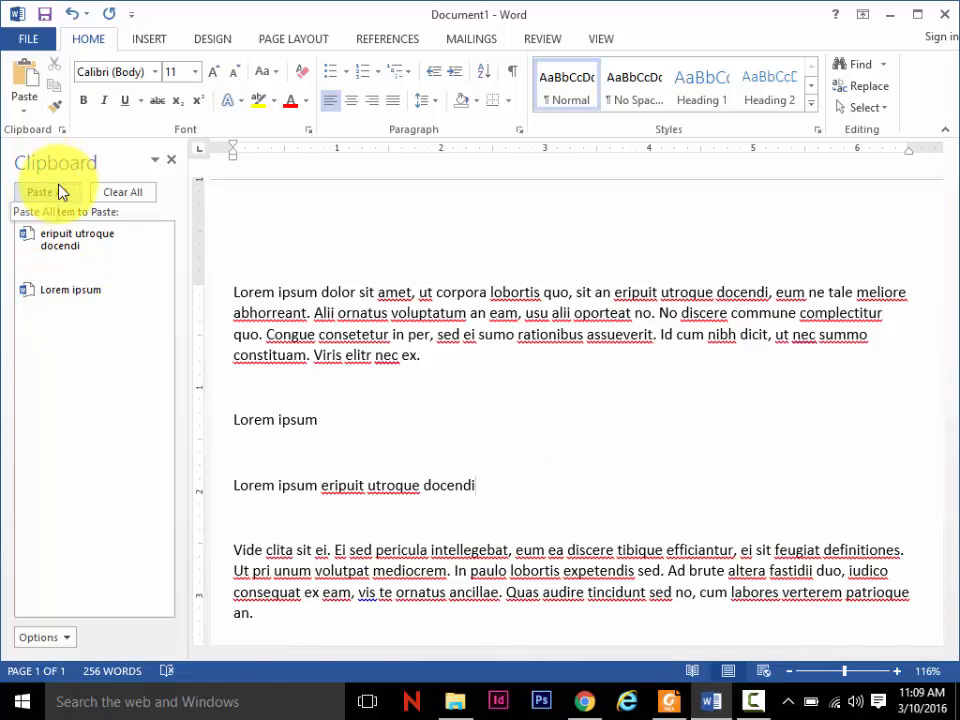
# Step: Review the Office Clipboard's display options and the choices for the "eripuit utroque docendi" item, and close the Clipboard
pyautogui.click(66, 638)
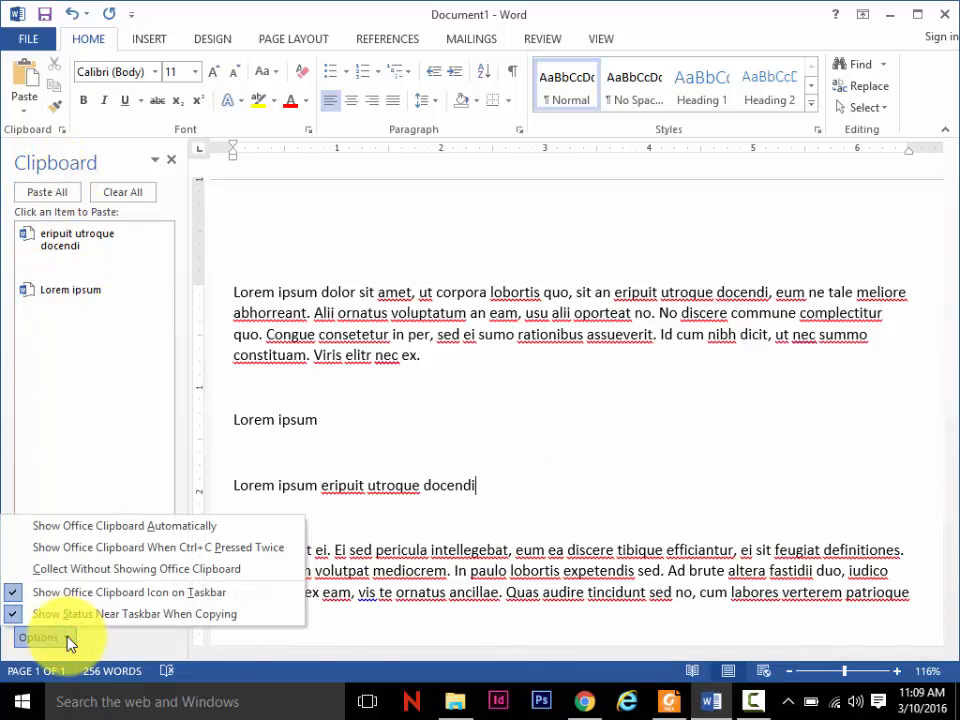
pyautogui.click(142, 339)
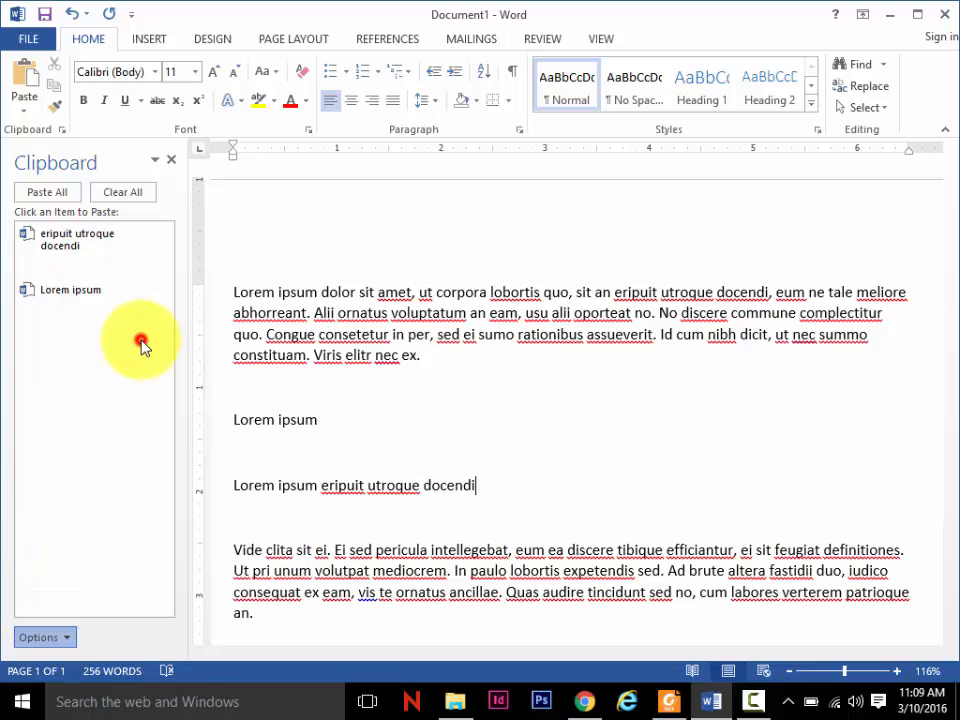
pyautogui.click(151, 257)
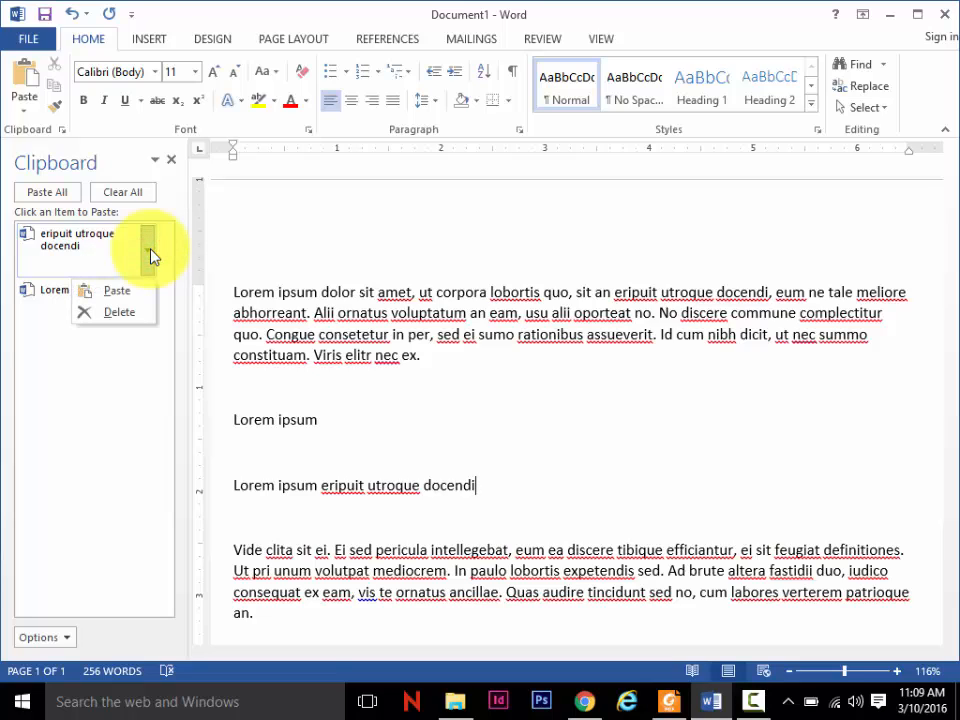
pyautogui.click(151, 257)
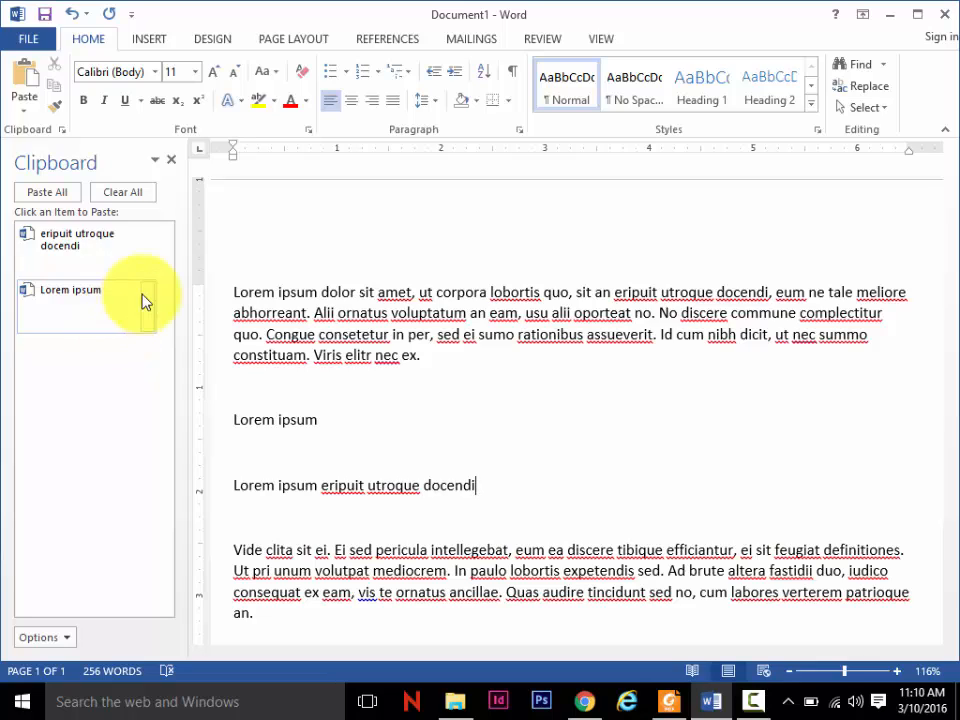
pyautogui.click(170, 165)
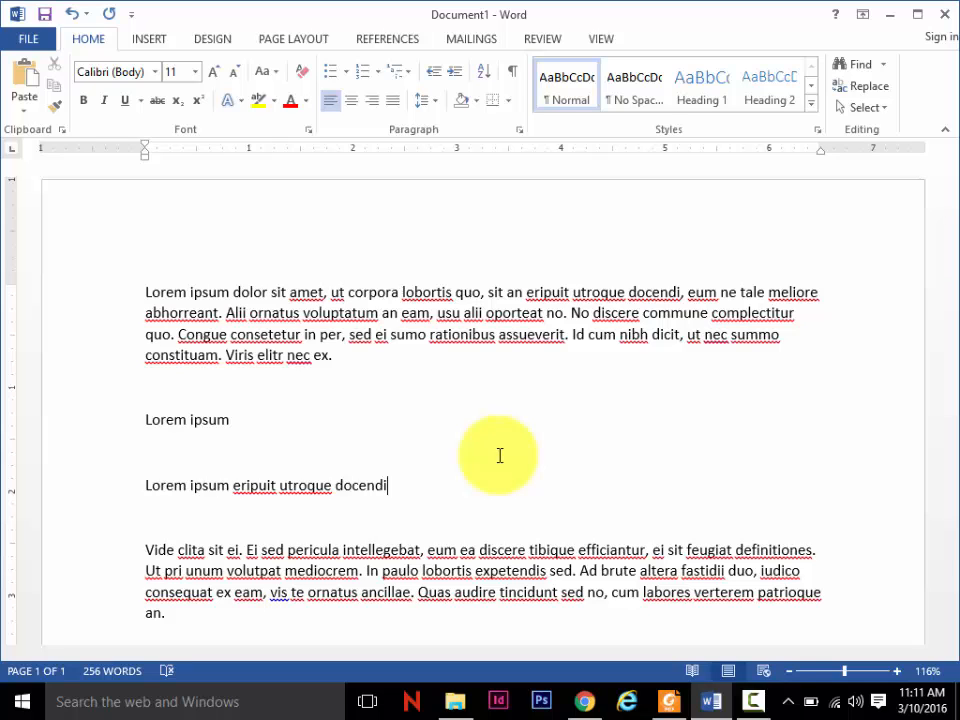
# Step: Switch to the textbook PDF in Foxit Reader and read the "Removing Blank Paragraphs" section
pyautogui.click(670, 697)
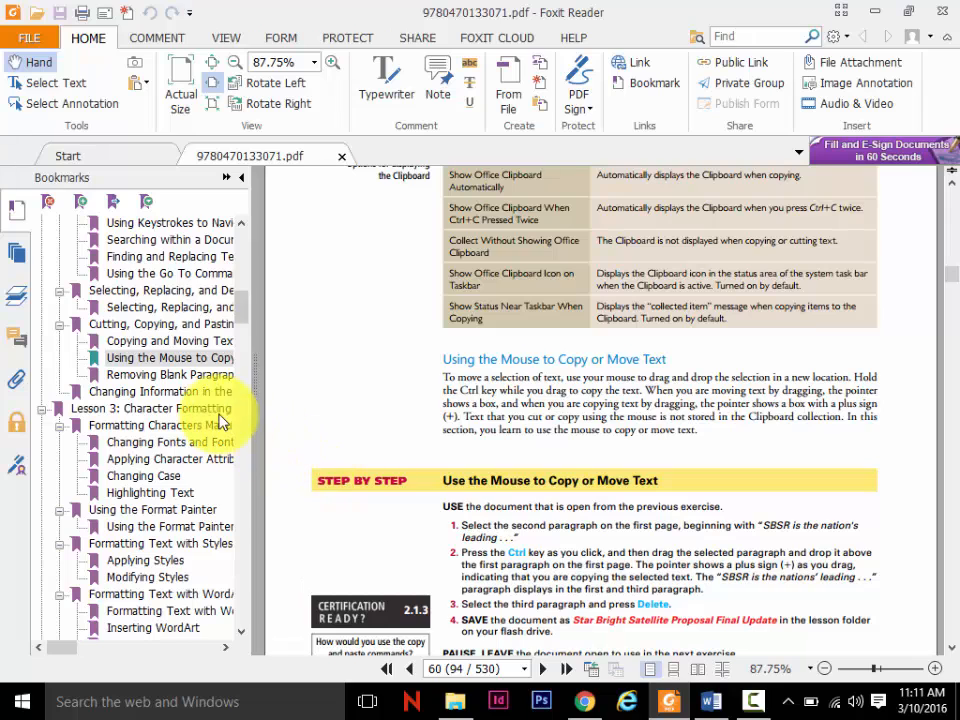
pyautogui.click(210, 381)
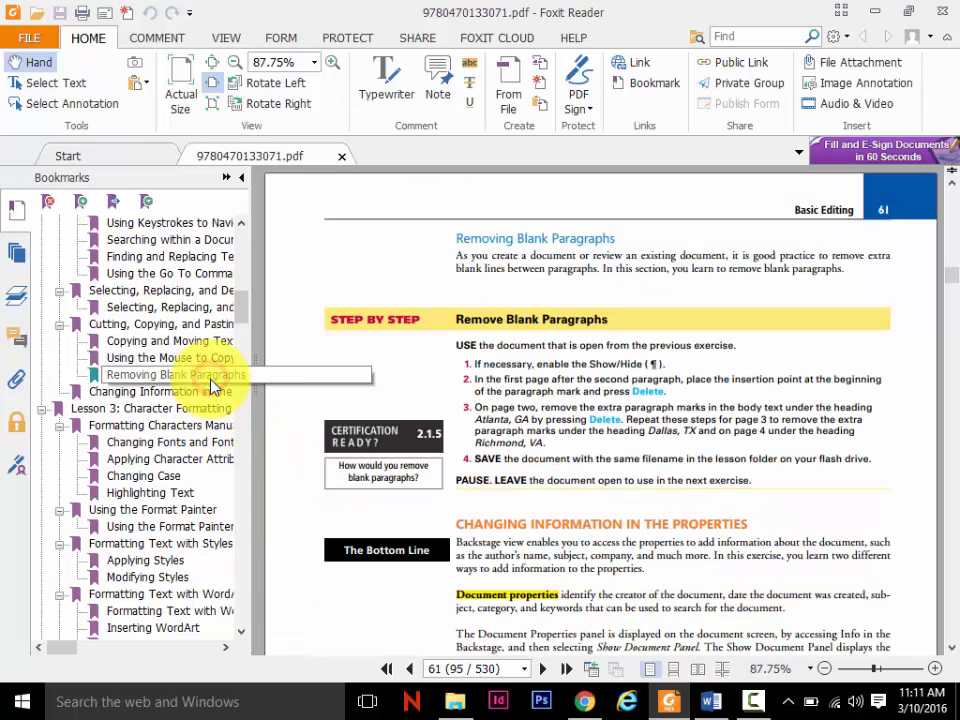
# Step: Return to the Word document and delete the blank paragraph below the first paragraph, showing paragraph marks only while doing so
pyautogui.click(711, 701)
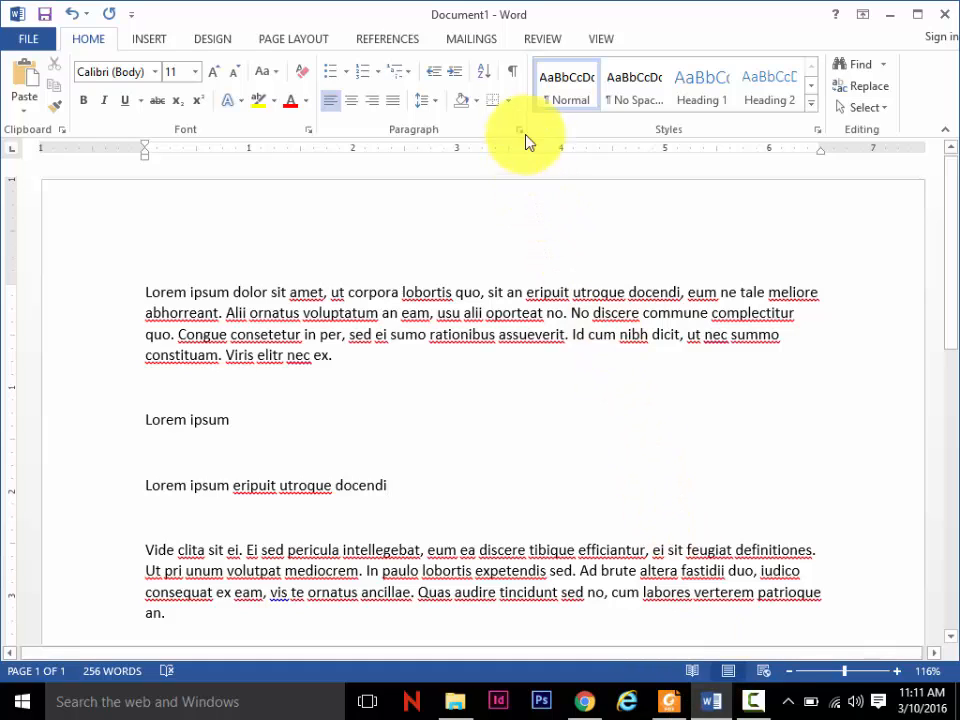
pyautogui.click(514, 78)
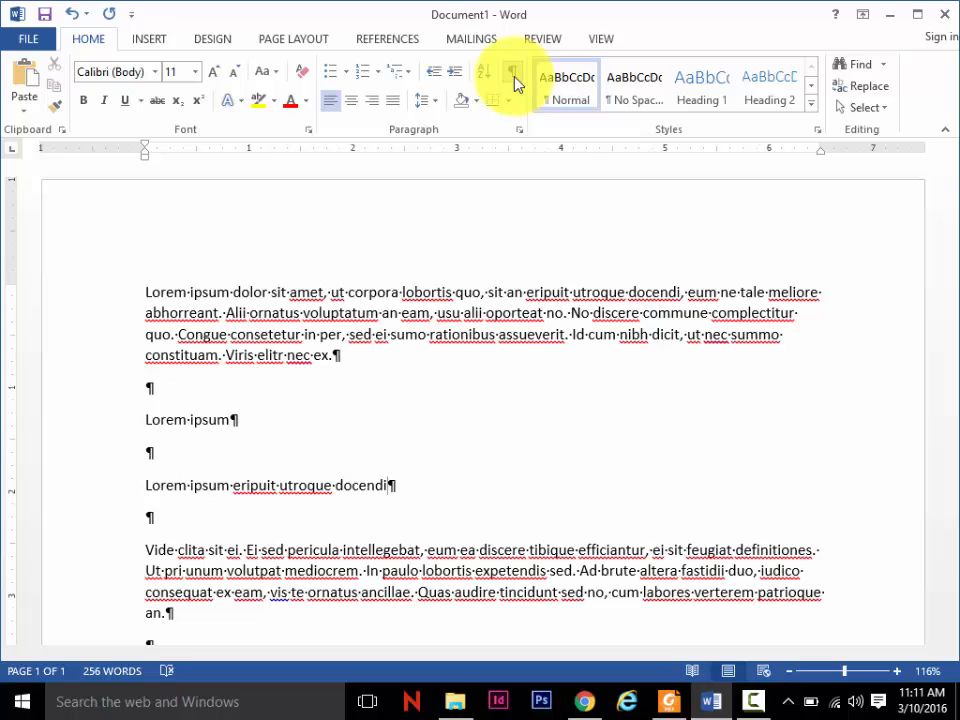
pyautogui.click(158, 387)
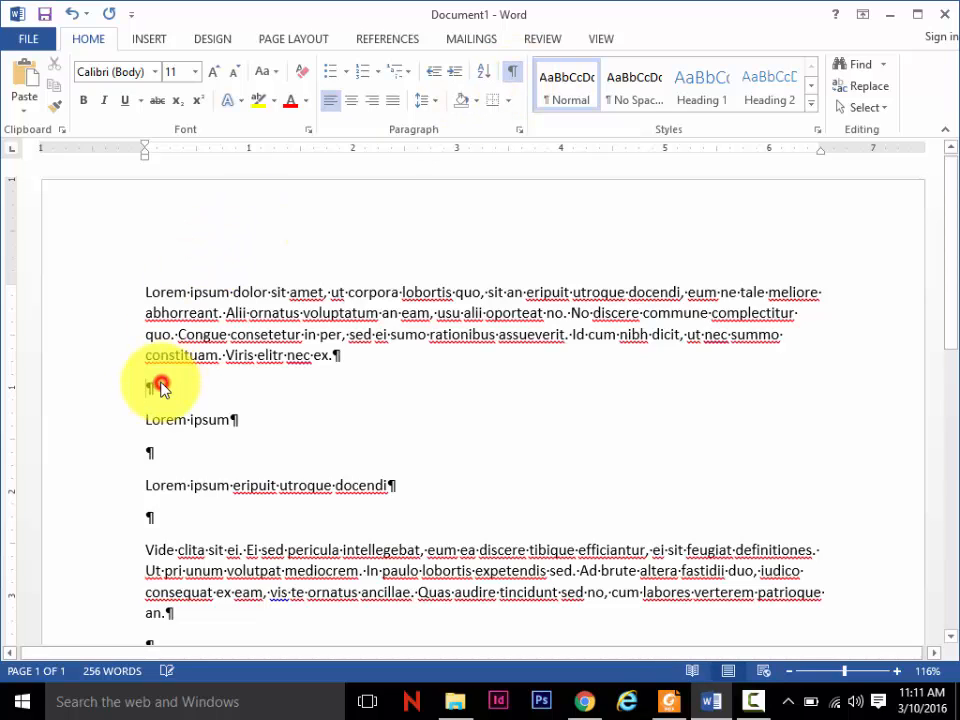
pyautogui.press('Delete')
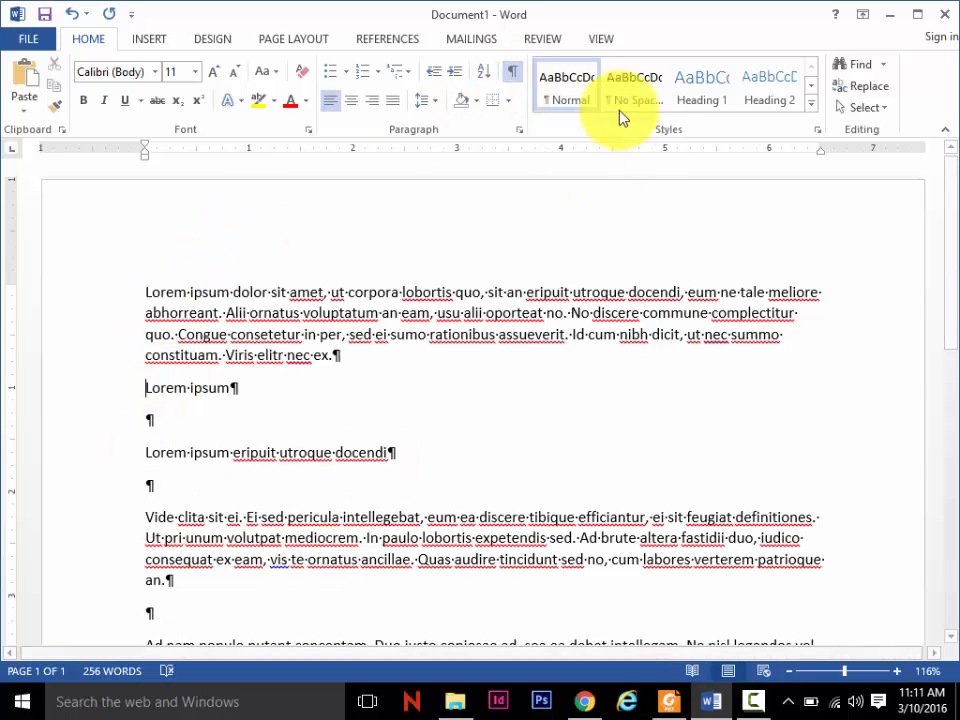
pyautogui.click(505, 78)
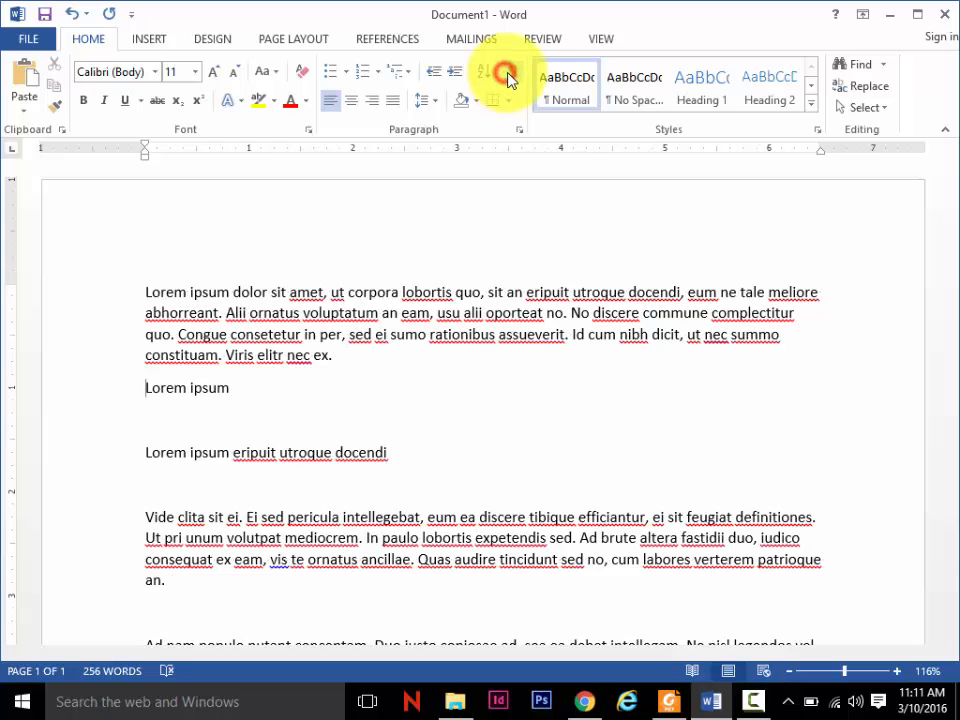
# Step: Switch to the PDF in Foxit Reader and read through the exercise on changing information in the properties
pyautogui.click(666, 703)
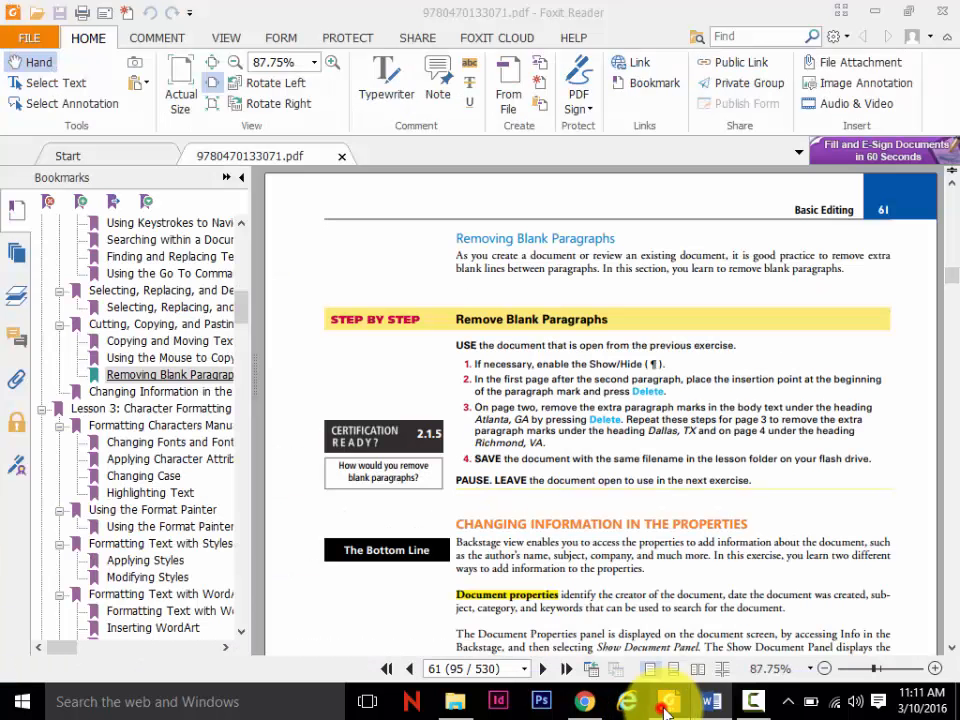
pyautogui.click(156, 392)
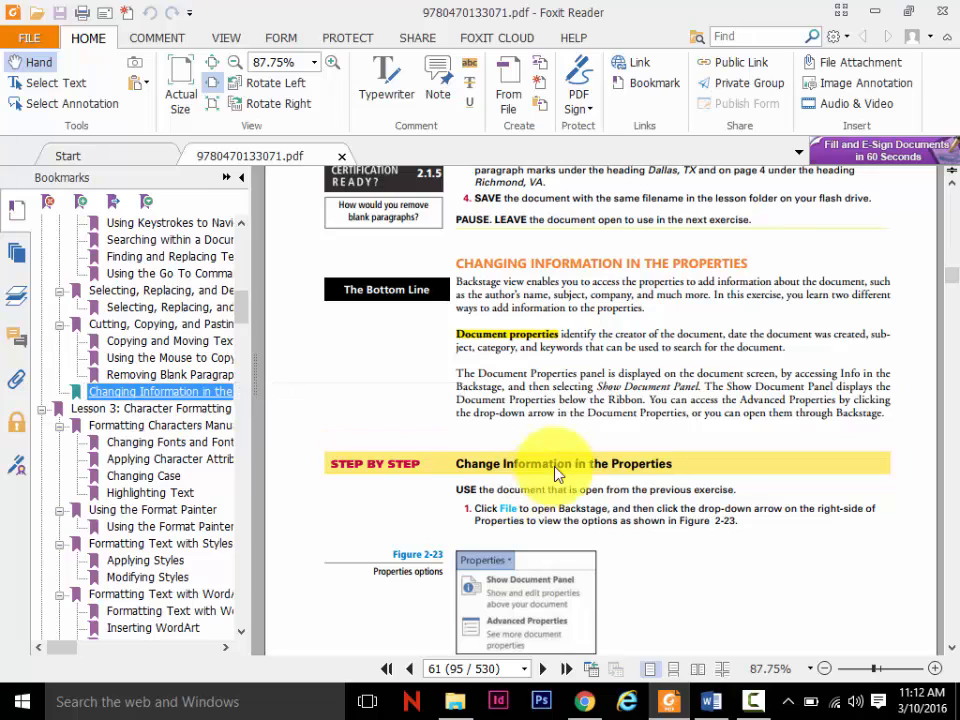
pyautogui.click(950, 650)
pyautogui.click(950, 650)
pyautogui.click(950, 650)
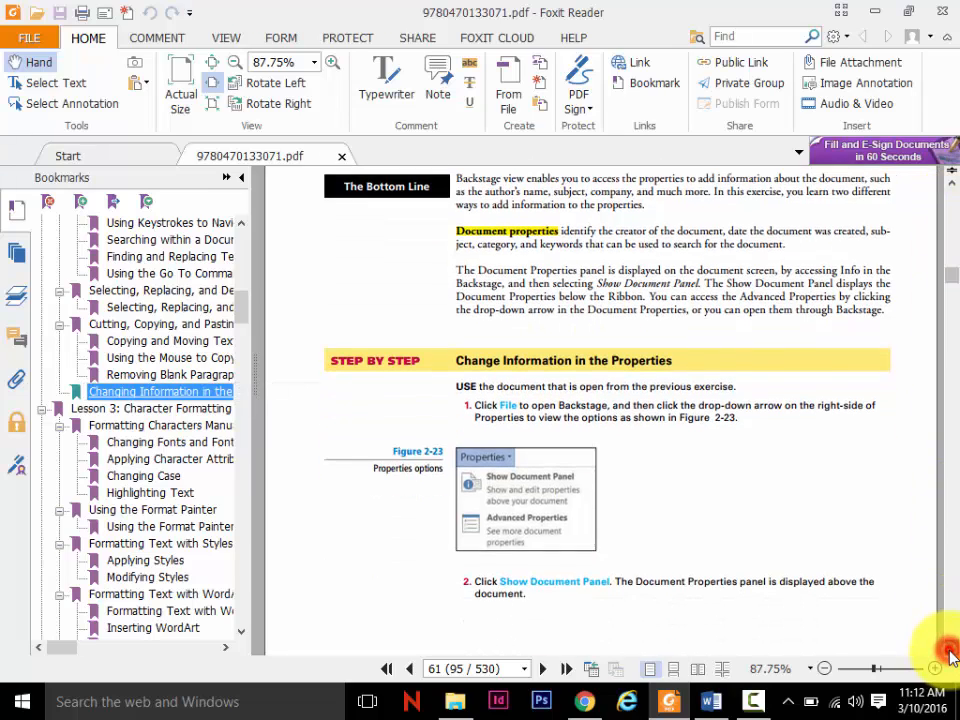
pyautogui.click(950, 650)
pyautogui.click(950, 650)
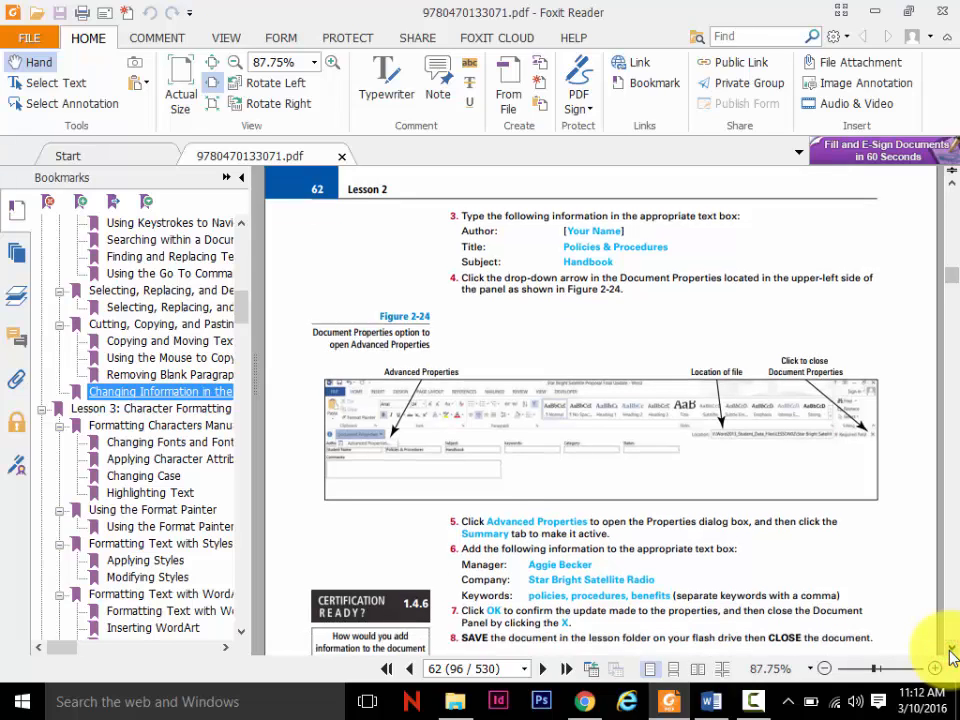
# Step: Return to Word and show all properties in the document's Info view
pyautogui.click(711, 701)
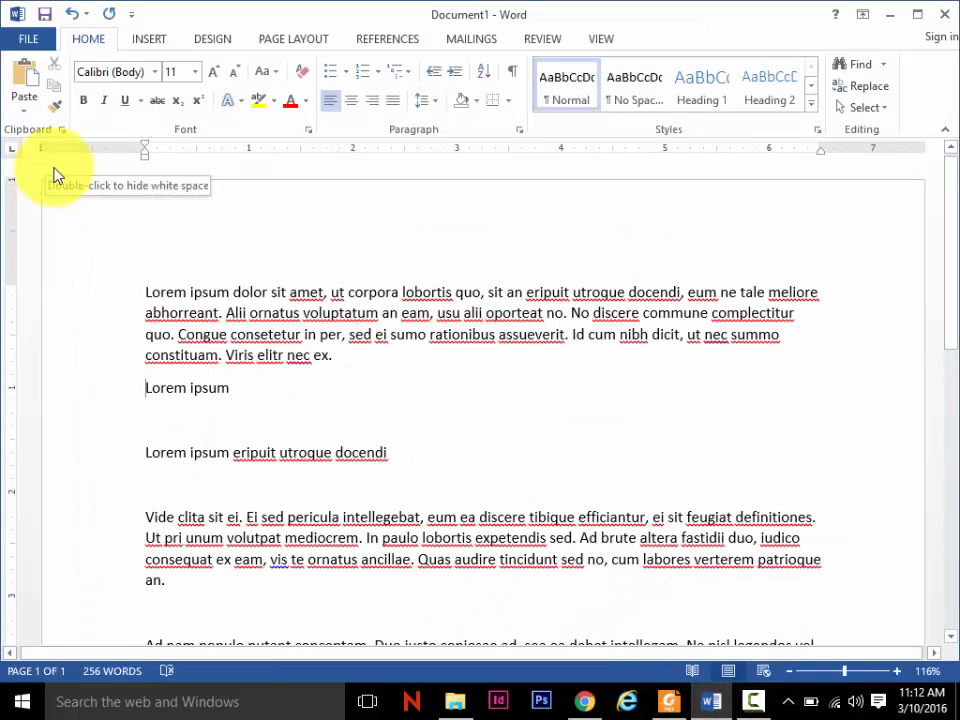
pyautogui.click(30, 46)
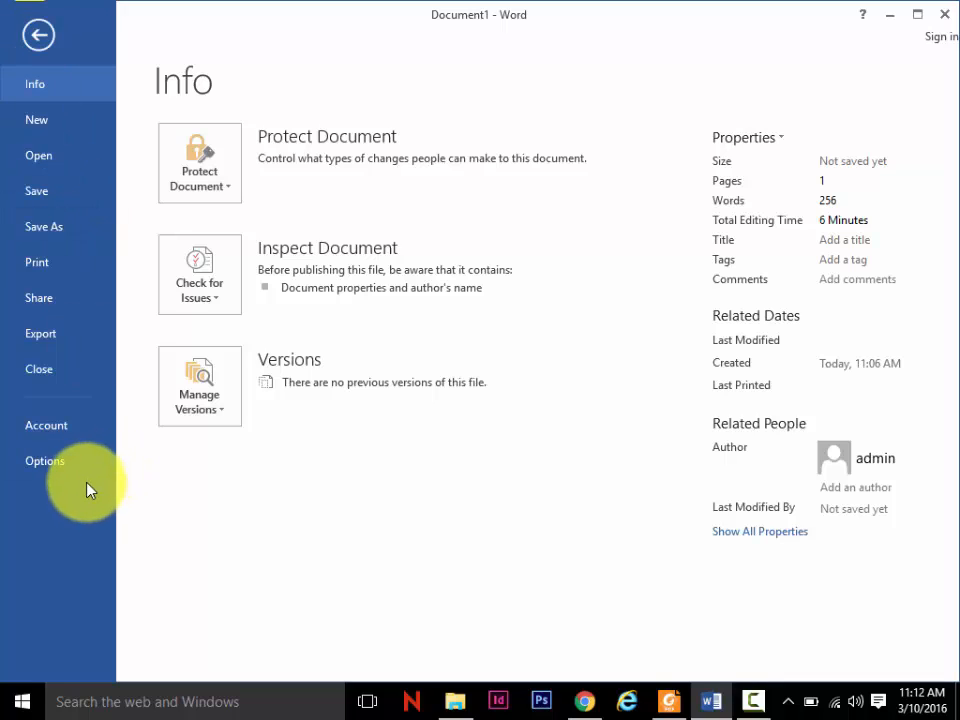
pyautogui.click(793, 534)
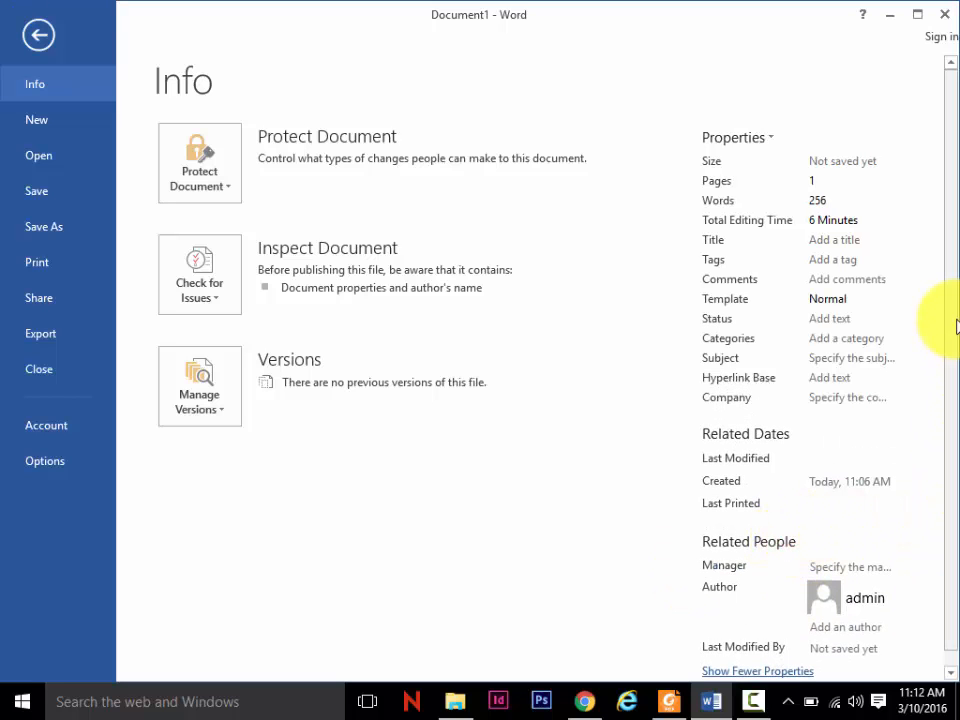
pyautogui.moveTo(943, 279); pyautogui.dragTo(948, 380)
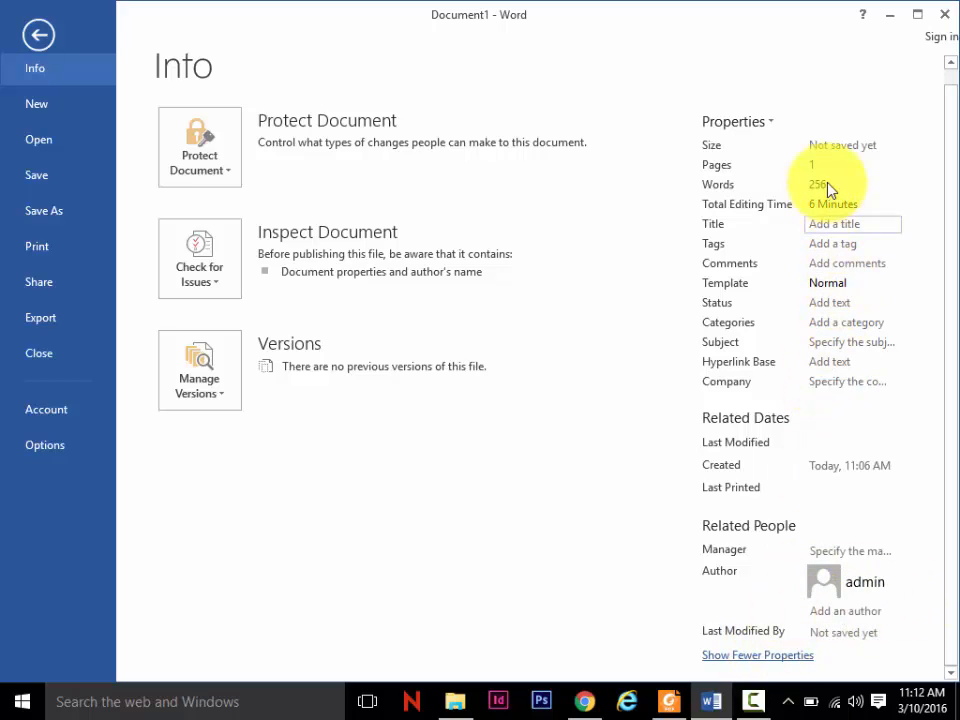
# Step: Set the document's Title property to "Lorem Ipsum"
pyautogui.click(823, 232)
pyautogui.write('Lo')
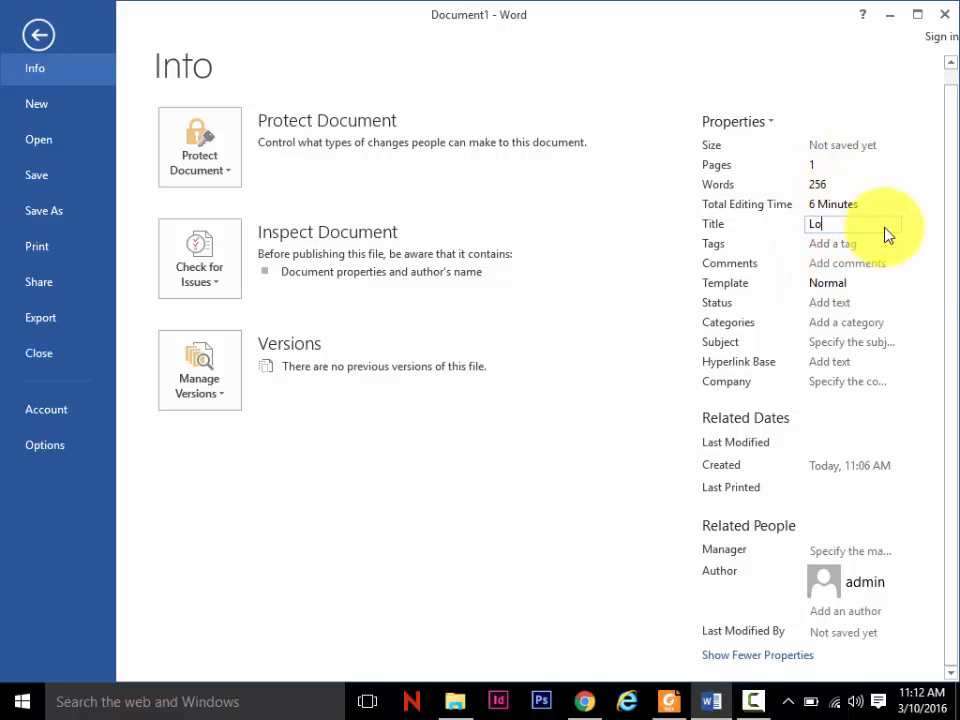
pyautogui.write('rem Ipsum')
# Step: Add the tags "paper", "research", "history" and a surname to the document properties
pyautogui.click(861, 244)
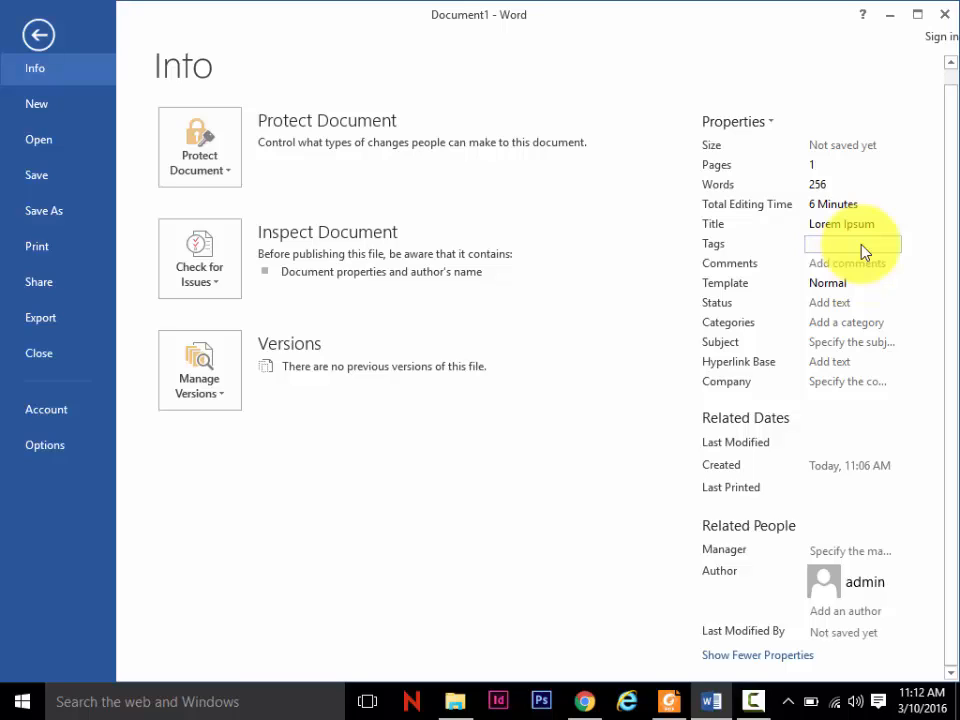
pyautogui.write('pape')
pyautogui.write('r, research, history, her')
pyautogui.write('nandez')
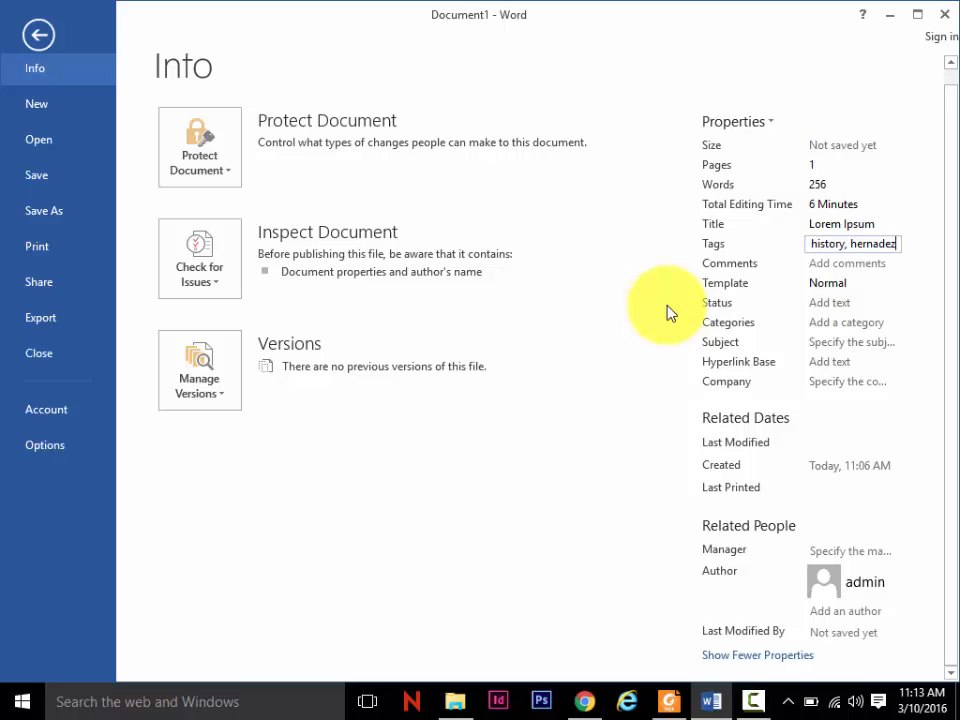
pyautogui.click(864, 264)
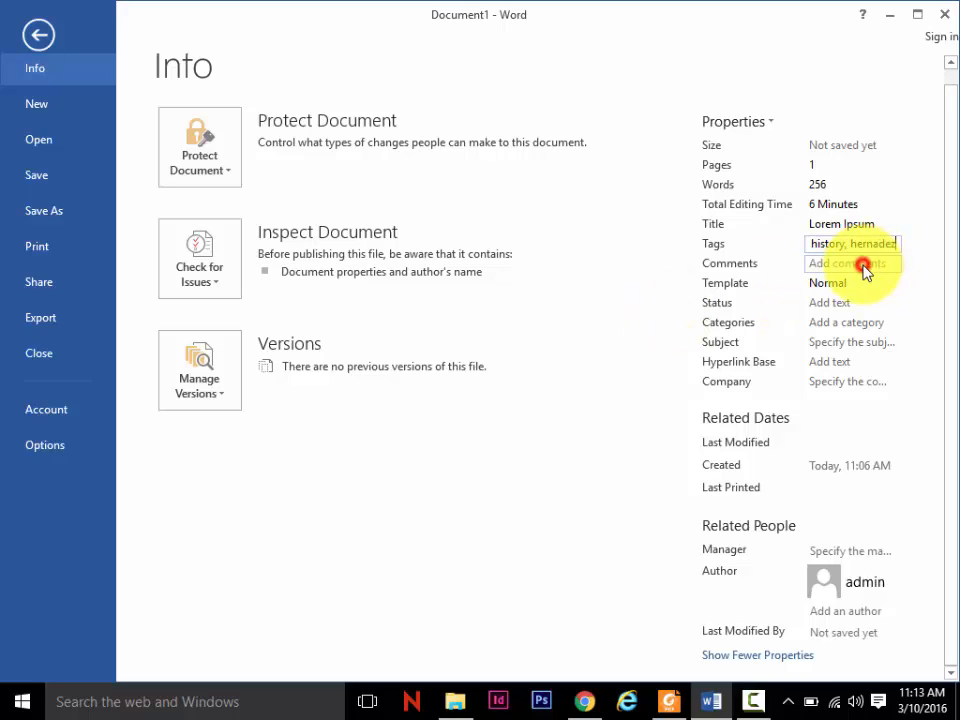
pyautogui.click(828, 330)
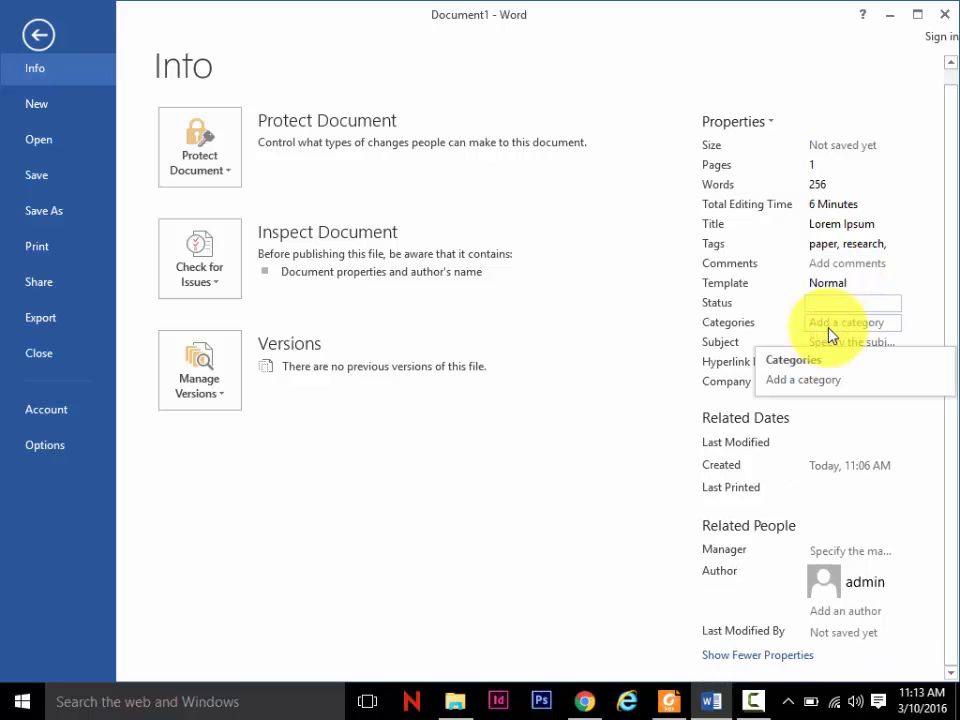
# Step: Set the document's Categories property to "Draft"
pyautogui.click(829, 328)
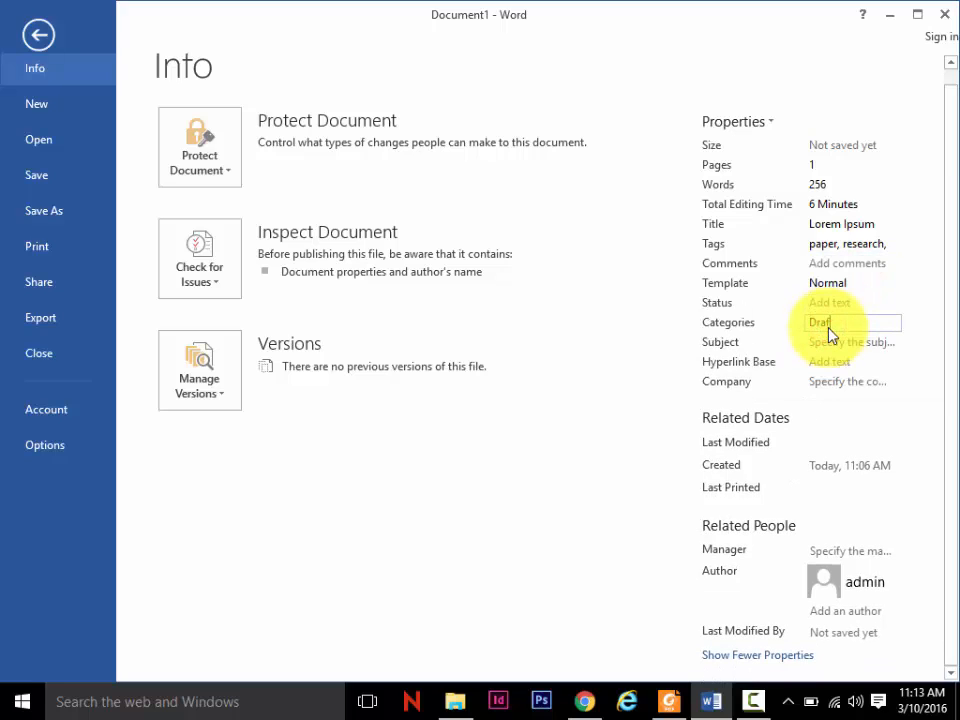
pyautogui.write('Draft')
pyautogui.click(641, 390)
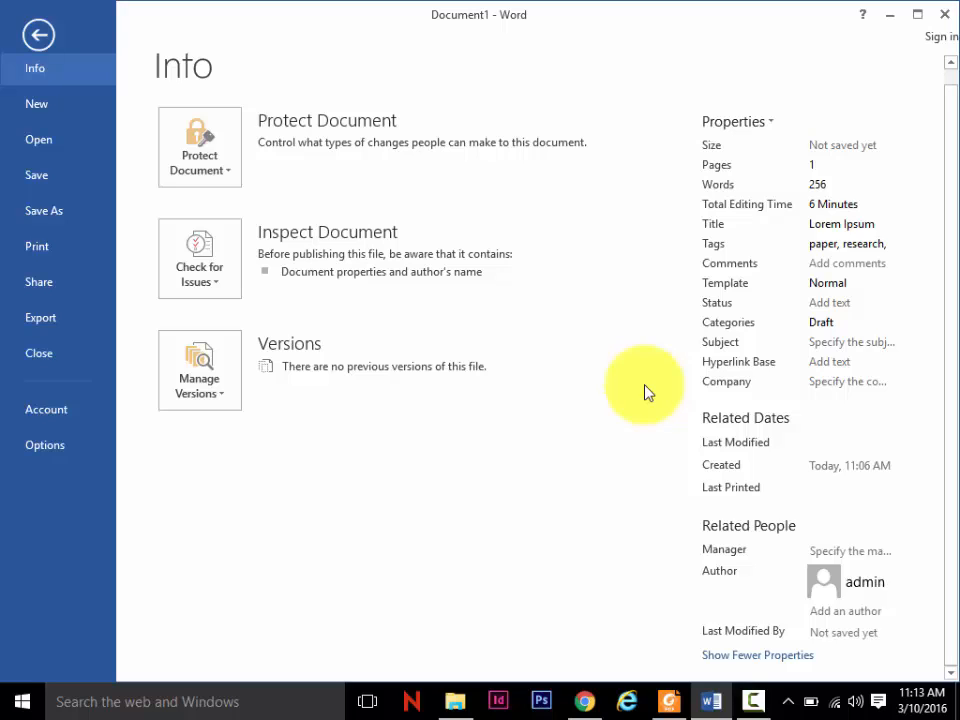
# Step: Add the comment "This is just an idea, I don't know where I'm going with this." to the document properties
pyautogui.click(859, 266)
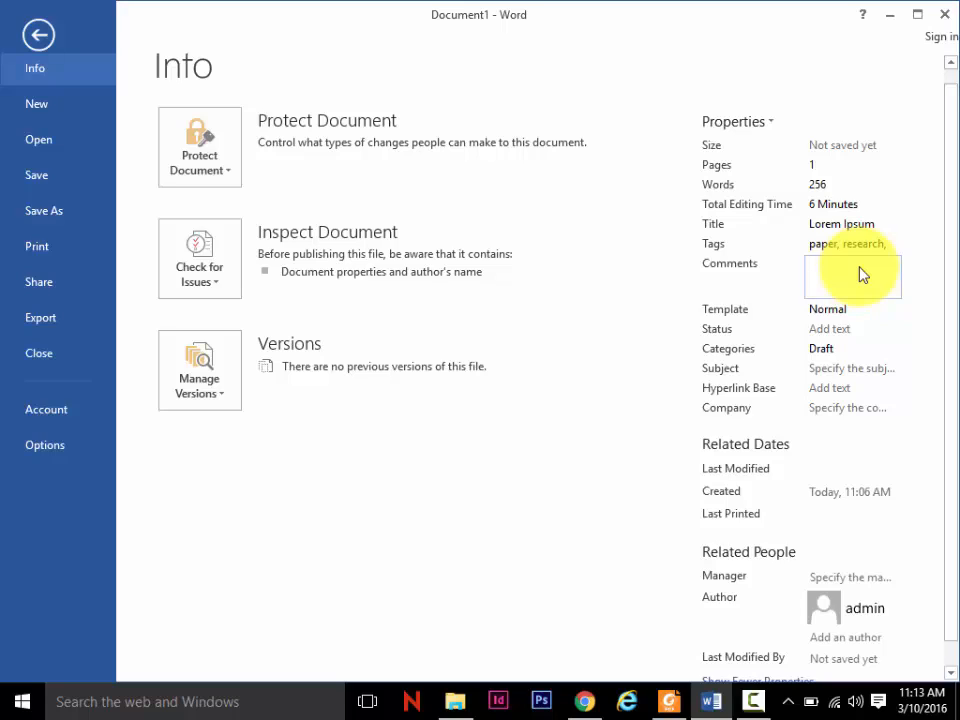
pyautogui.write("This is just an idea, I don't know where I'm going with this.")
pyautogui.click(617, 350)
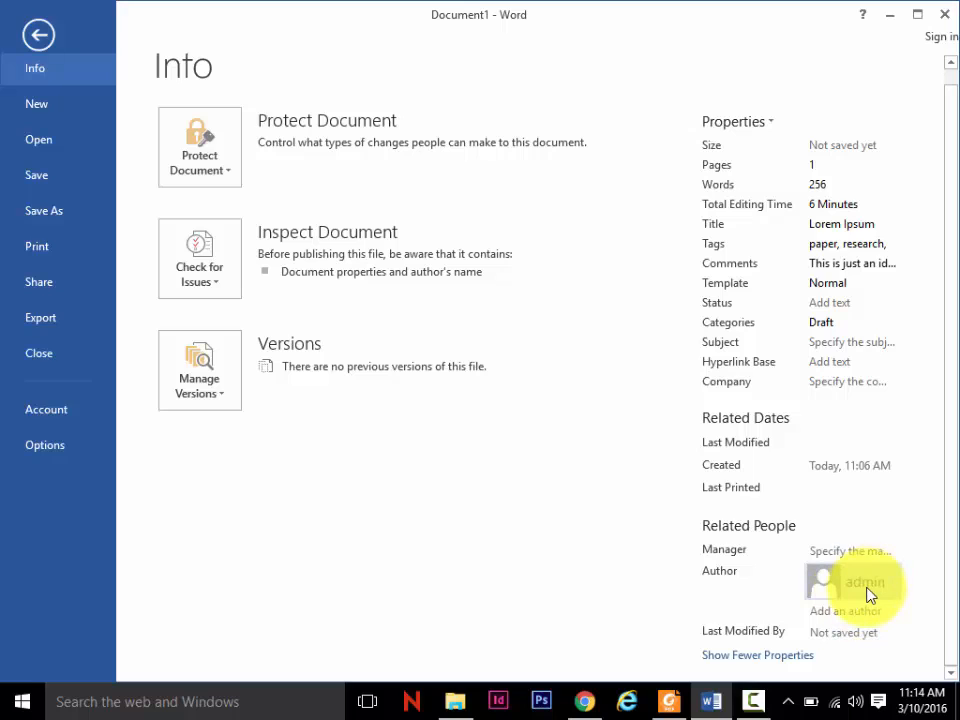
pyautogui.moveTo(887, 594)
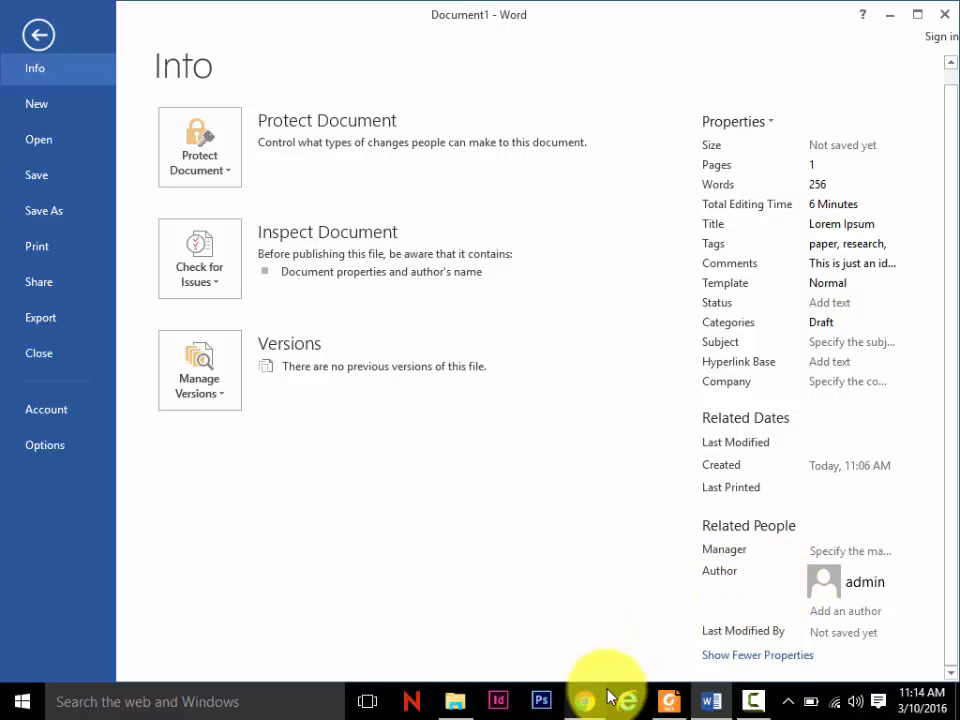
# Step: Switch to the PDF in Foxit Reader and read the Lesson 3 section on changing fonts and font sizes
pyautogui.click(670, 700)
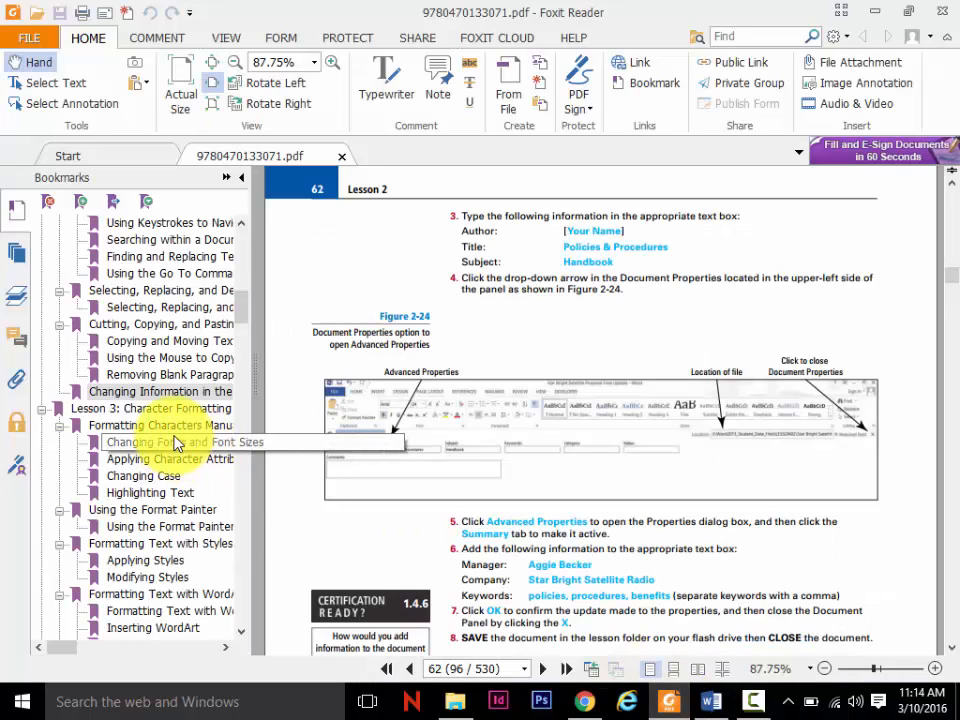
pyautogui.click(175, 432)
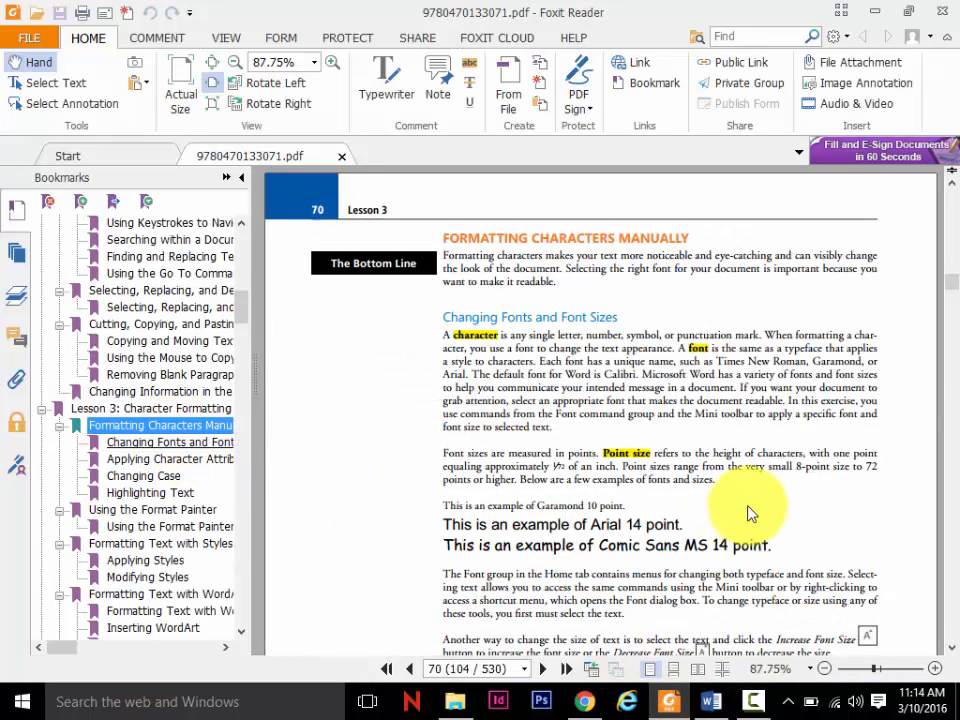
pyautogui.click(934, 668)
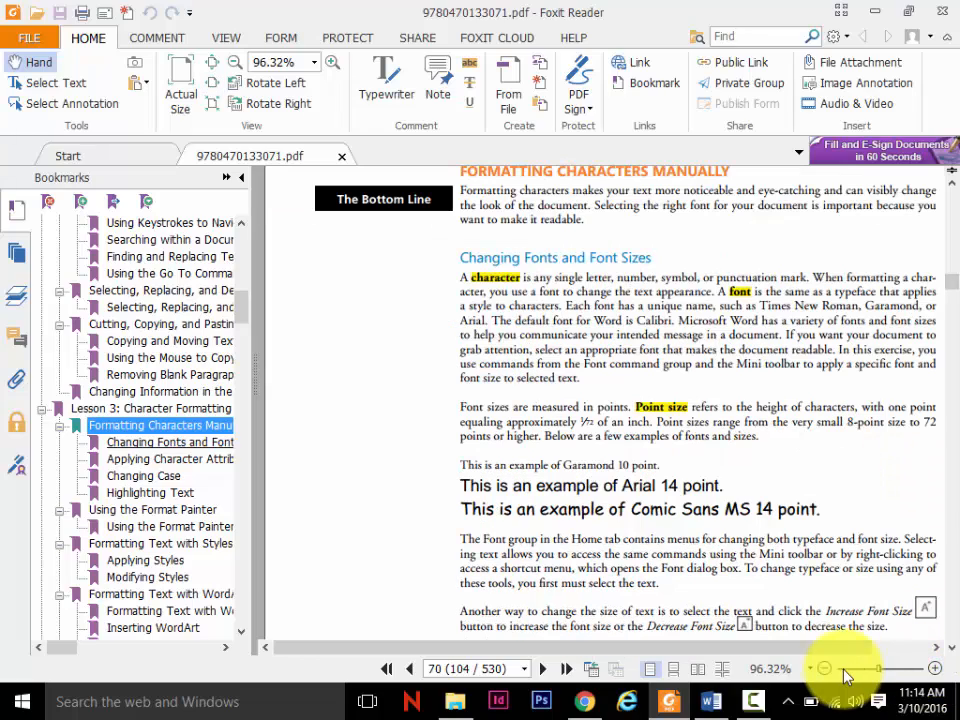
pyautogui.moveTo(848, 648); pyautogui.dragTo(911, 658)
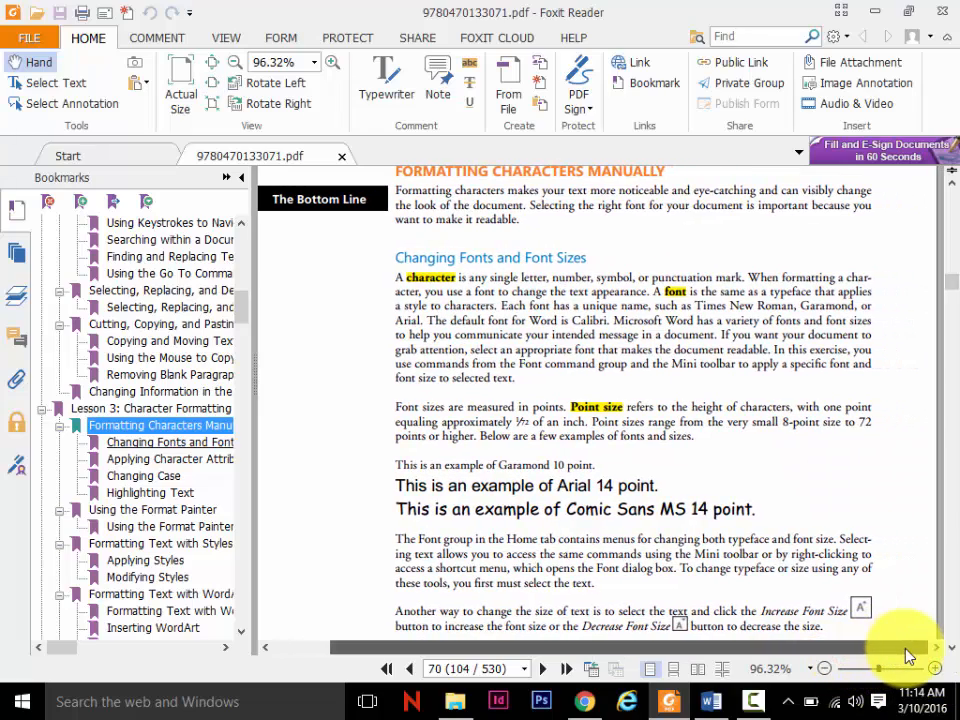
pyautogui.click(934, 668)
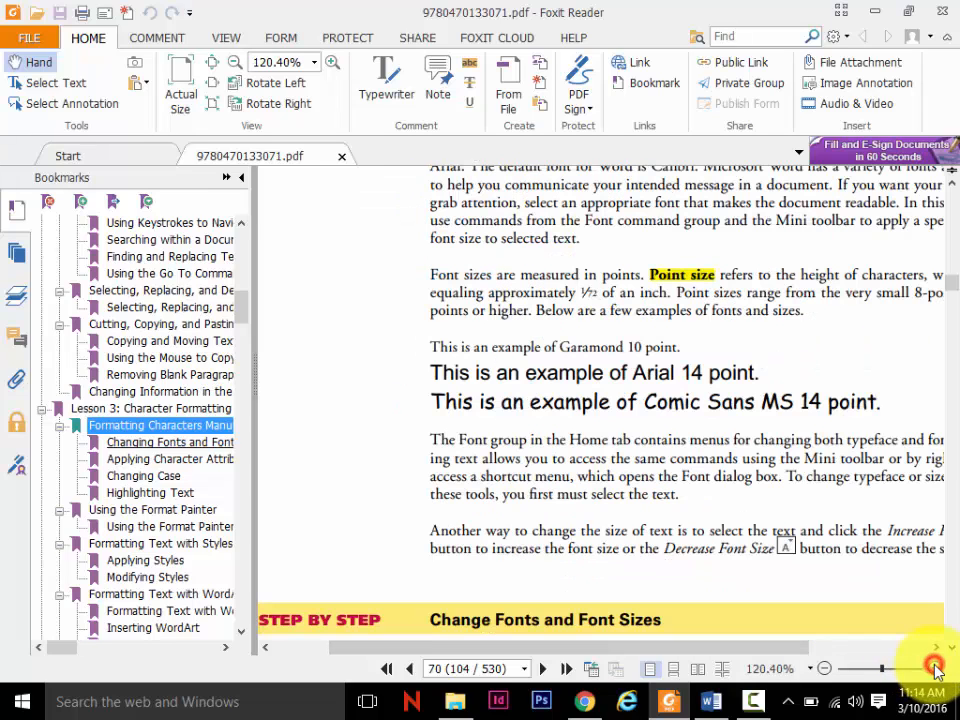
pyautogui.moveTo(953, 289); pyautogui.dragTo(953, 283)
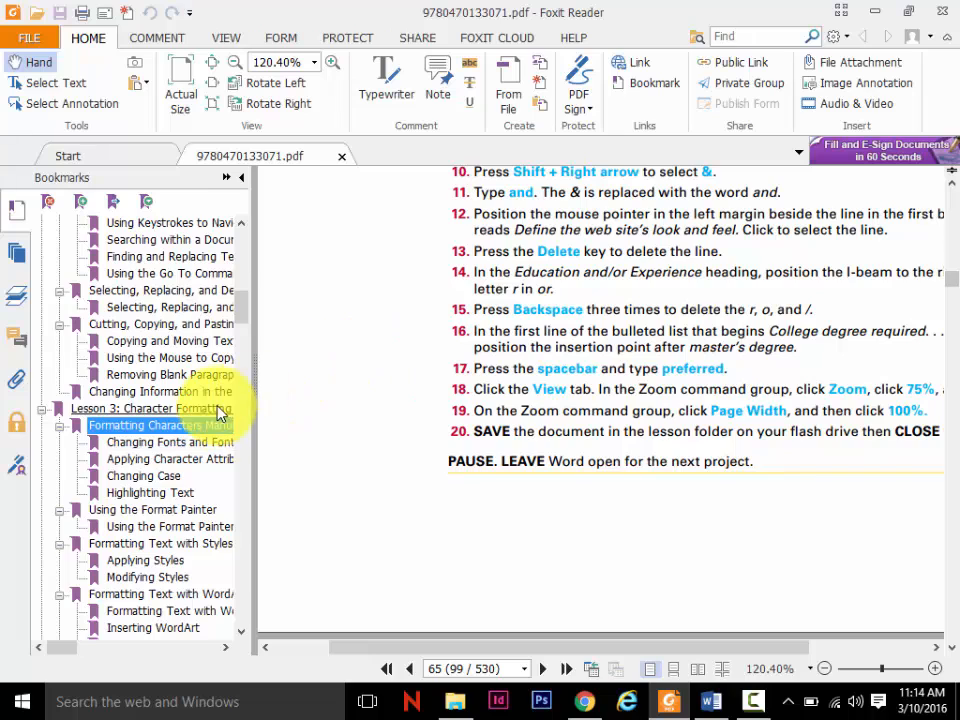
pyautogui.click(208, 424)
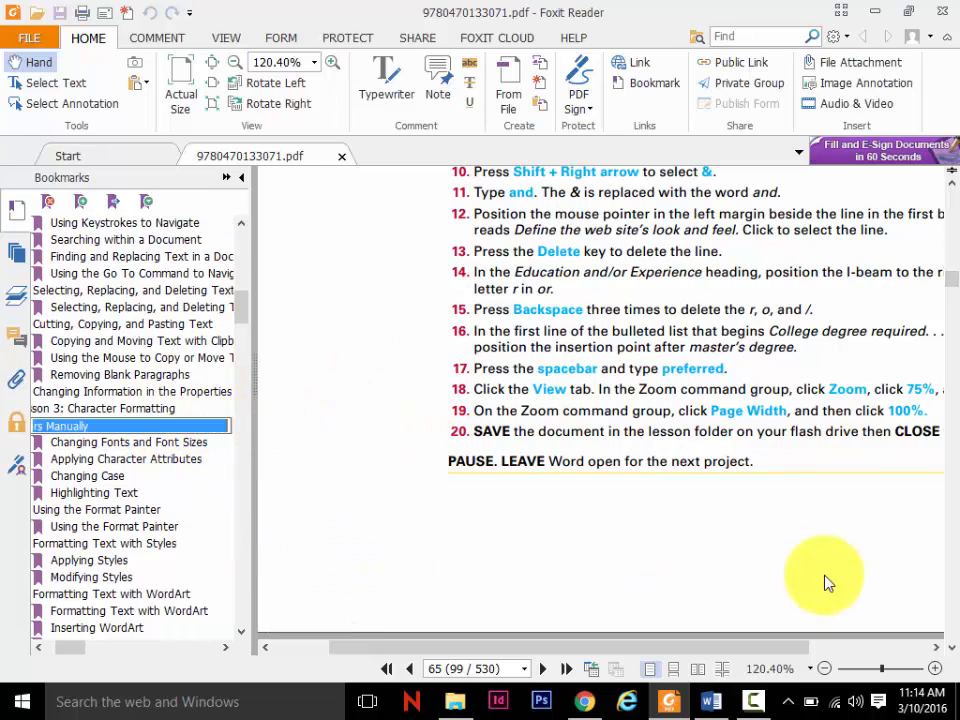
pyautogui.click(128, 443)
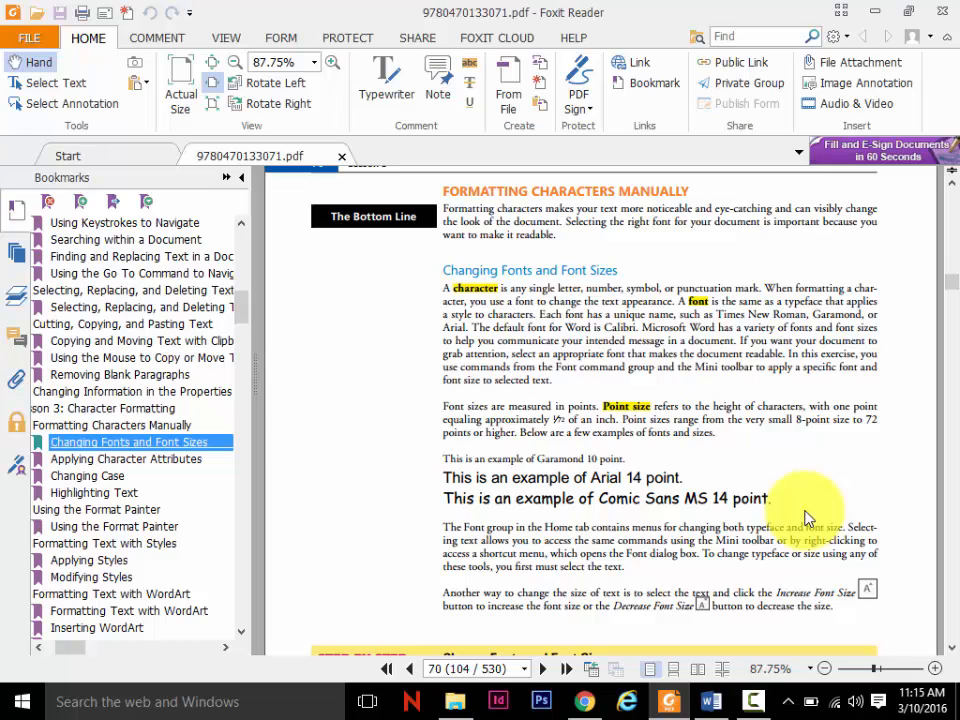
# Step: Return to the document text in Word and replace the opening paragraph with the lines "Serif Font" and "Sans Serif Font"
pyautogui.click(711, 701)
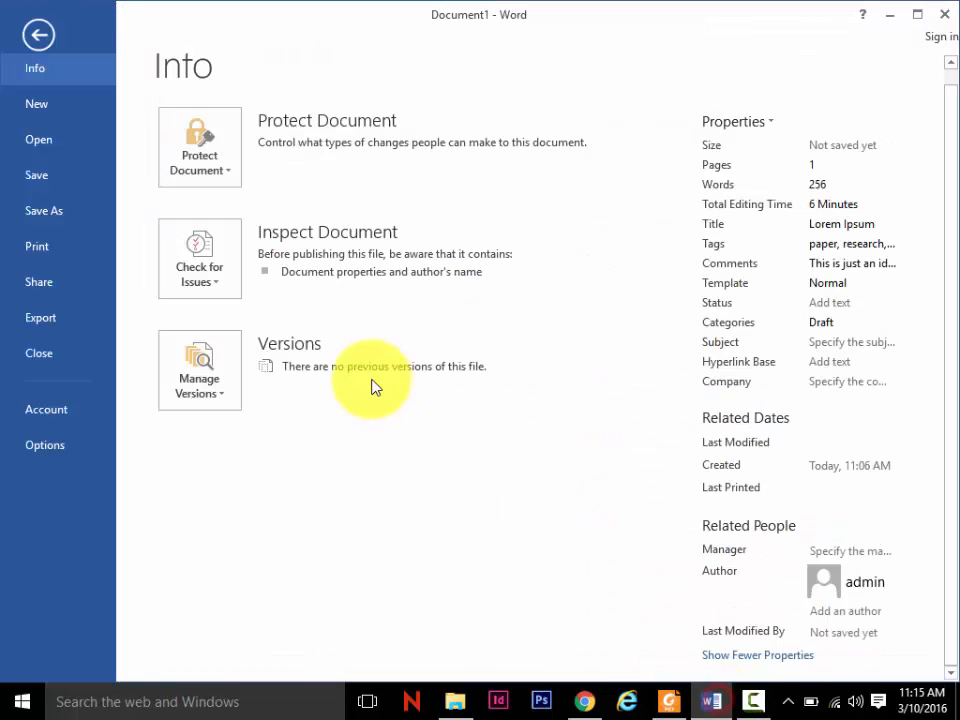
pyautogui.click(36, 40)
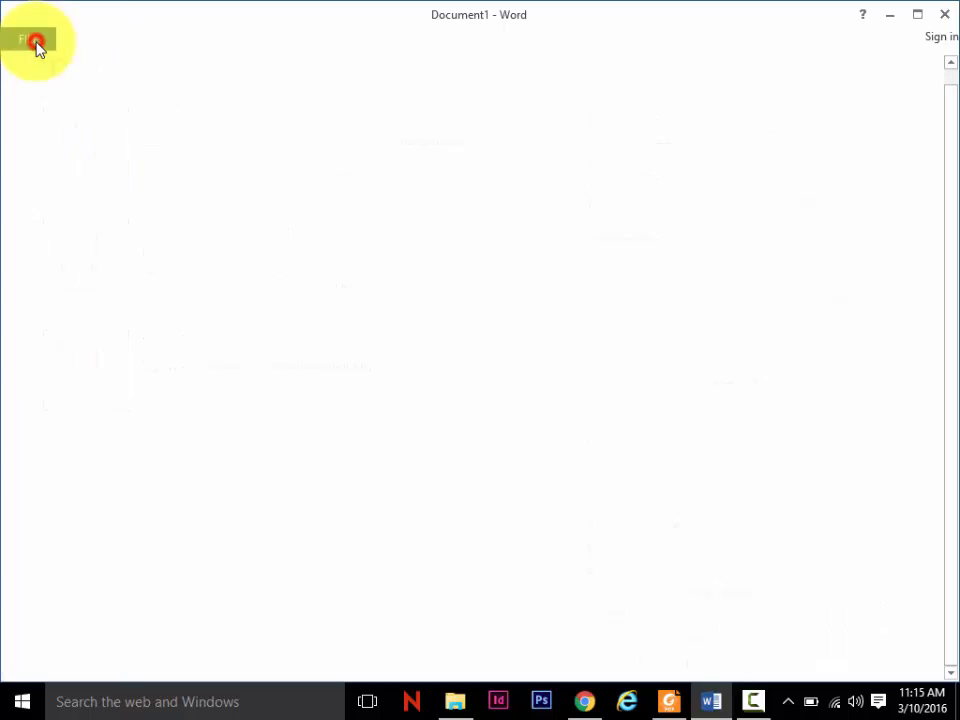
pyautogui.moveTo(393, 454); pyautogui.dragTo(139, 297)
pyautogui.press('Delete')
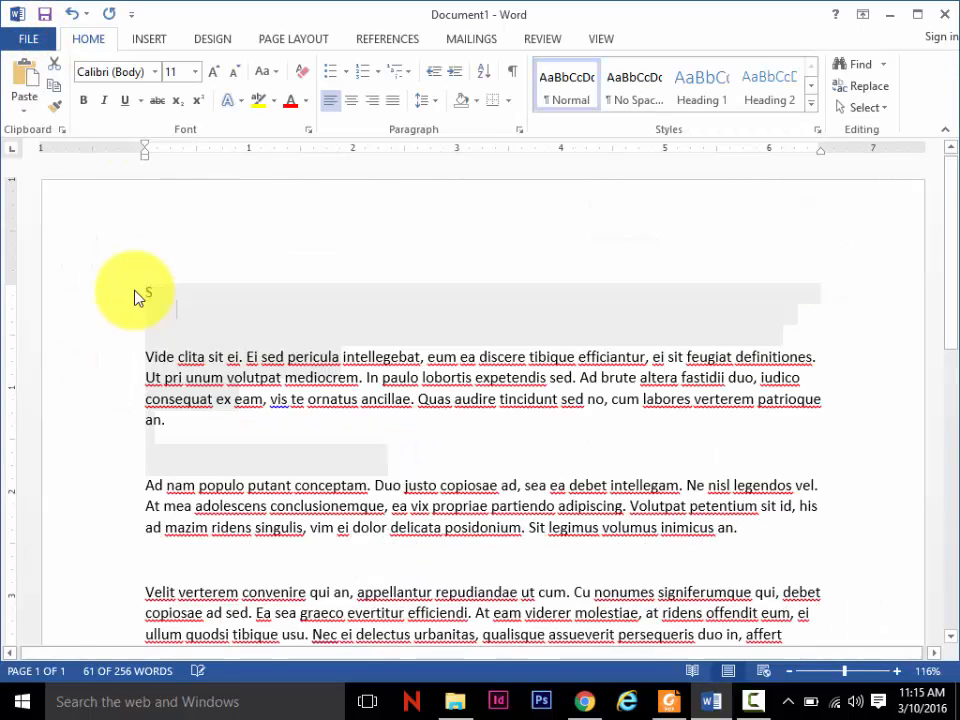
pyautogui.write('Serif Font')
pyautogui.press('Return')
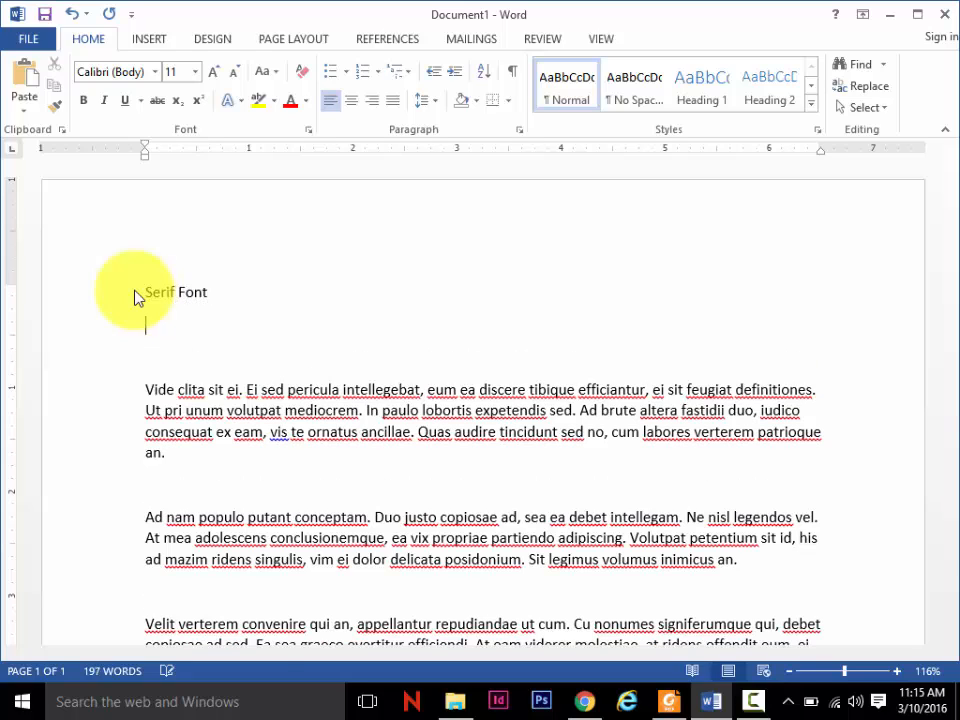
pyautogui.write('Sans Serif Font')
# Step: Set the font size of the "Serif Font" and "Sans Serif Font" lines to 48
pyautogui.click(251, 319)
pyautogui.moveTo(199, 321); pyautogui.dragTo(138, 291)
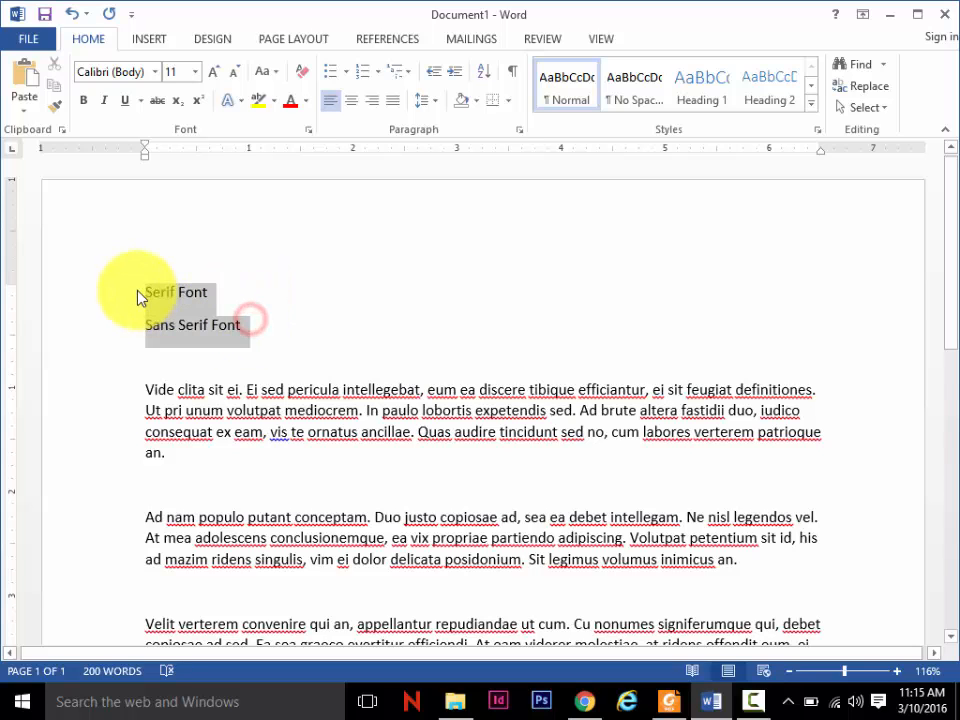
pyautogui.click(197, 72)
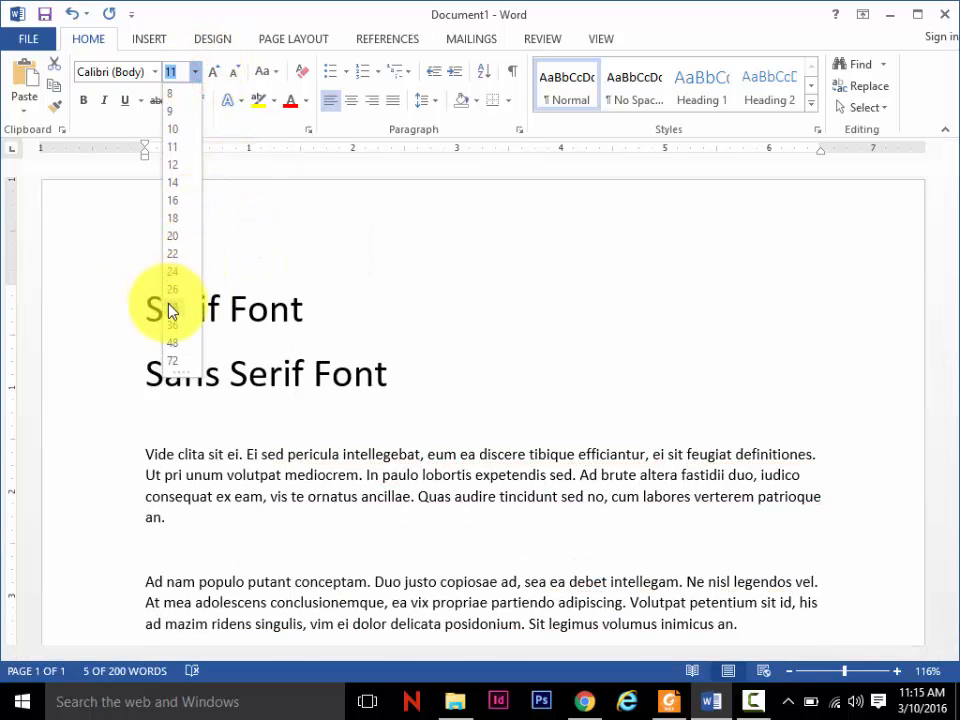
pyautogui.click(176, 347)
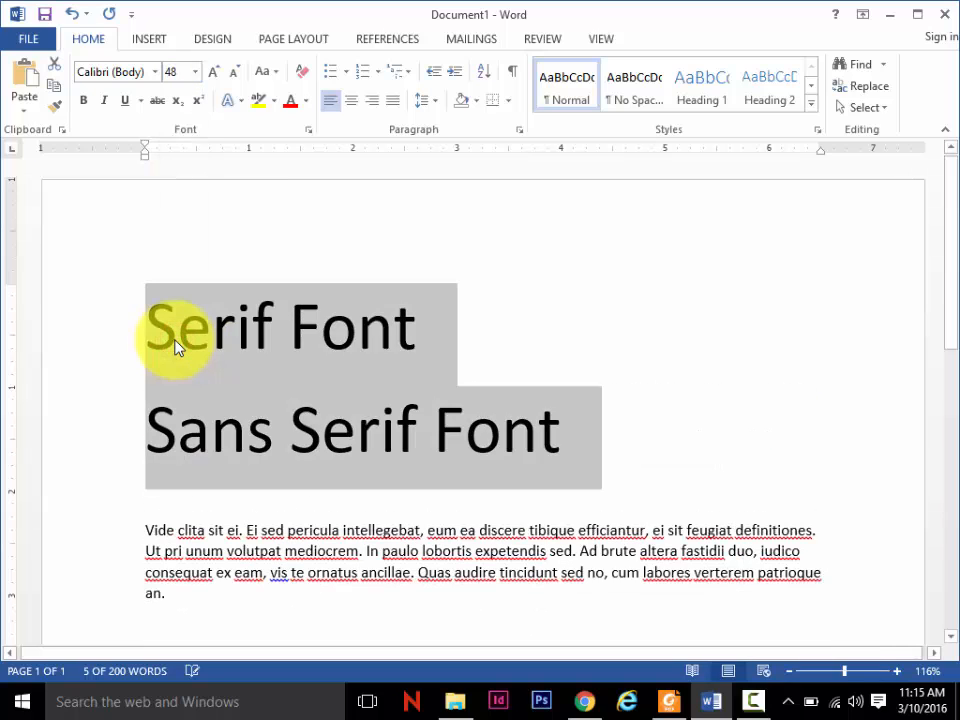
pyautogui.click(512, 347)
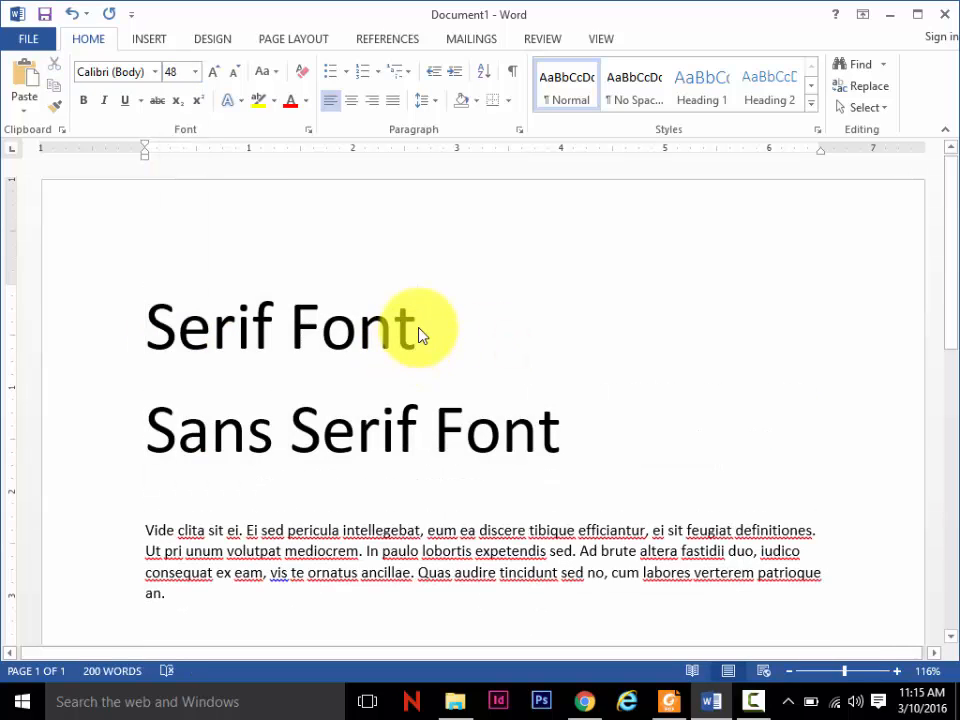
# Step: Change the font of the "Serif Font" line to Times New Roman
pyautogui.moveTo(268, 445); pyautogui.dragTo(145, 441)
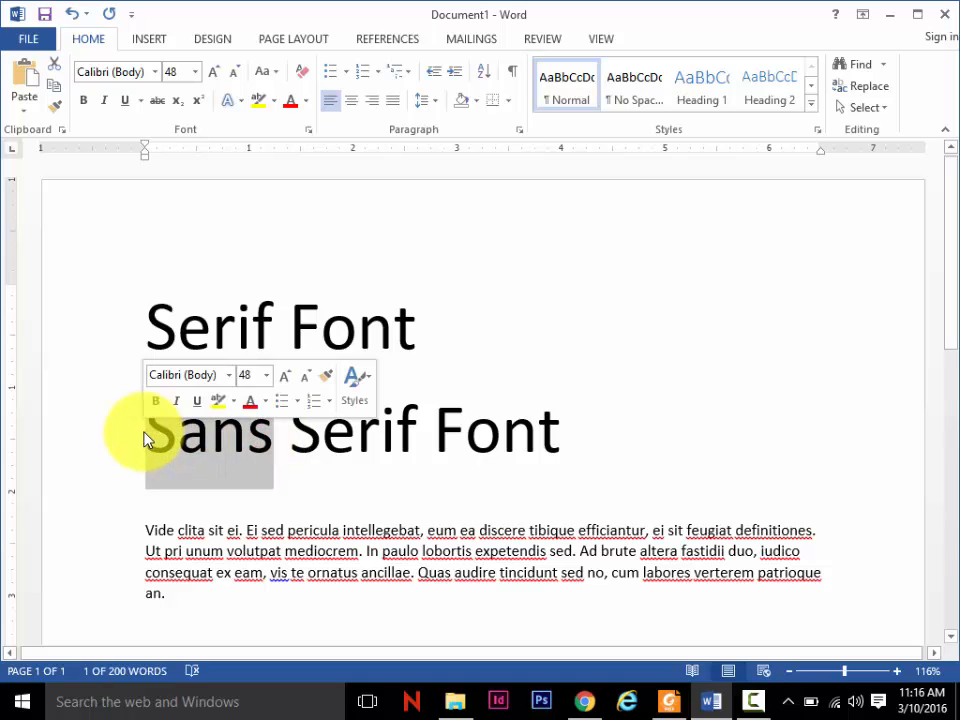
pyautogui.click(459, 332)
pyautogui.moveTo(430, 318); pyautogui.dragTo(193, 300)
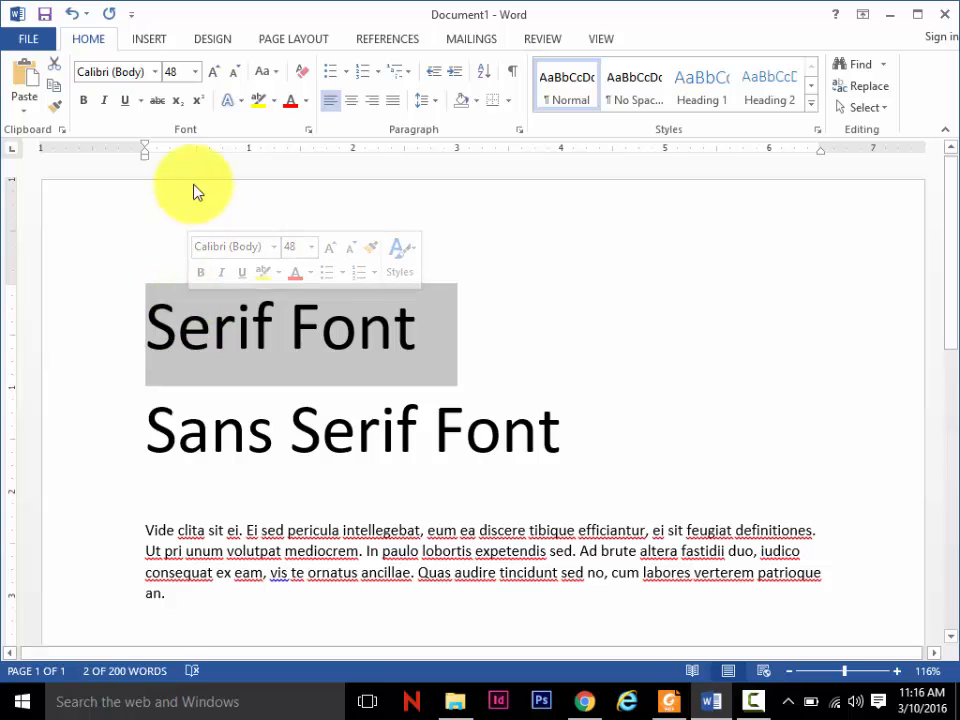
pyautogui.click(155, 73)
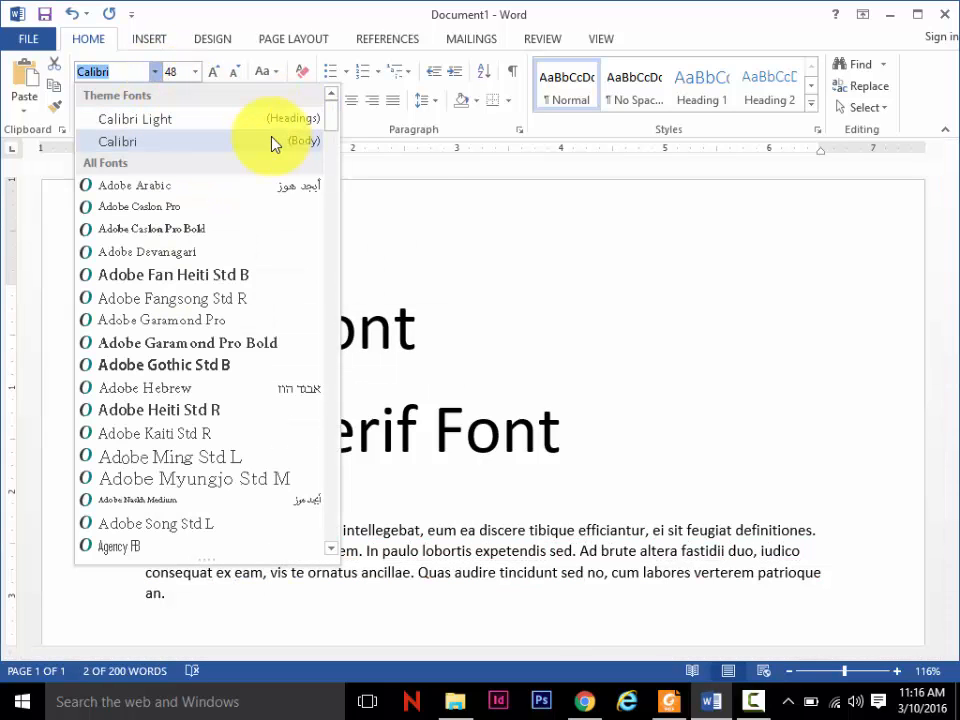
pyautogui.write('Times New Ro')
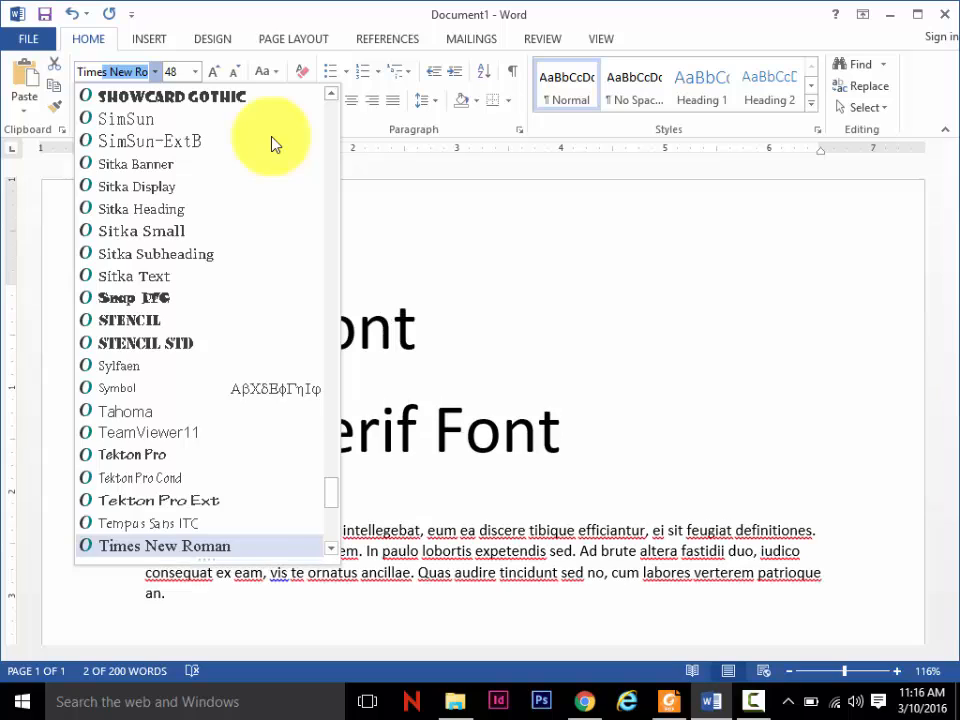
pyautogui.press('Return')
pyautogui.click(501, 334)
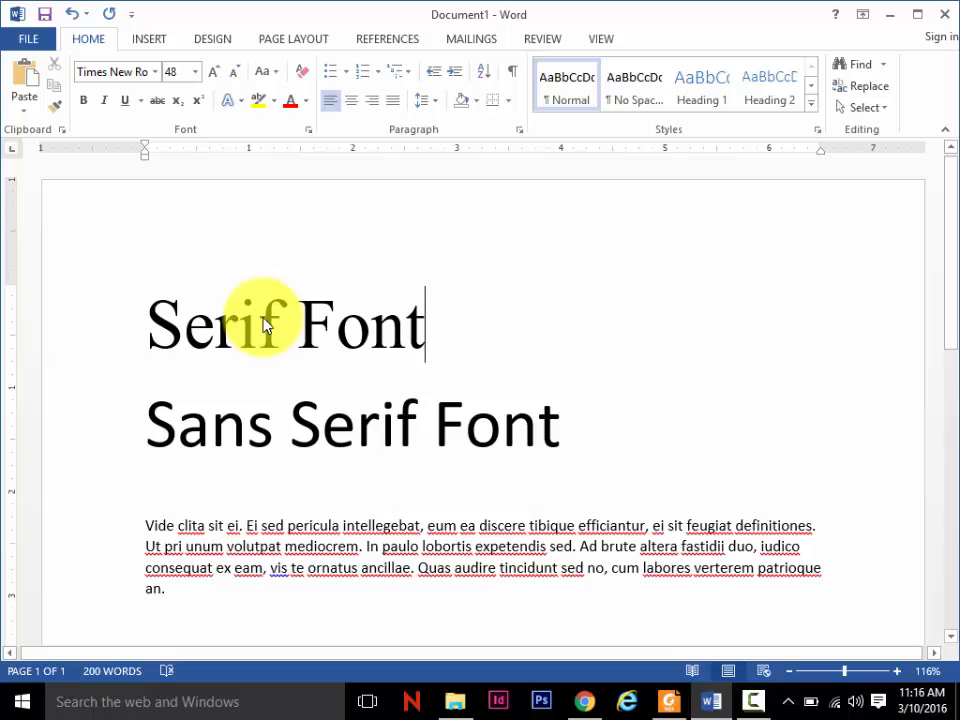
# Step: Read the Change Fonts and Font Sizes exercise steps in Foxit Reader and return to Word
pyautogui.click(670, 703)
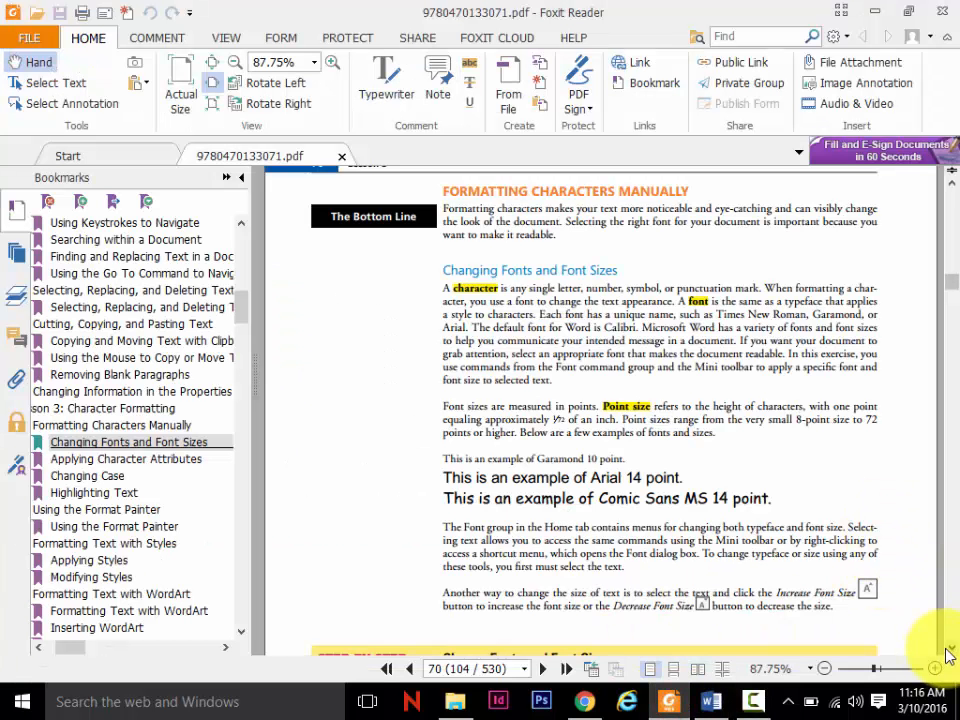
pyautogui.scroll(-3, 948, 655)
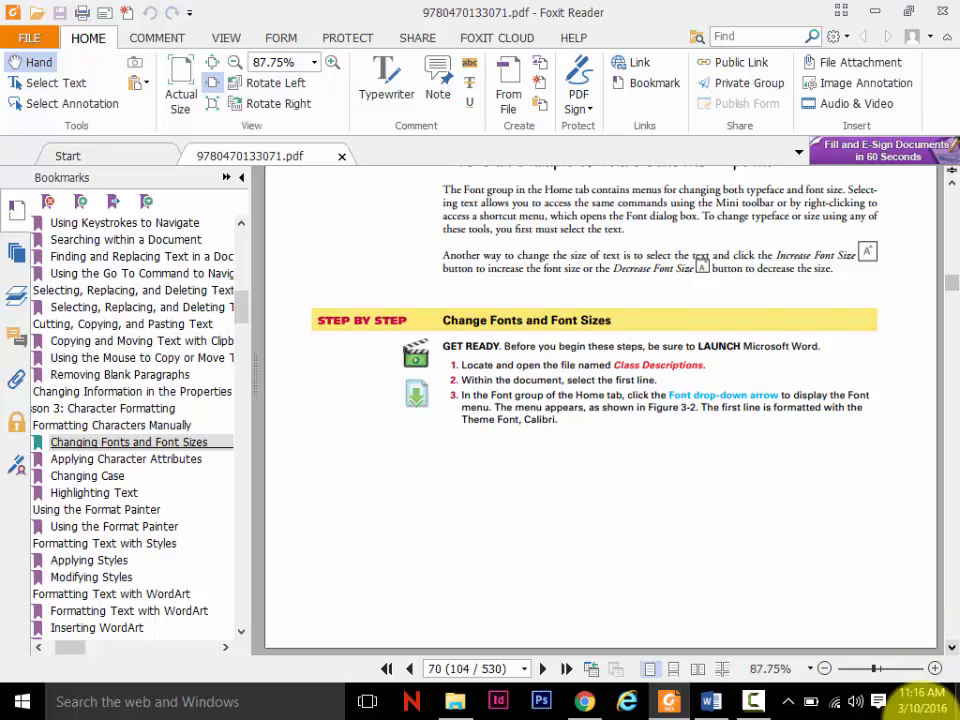
pyautogui.click(711, 701)
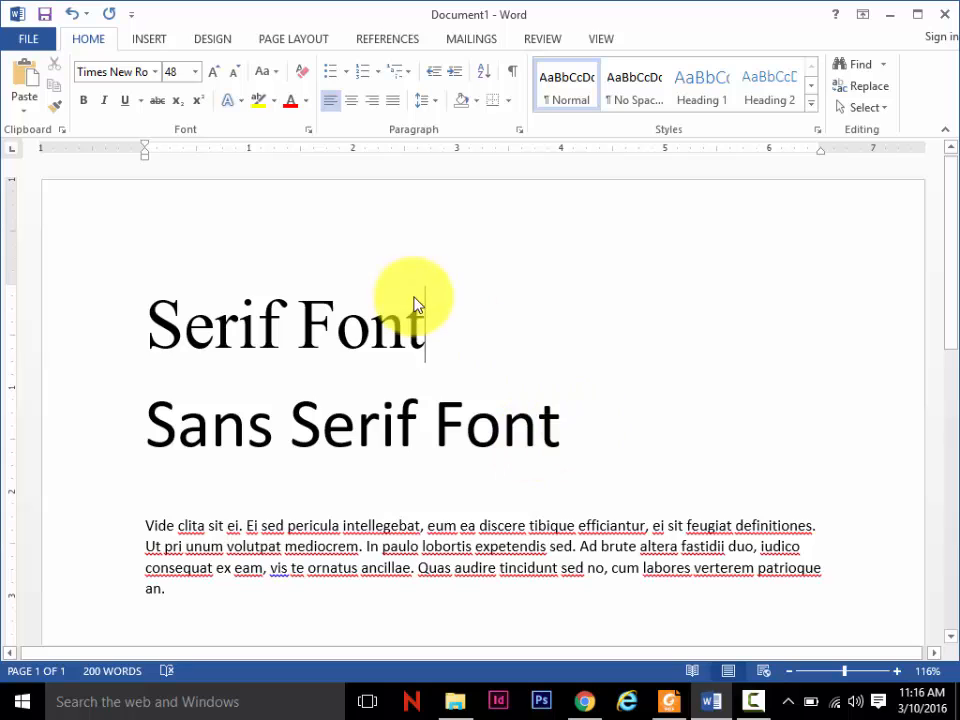
# Step: Change the font of the "Serif Font" line to Castellar
pyautogui.moveTo(440, 325); pyautogui.dragTo(122, 315)
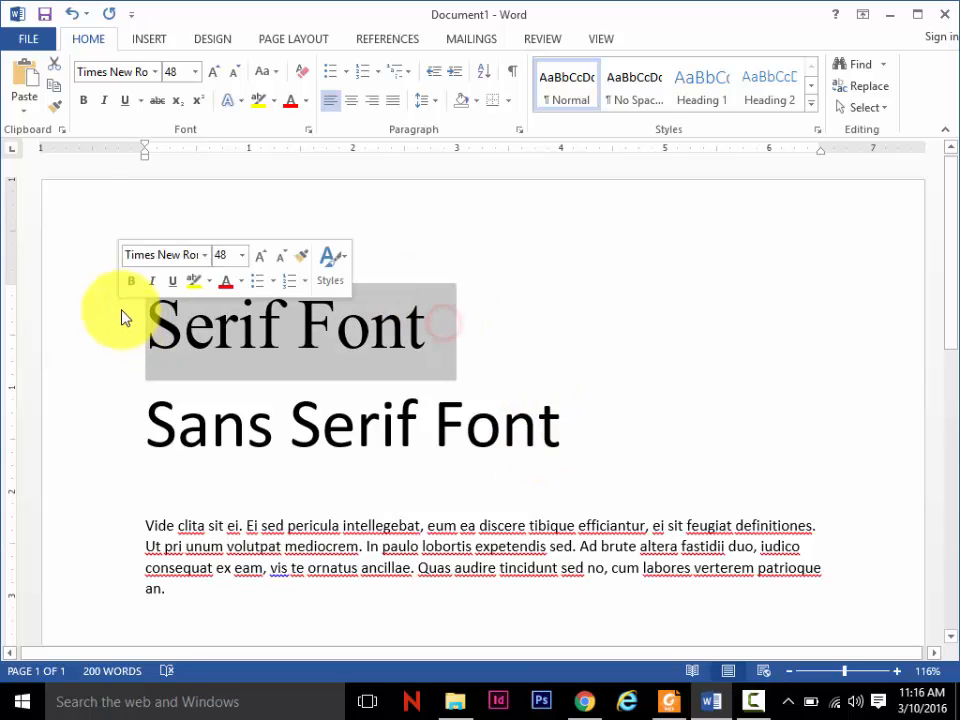
pyautogui.click(156, 73)
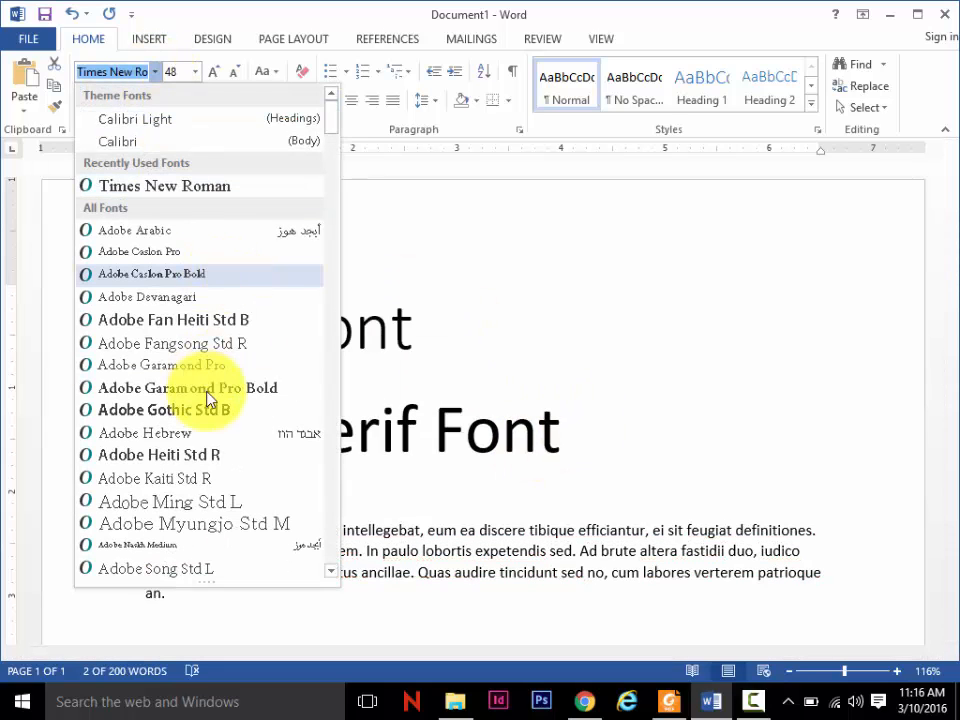
pyautogui.moveTo(331, 120); pyautogui.dragTo(334, 196)
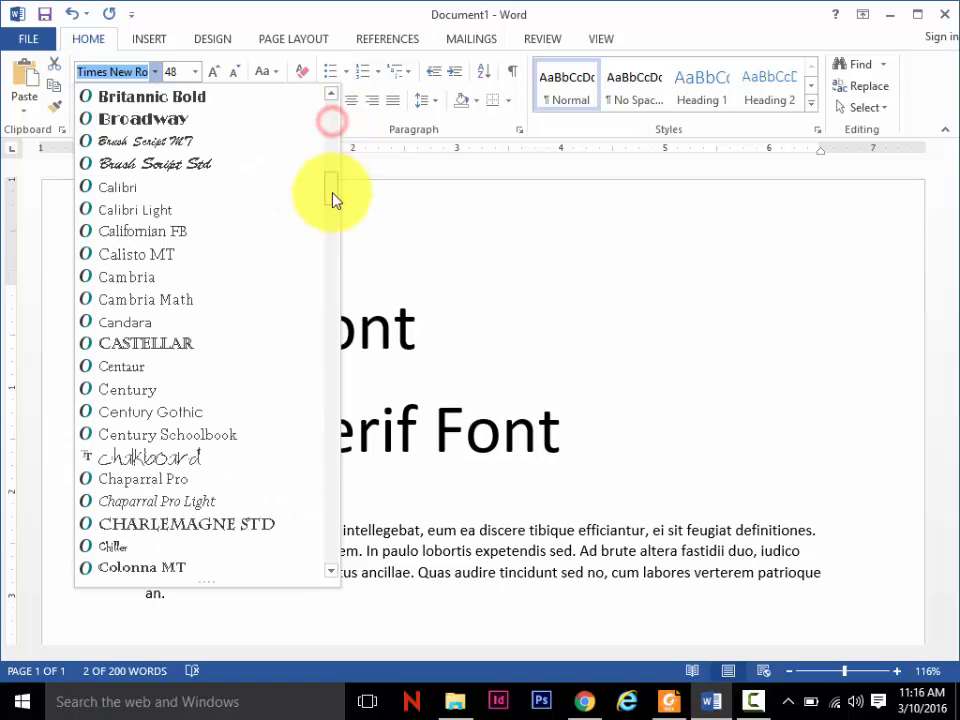
pyautogui.click(170, 343)
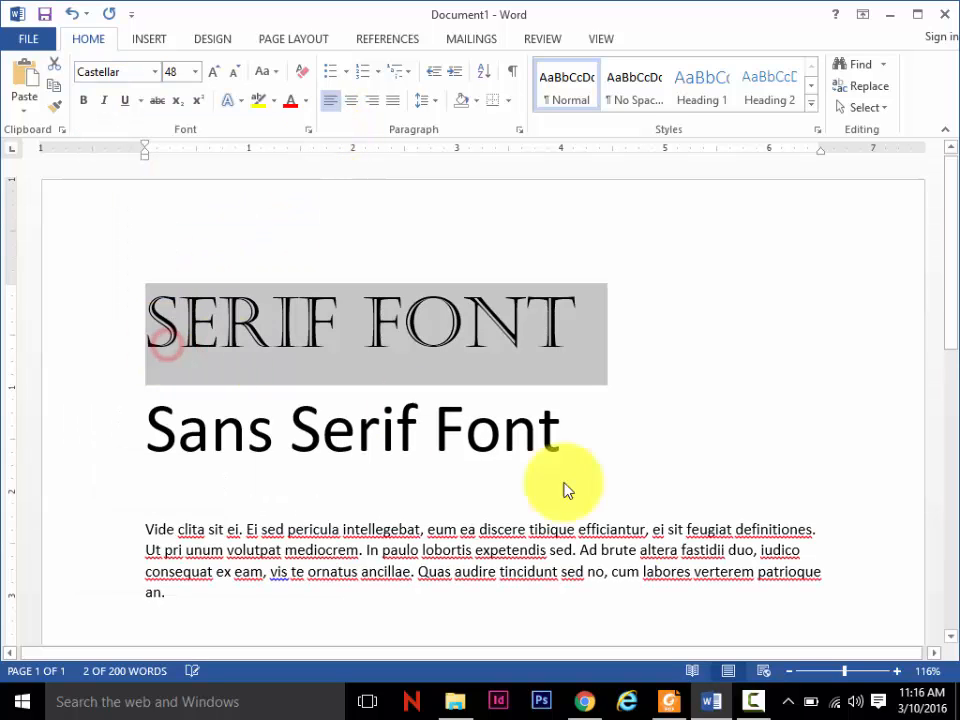
# Step: Set the font size of the "Sans Serif Font" line to the custom value 30.5
pyautogui.moveTo(603, 463); pyautogui.dragTo(160, 420)
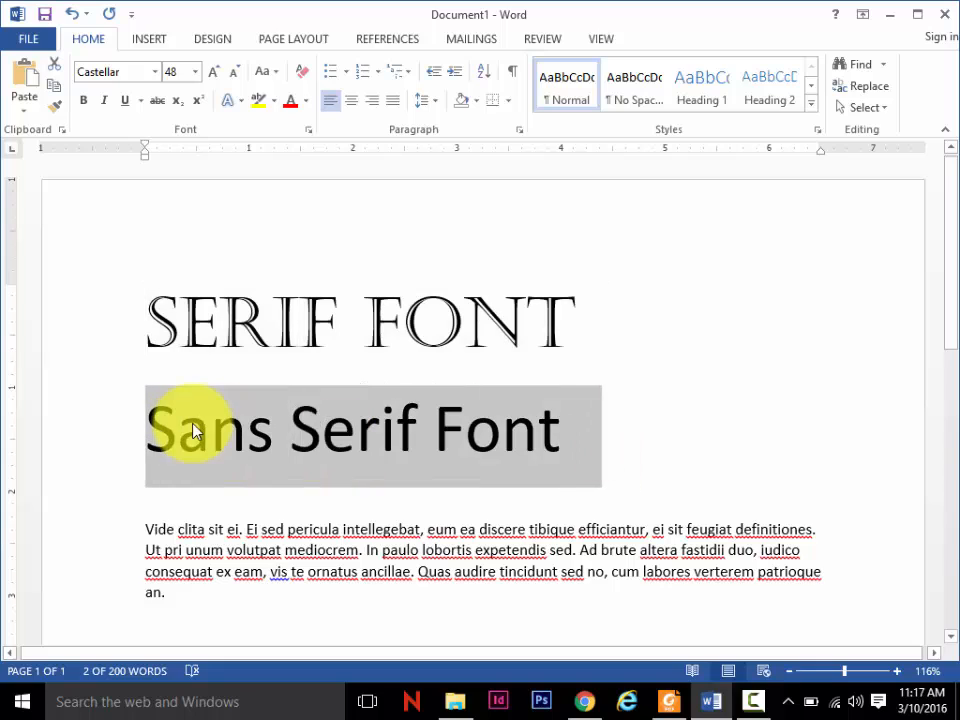
pyautogui.click(197, 74)
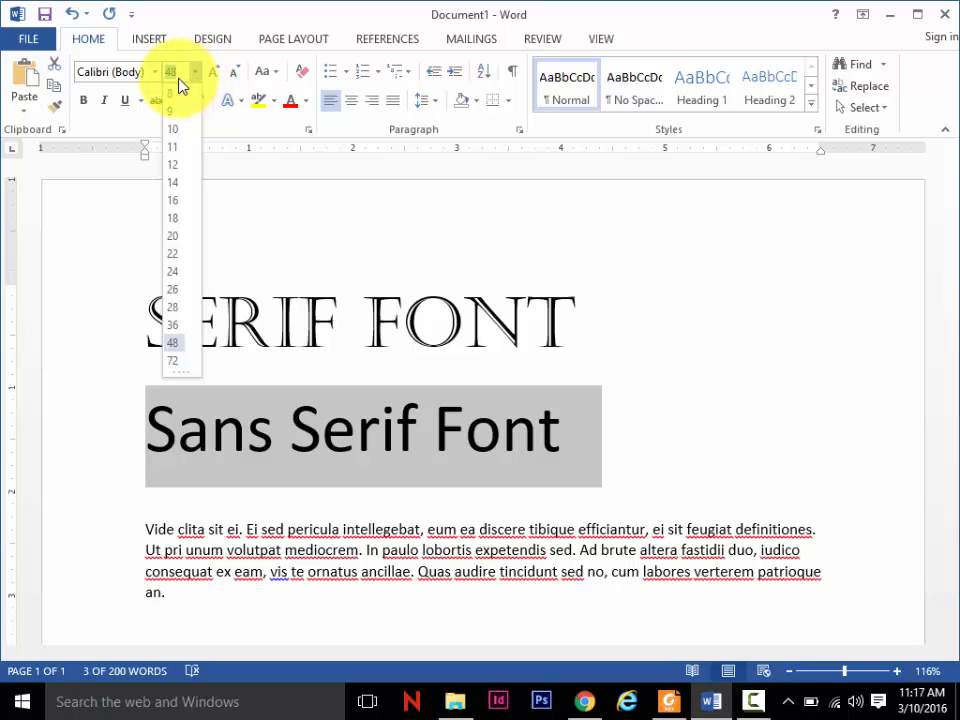
pyautogui.click(179, 71)
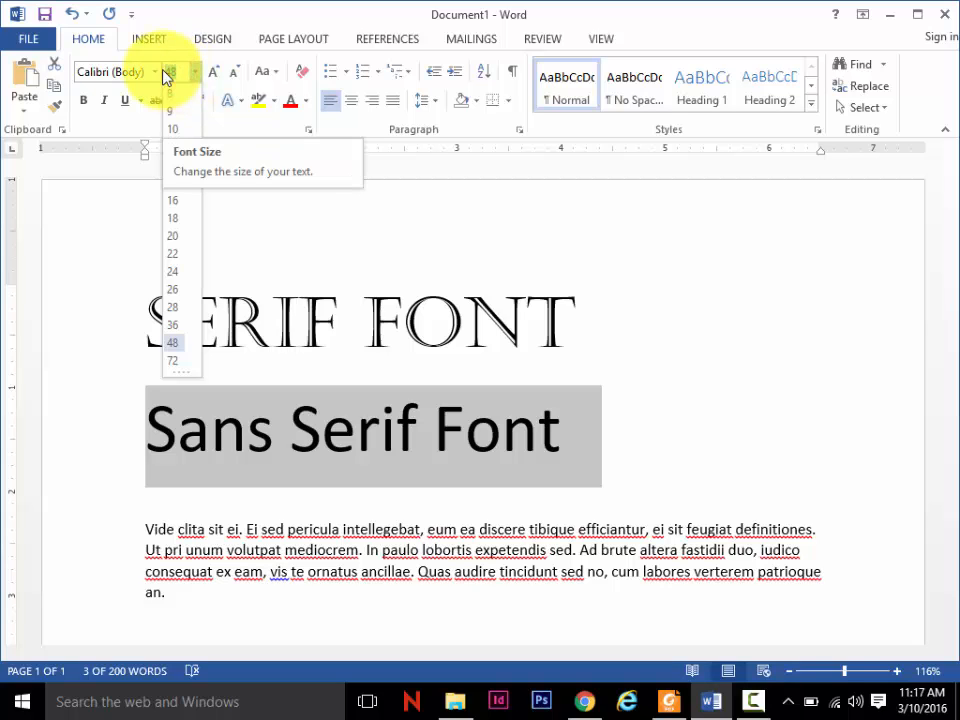
pyautogui.write('30.5')
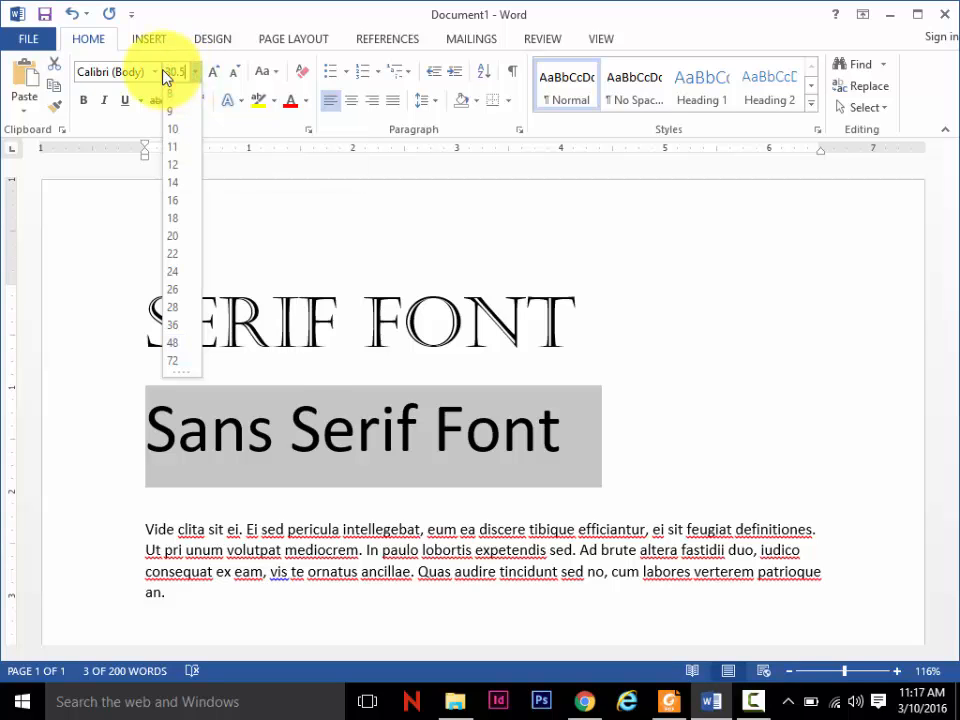
pyautogui.press('Return')
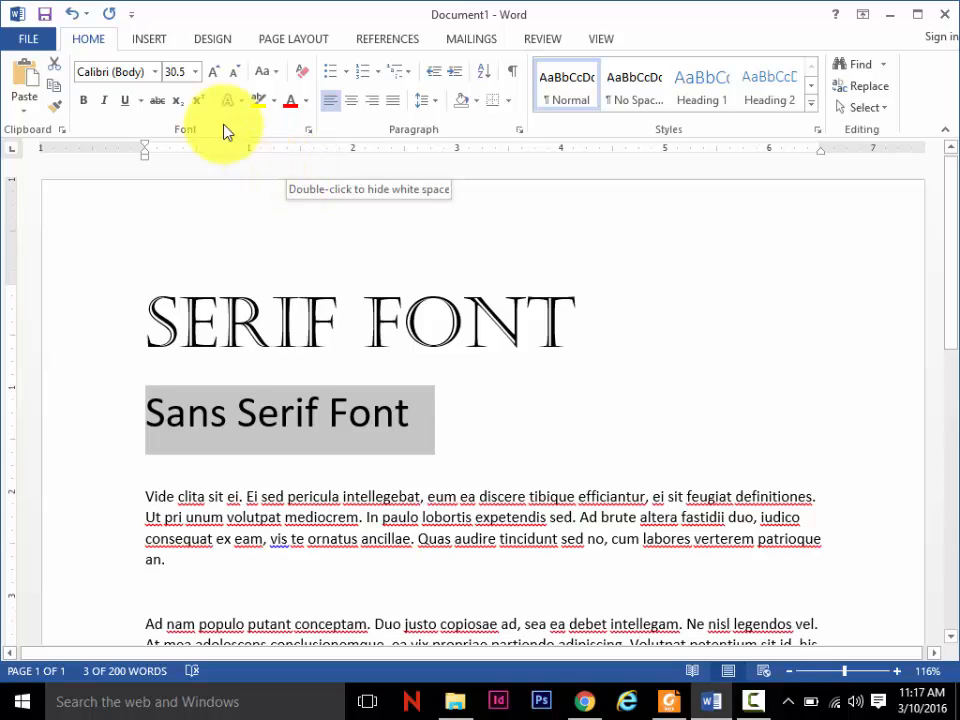
# Step: Set the font size of the "Sans Serif Font" line to the custom value 12.5
pyautogui.click(185, 71)
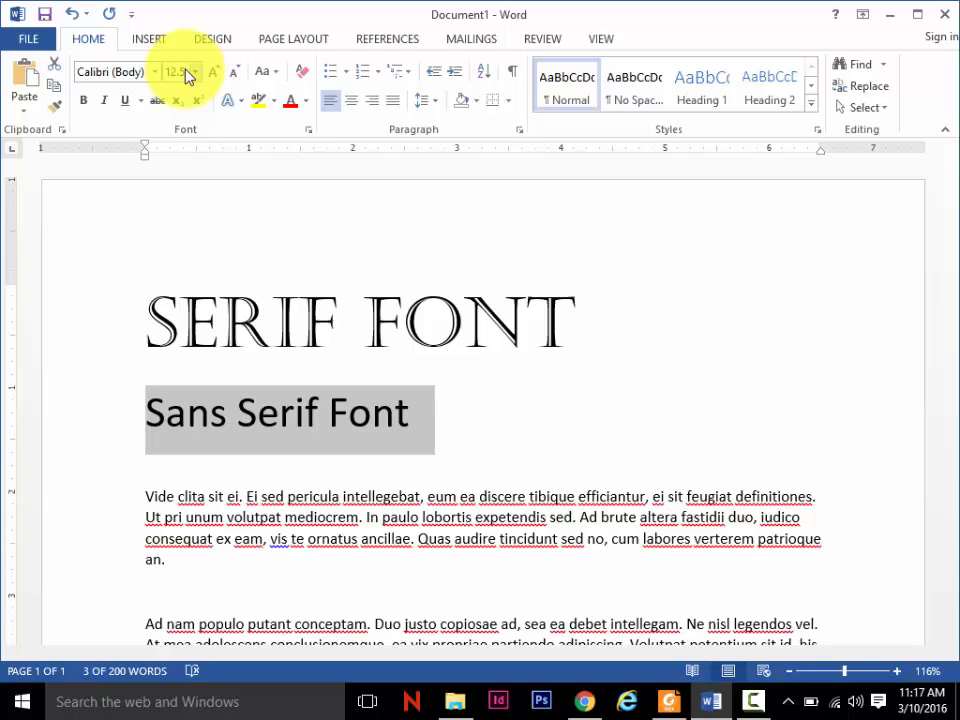
pyautogui.write('12.5')
pyautogui.press('Return')
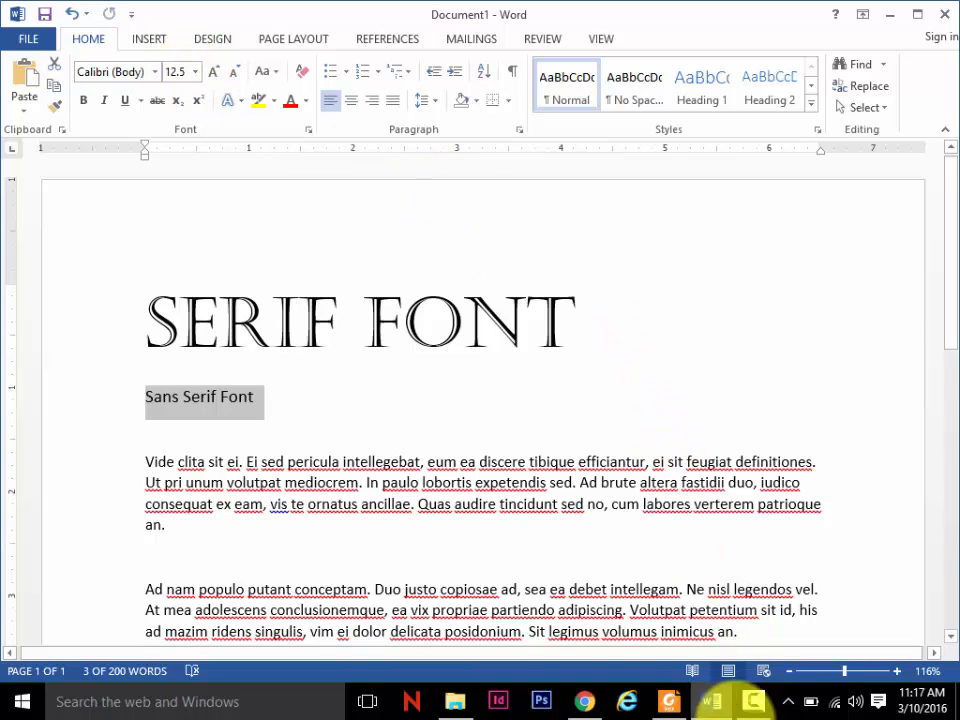
# Step: Read on in the Foxit Reader textbook to the Applying Character Attributes section on page 73 and return to Word
pyautogui.click(669, 700)
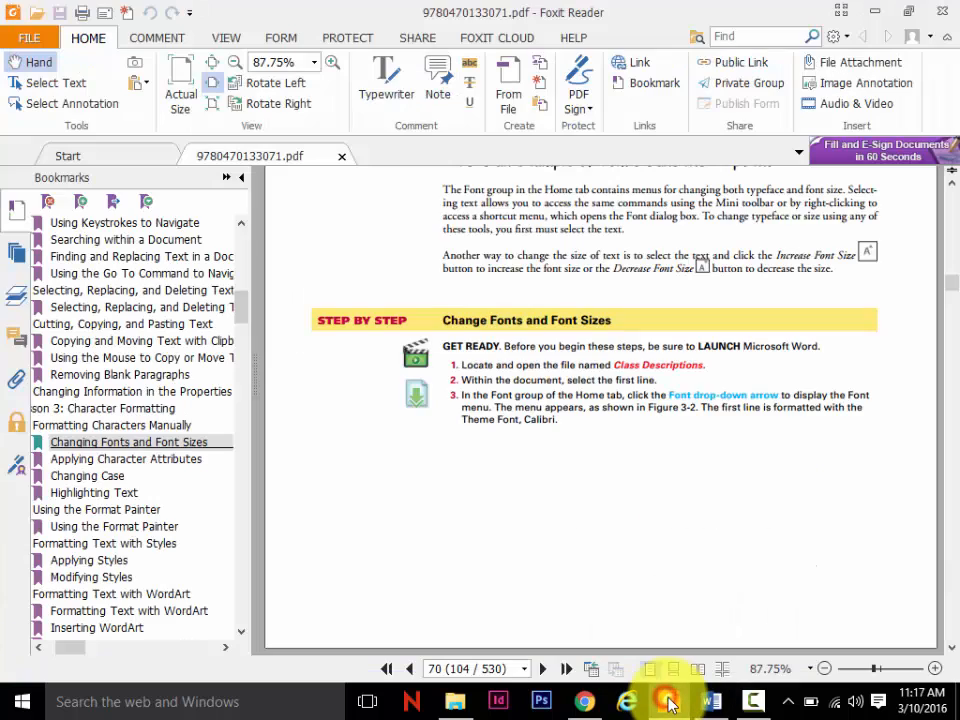
pyautogui.press('pagedown')
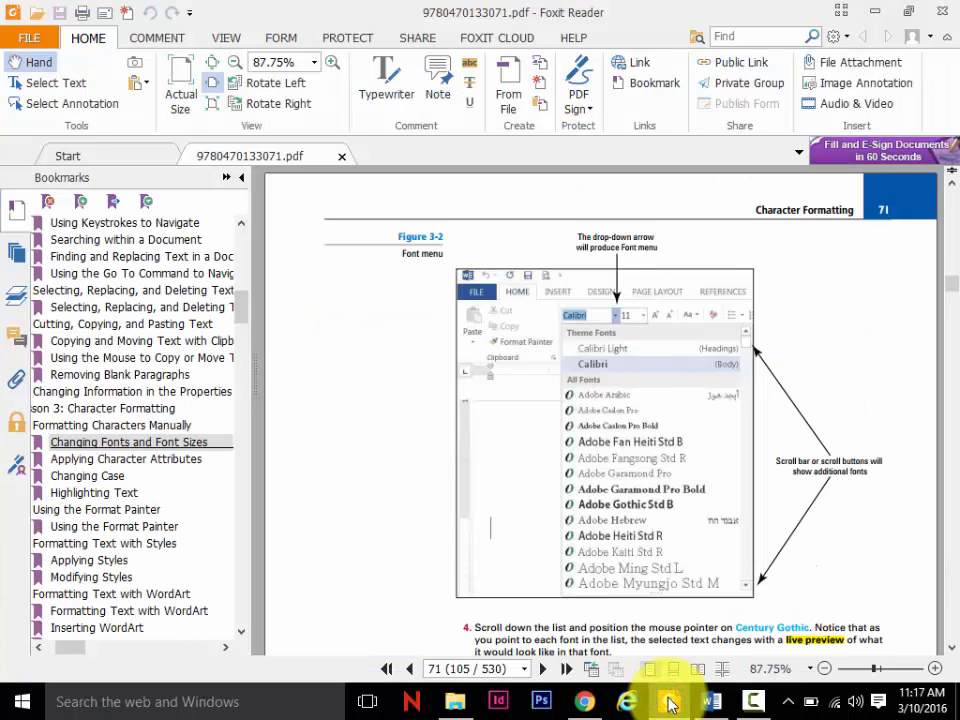
pyautogui.press('pagedown')
pyautogui.press('pagedown')
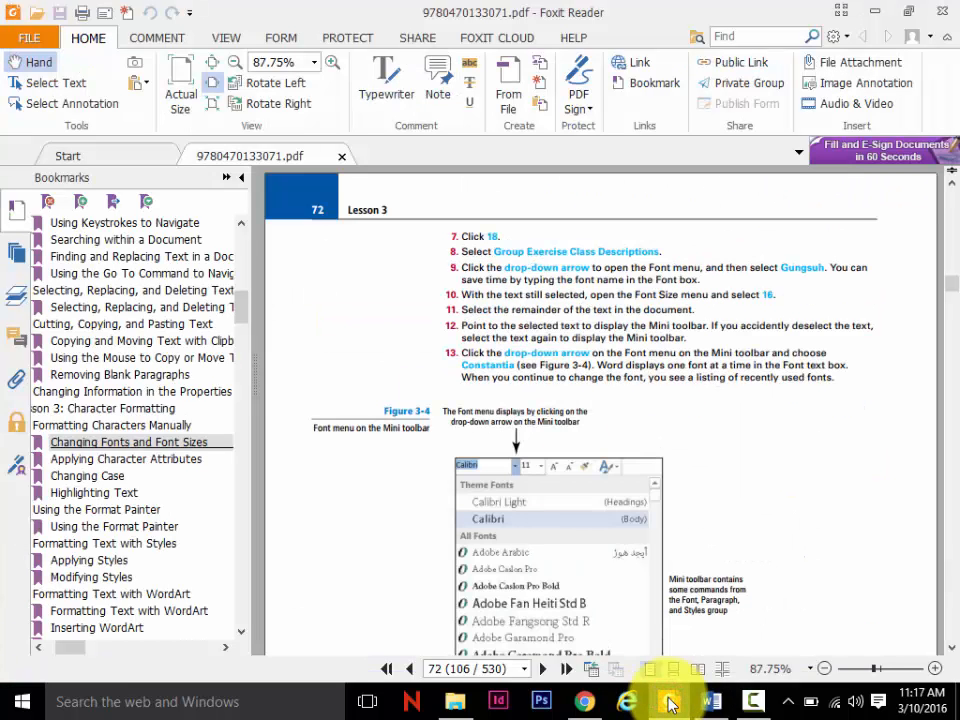
pyautogui.press('pagedown')
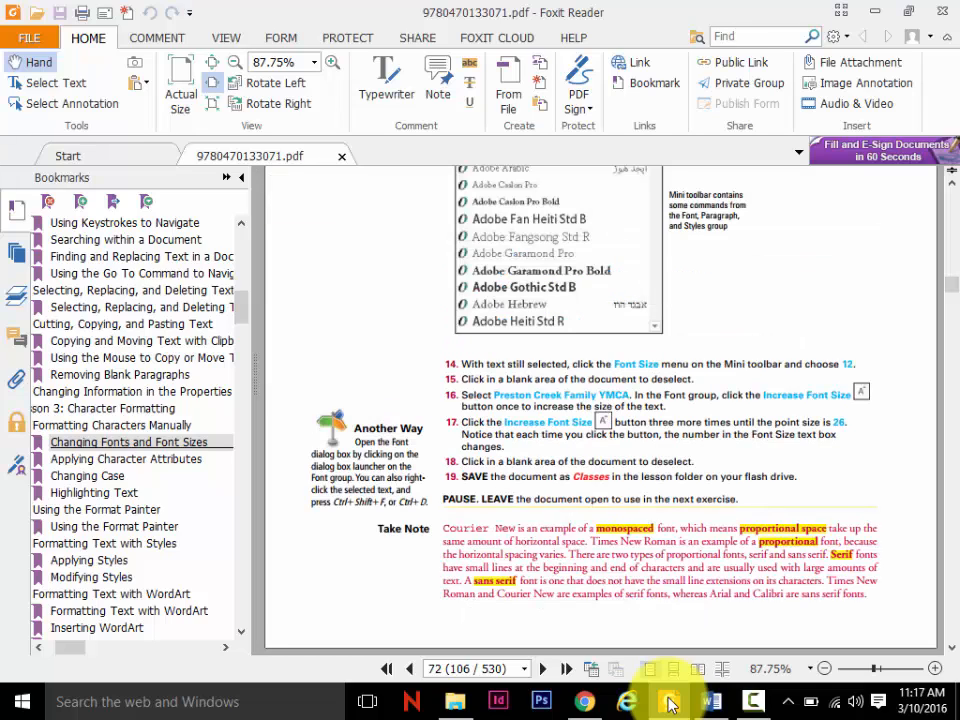
pyautogui.press('pagedown')
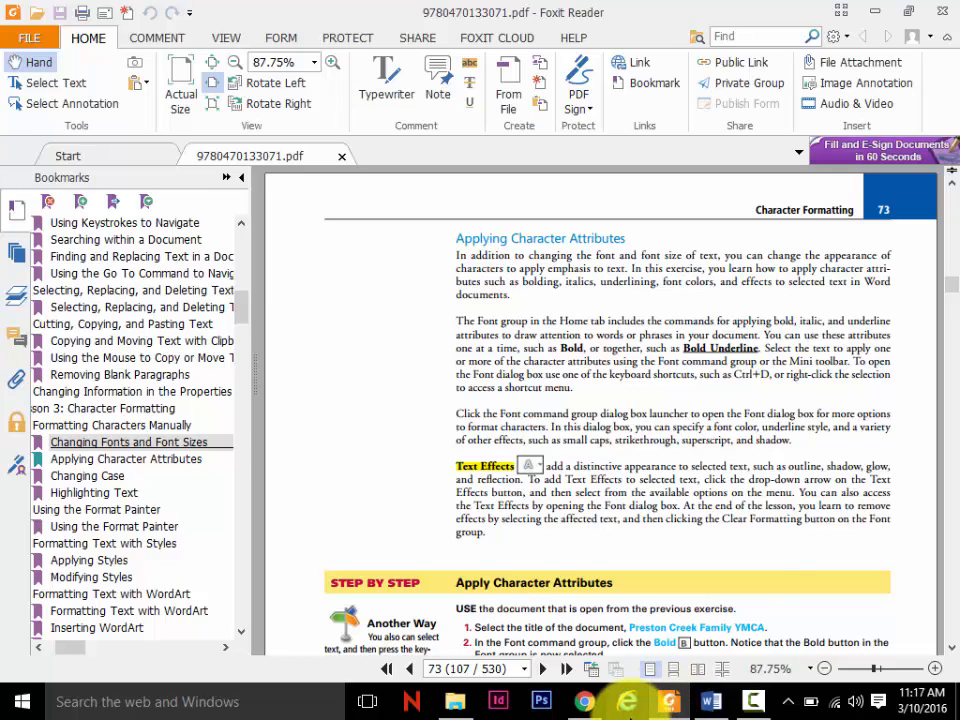
pyautogui.click(709, 700)
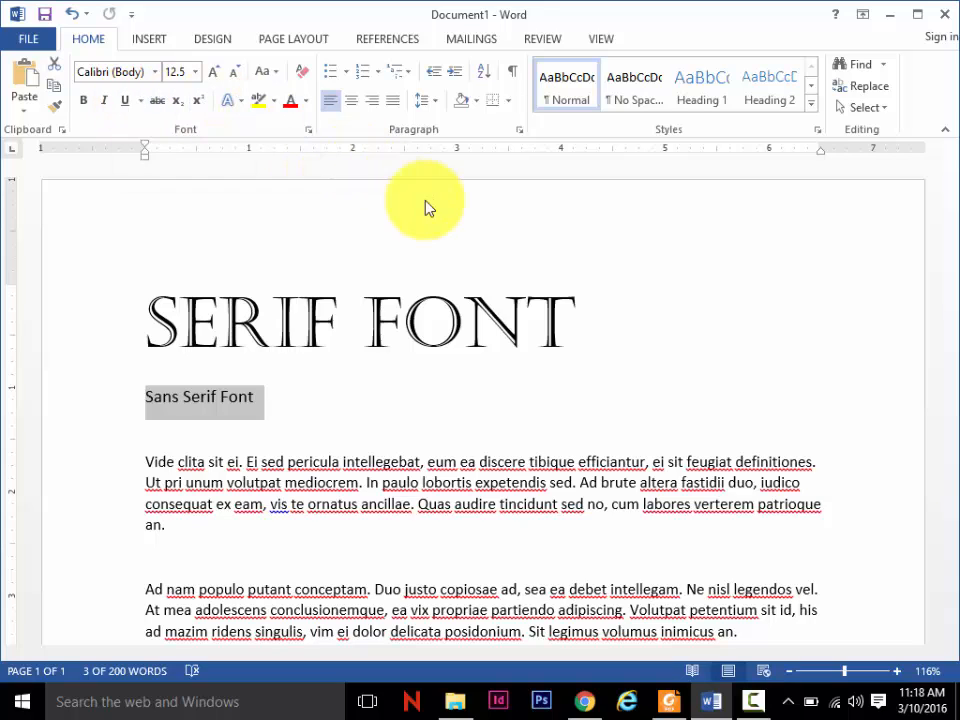
# Step: Apply strikethrough to "Vide clita sit ei. Ei sed pericula intellegebat" at the start of the first body paragraph
pyautogui.moveTo(603, 313); pyautogui.dragTo(240, 290)
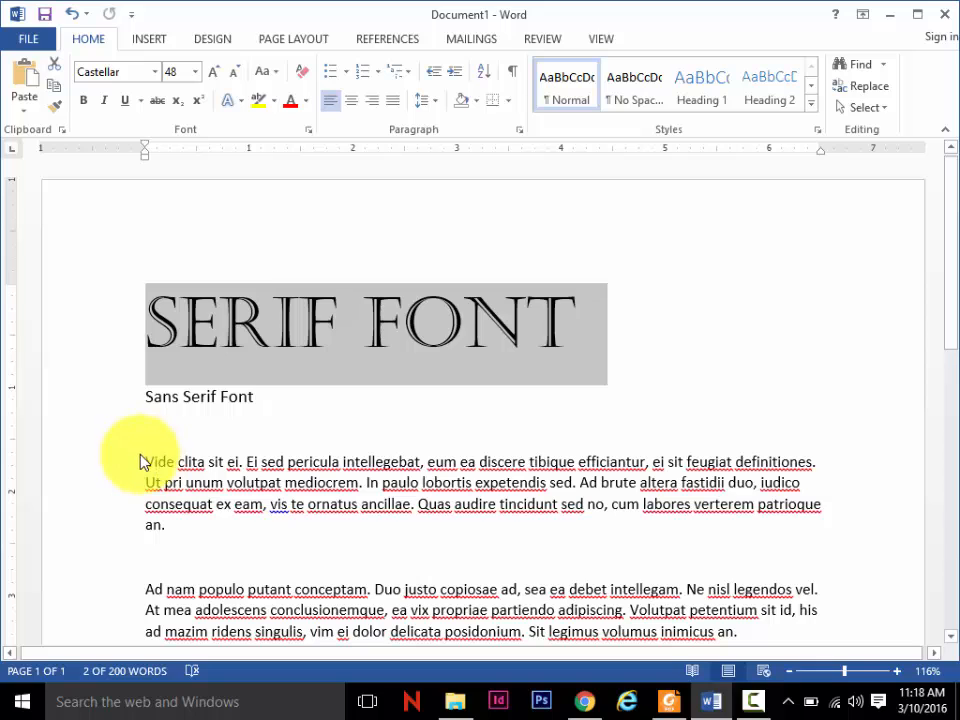
pyautogui.moveTo(146, 463); pyautogui.dragTo(388, 474)
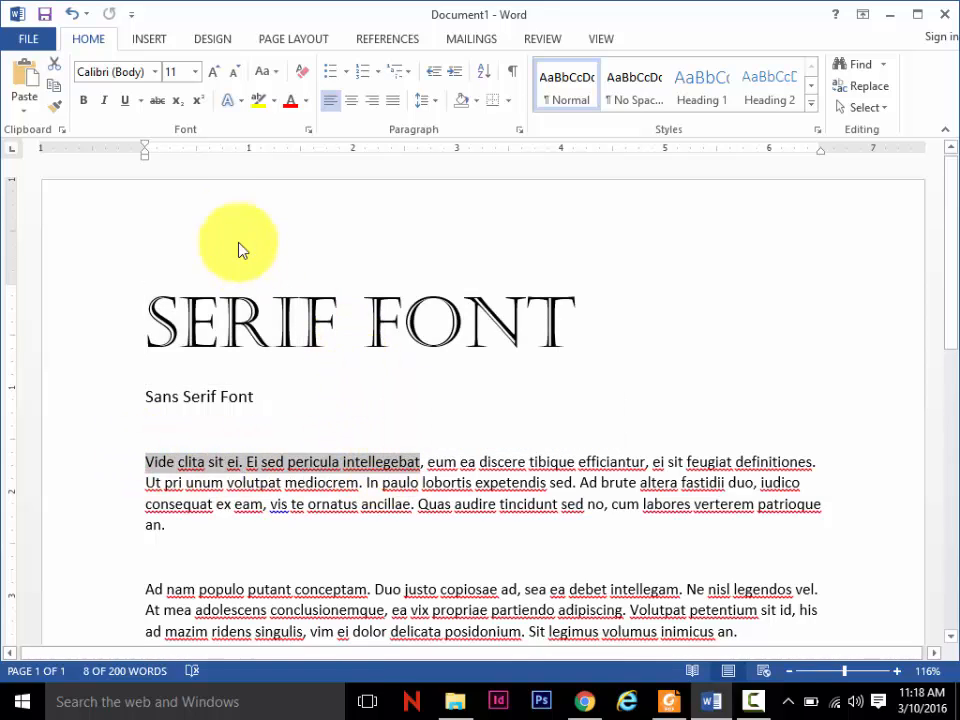
pyautogui.click(156, 101)
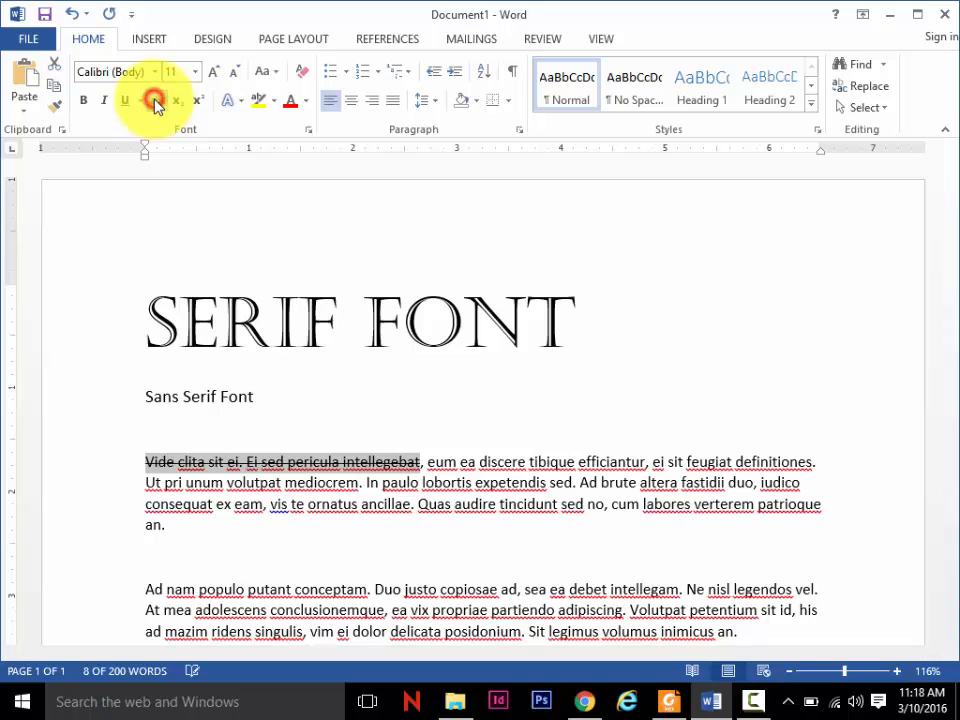
# Step: Enter X with a superscript 2 in the blank paragraph under "Sans Serif Font" and turn superscript off
pyautogui.click(512, 422)
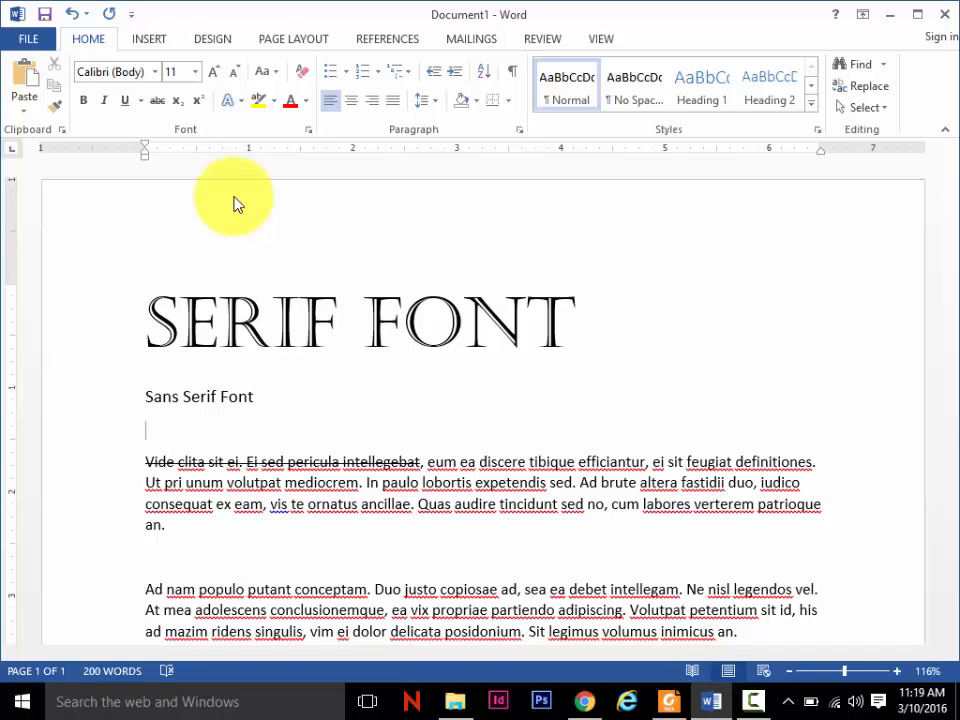
pyautogui.click(202, 100)
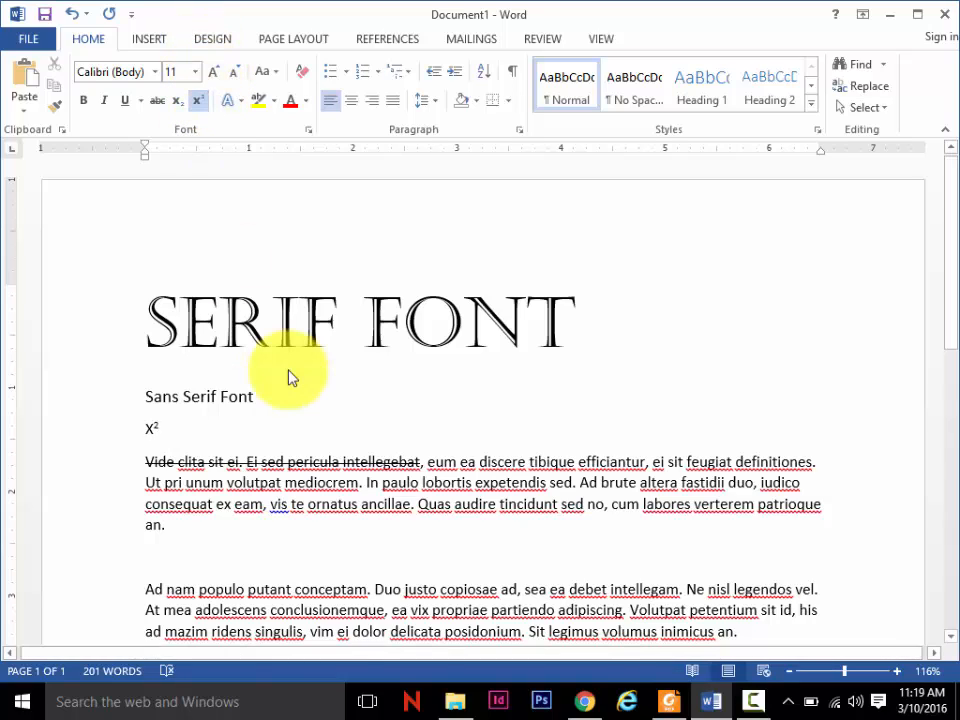
pyautogui.click(197, 103)
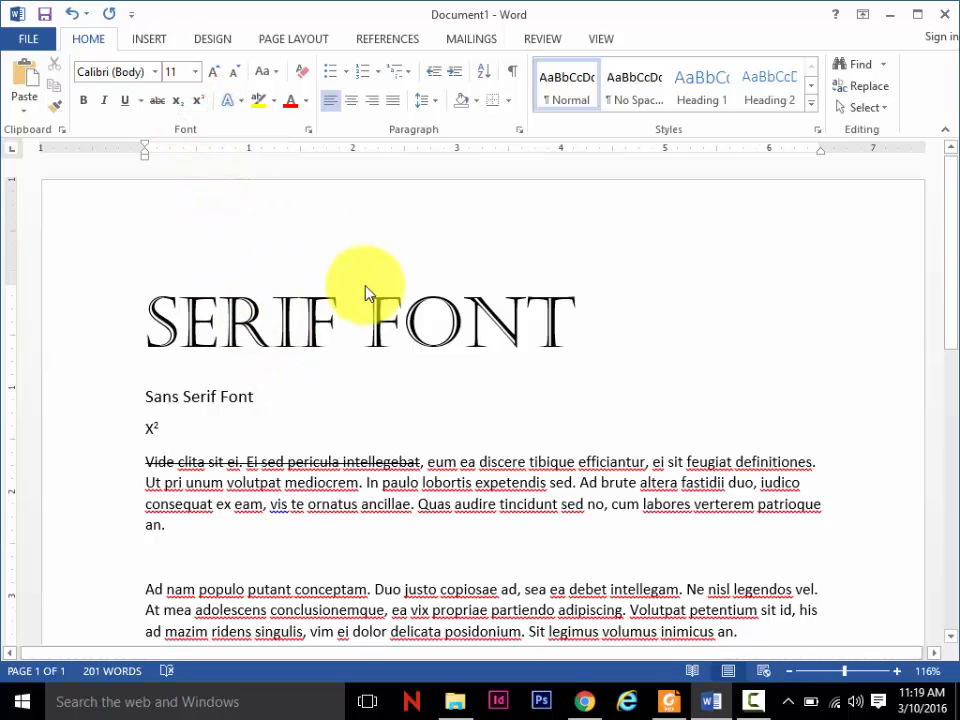
# Step: Add "H20" with its 2 as a subscript after the X squared, and start a new paragraph
pyautogui.write('H')
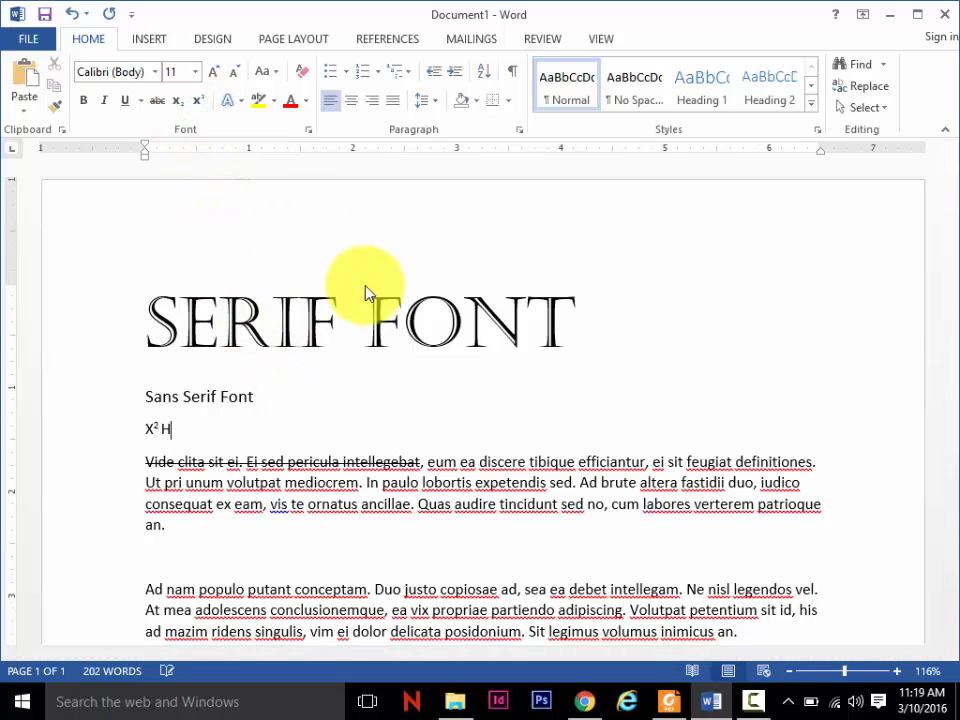
pyautogui.click(181, 101)
pyautogui.write('2')
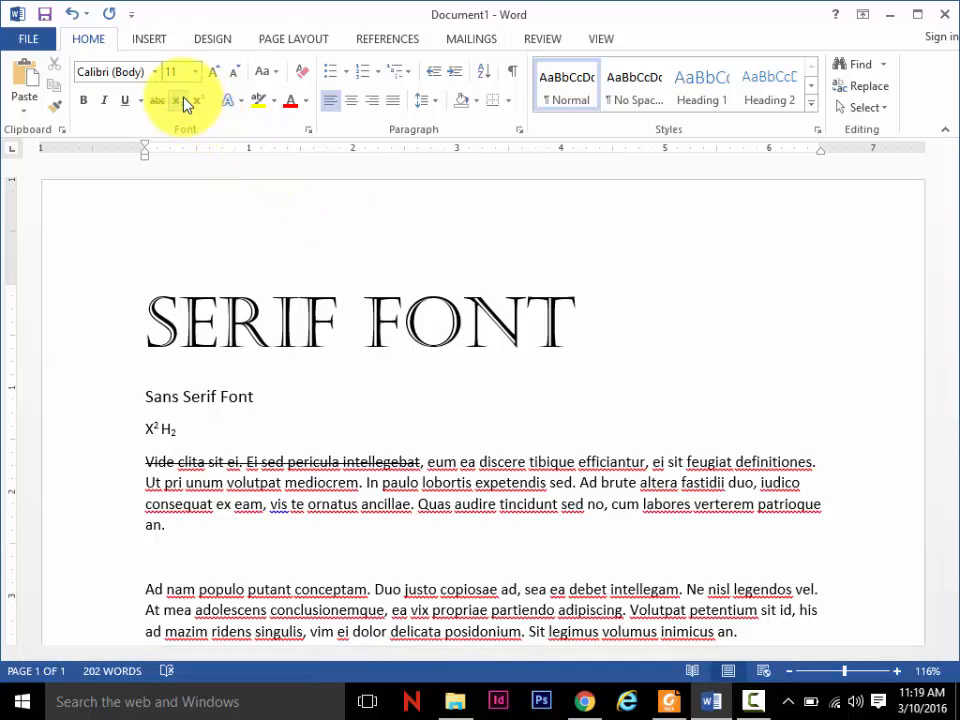
pyautogui.click(181, 101)
pyautogui.write('0')
pyautogui.press('Return')
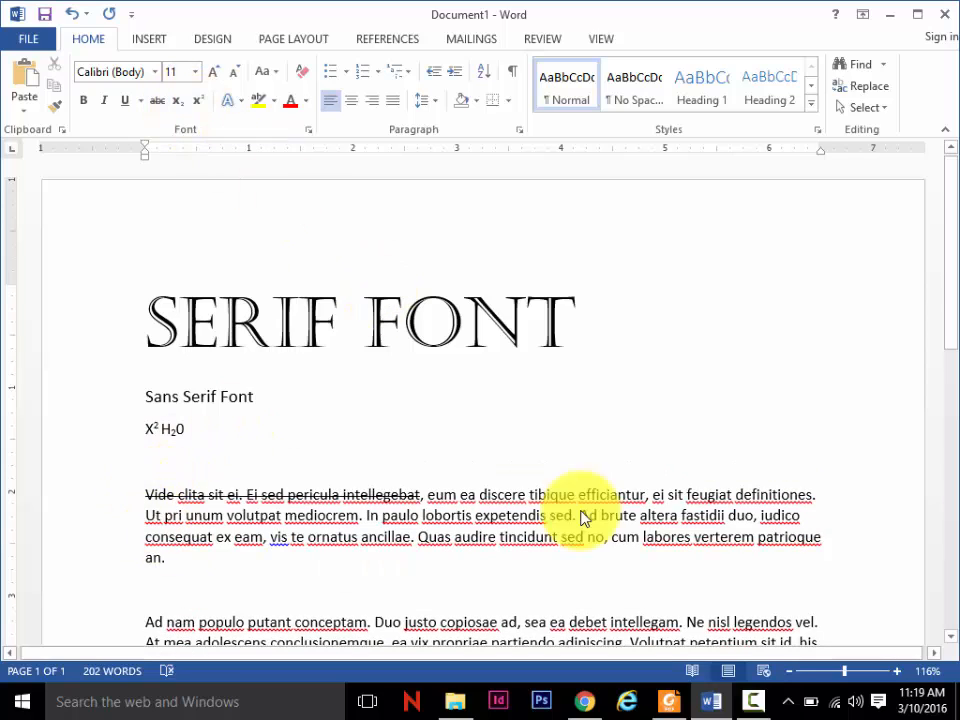
# Step: Enlarge "Ad nam populo putant conceptam" by four steps with Increase Font Size, and reduce it back to 11 with Decrease Font Size
pyautogui.scroll(-1, 936, 274)
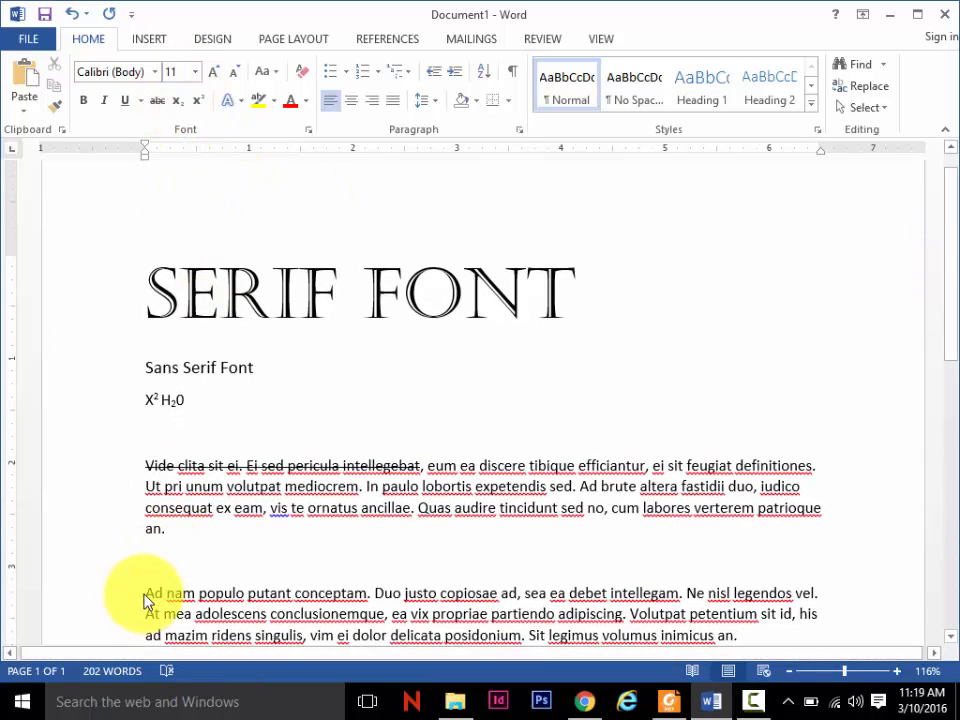
pyautogui.moveTo(145, 597); pyautogui.dragTo(368, 601)
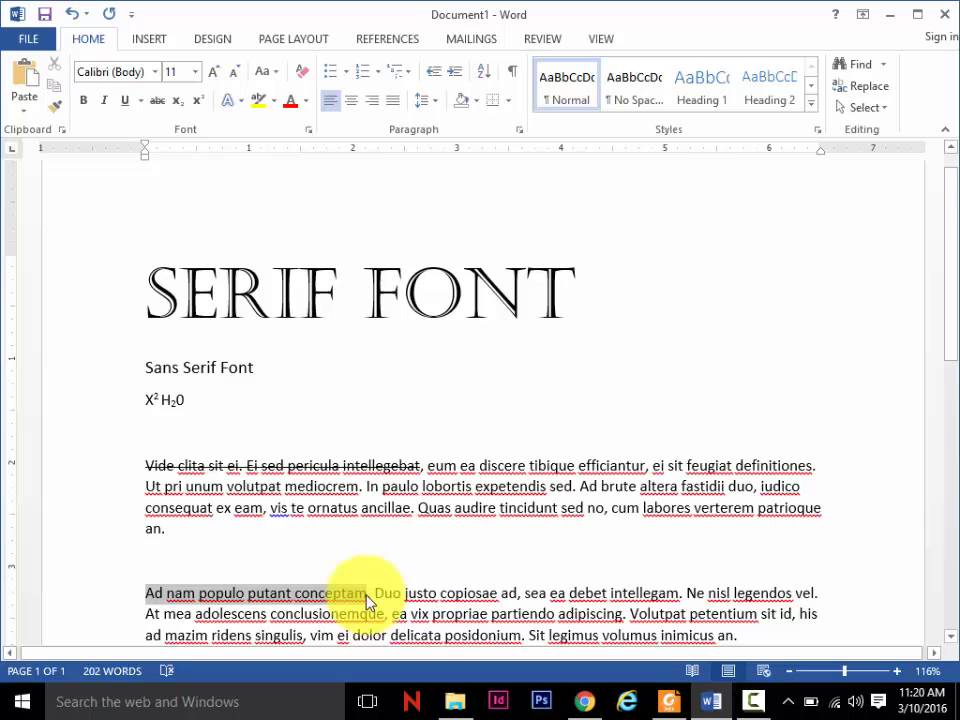
pyautogui.click(212, 72)
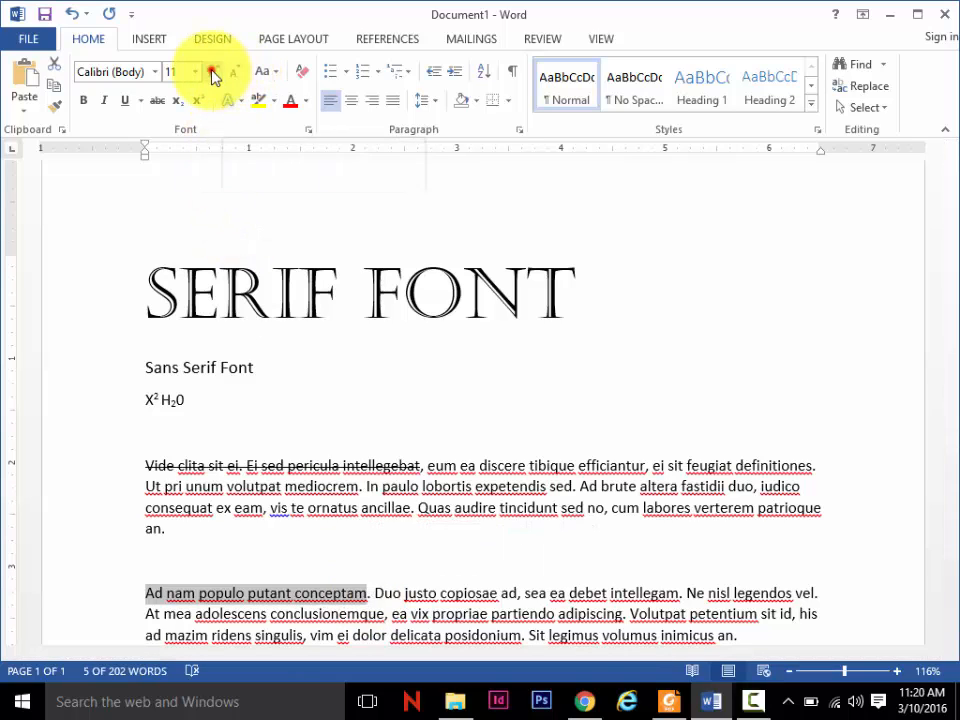
pyautogui.click(212, 72)
pyautogui.click(213, 72)
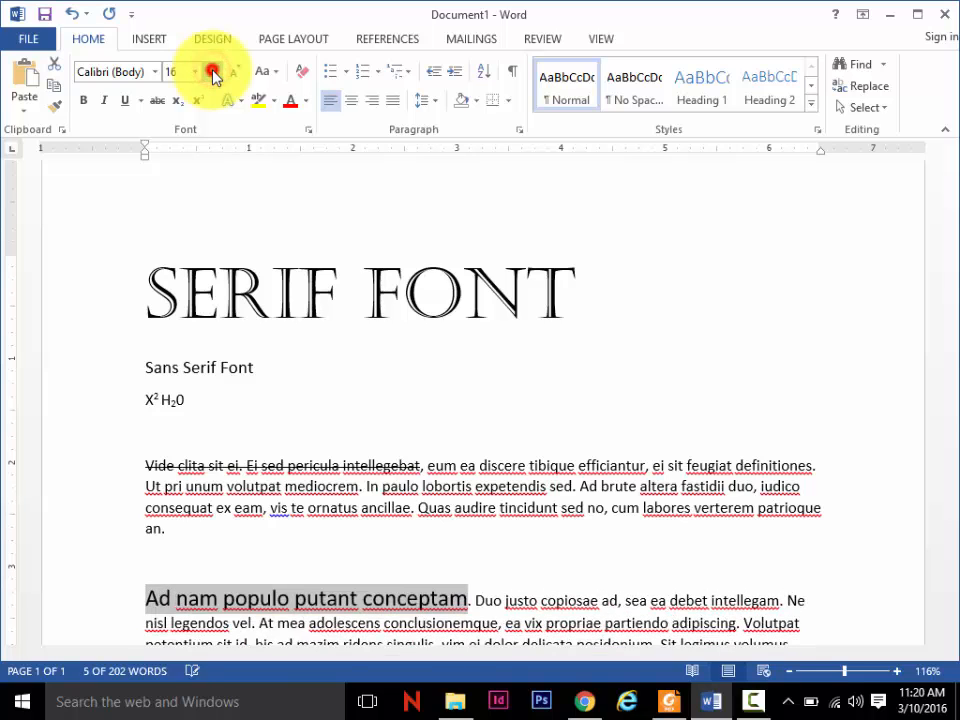
pyautogui.click(212, 72)
pyautogui.click(234, 73)
pyautogui.click(234, 73)
pyautogui.click(234, 73)
pyautogui.click(234, 73)
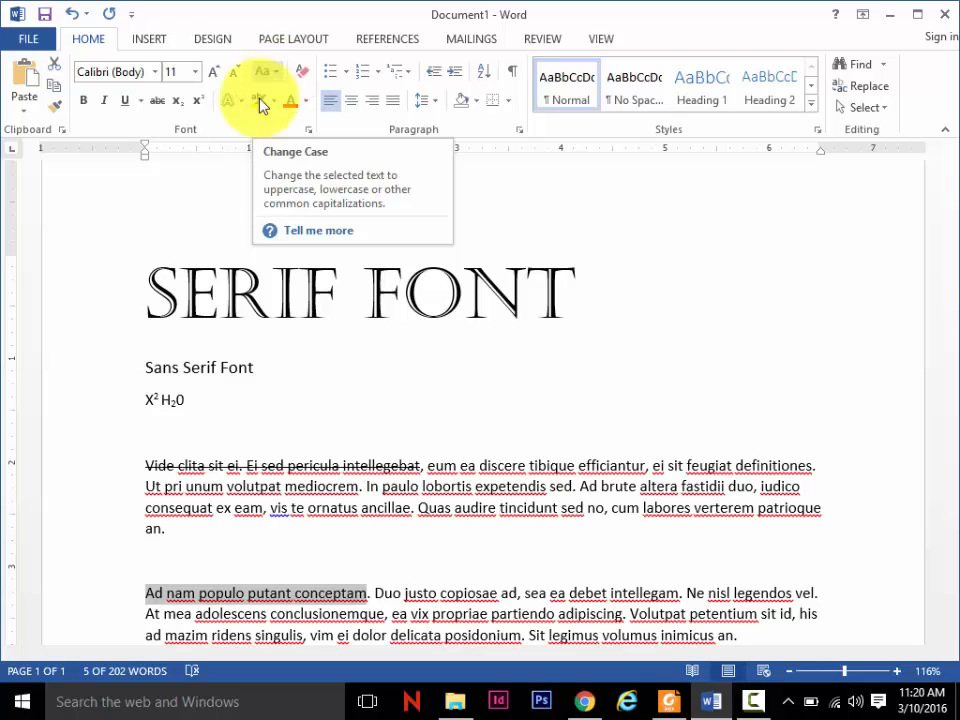
# Step: Add the lines "My really awesome title!" and "MY REALLY AWESOME TITLE!" in new paragraphs below the partly struck-through paragraph
pyautogui.click(181, 537)
pyautogui.press('Return')
pyautogui.press('Return')
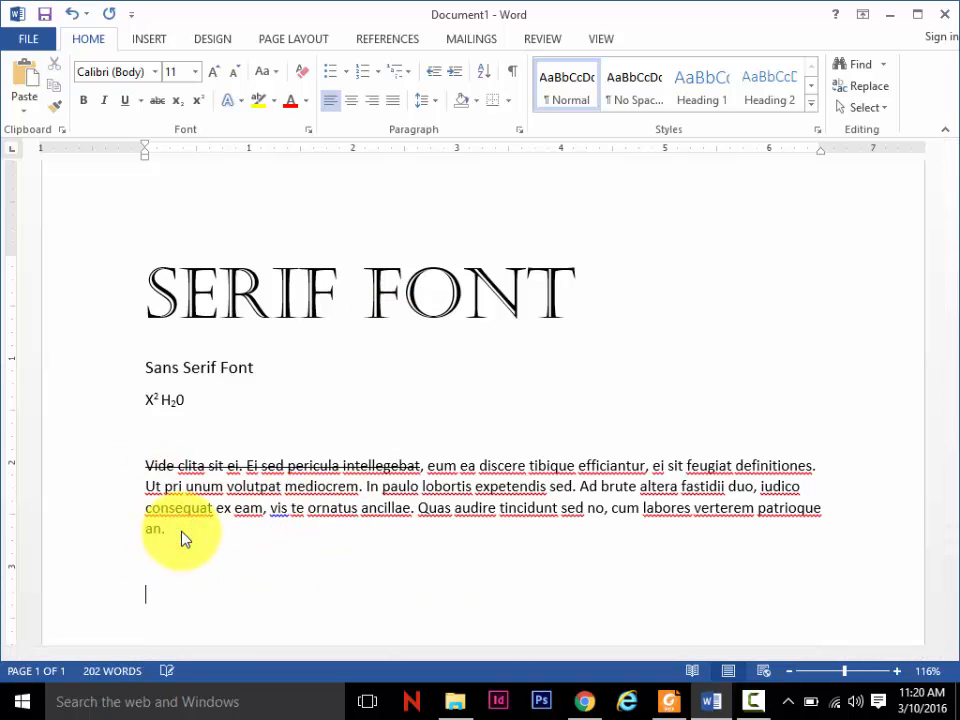
pyautogui.write('My reall')
pyautogui.press('BackSpace')
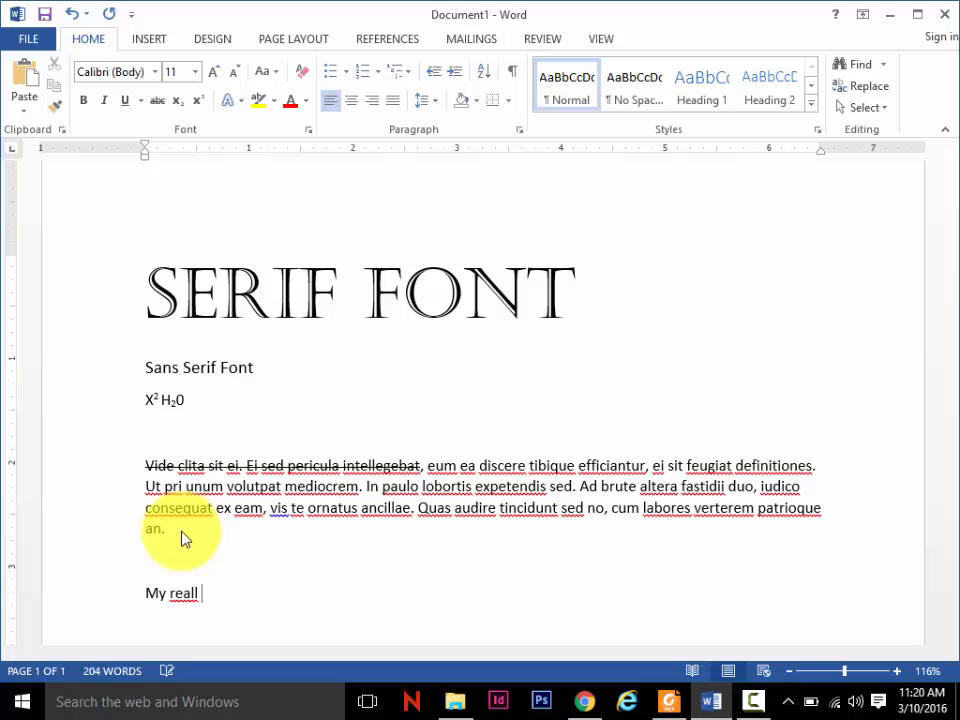
pyautogui.write('y awesome title!')
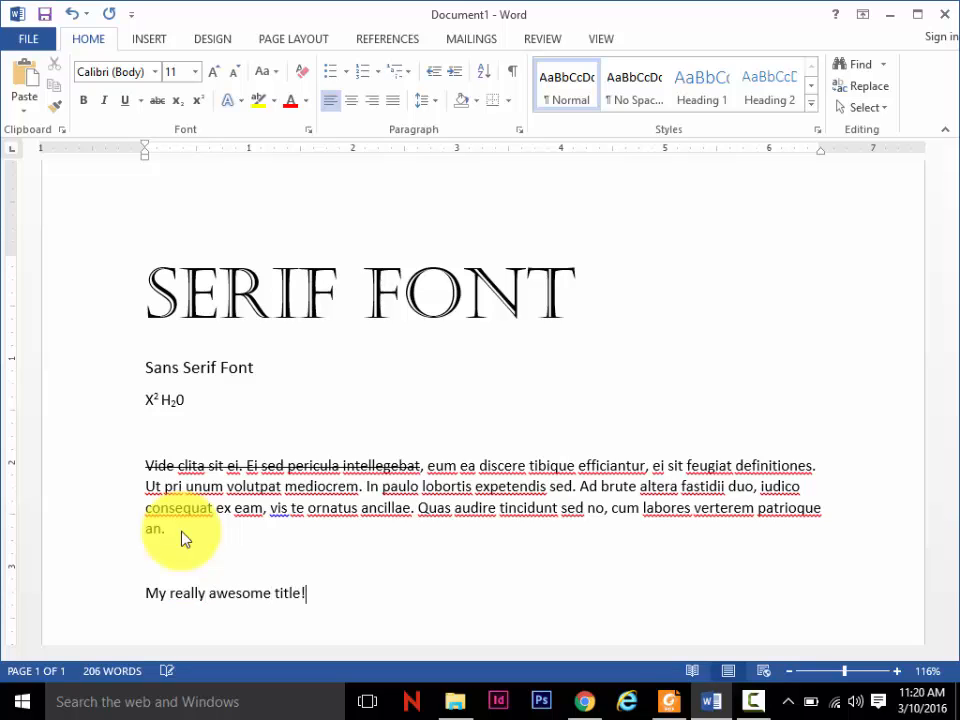
pyautogui.press('Return')
pyautogui.write('MY REALLY AWESOME TITLE!')
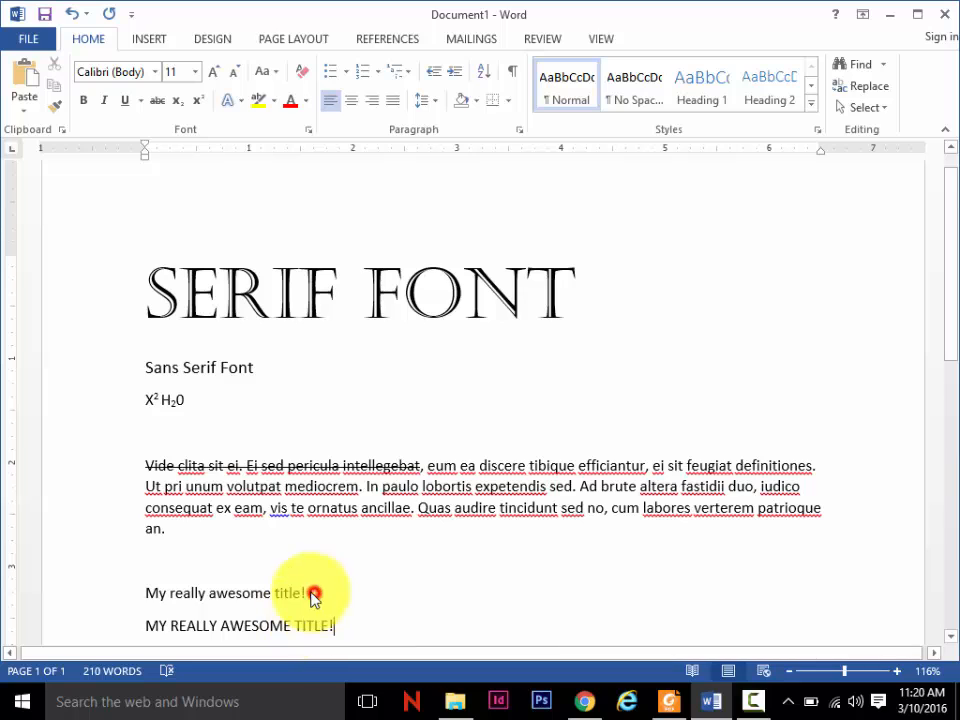
# Step: Change the case of the "My really awesome title!" line to UPPERCASE
pyautogui.moveTo(315, 594); pyautogui.dragTo(148, 595)
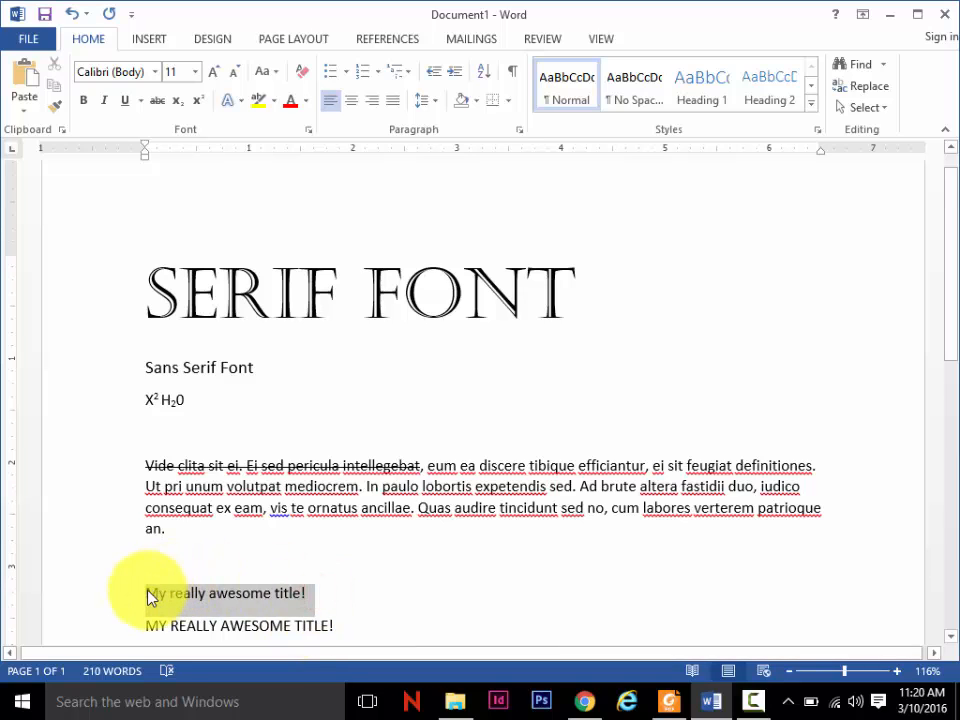
pyautogui.click(272, 72)
pyautogui.click(296, 140)
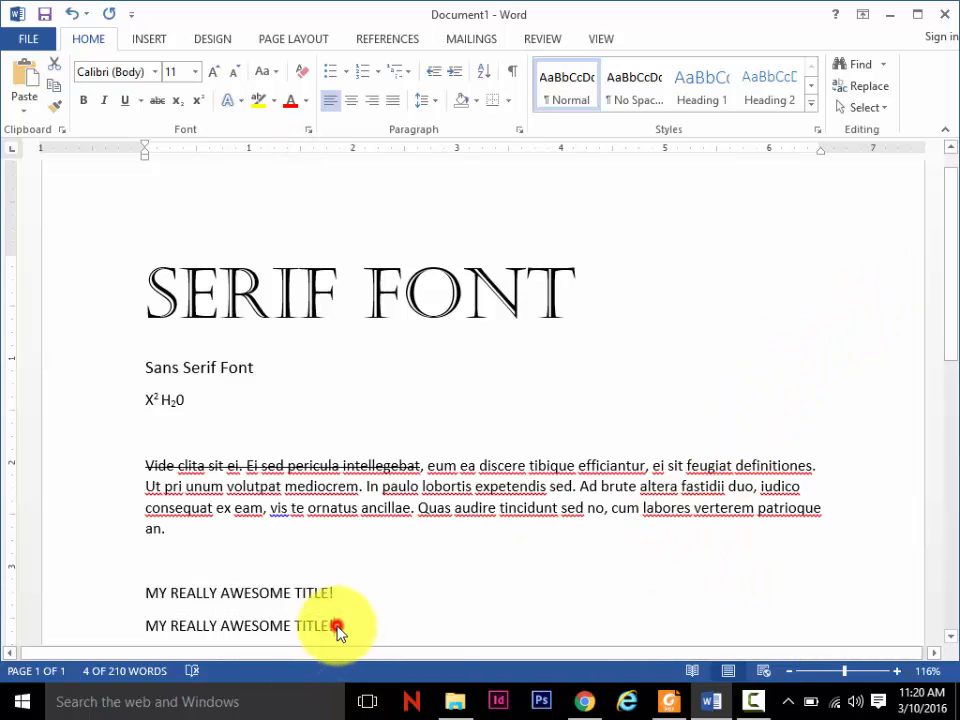
# Step: Change the case of the lower "MY REALLY AWESOME TITLE!" line to Sentence case
pyautogui.moveTo(336, 625); pyautogui.dragTo(105, 626)
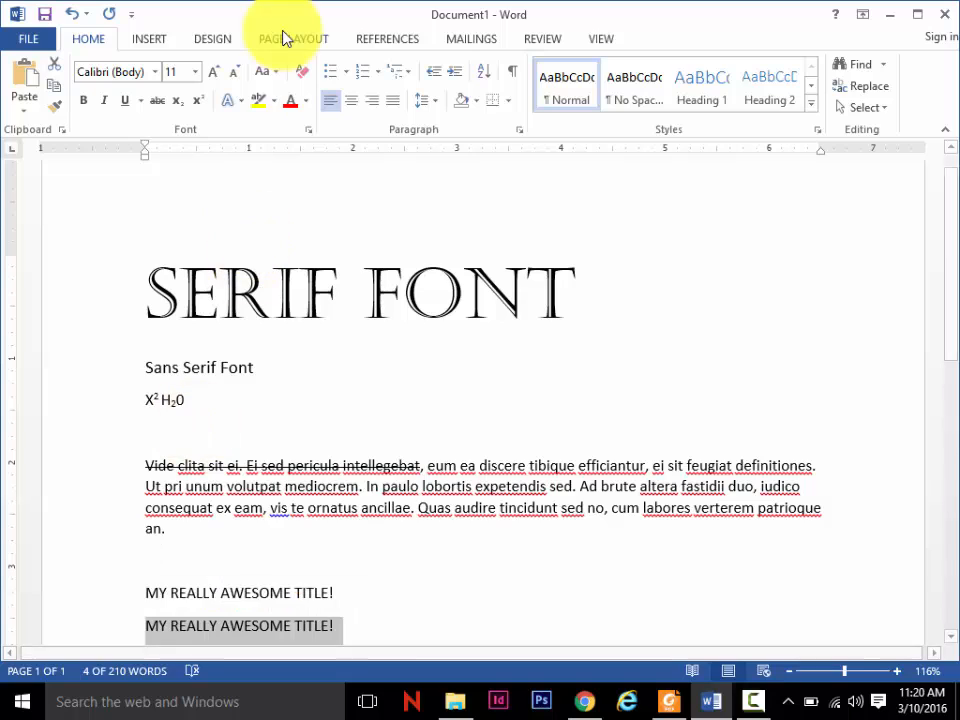
pyautogui.click(274, 76)
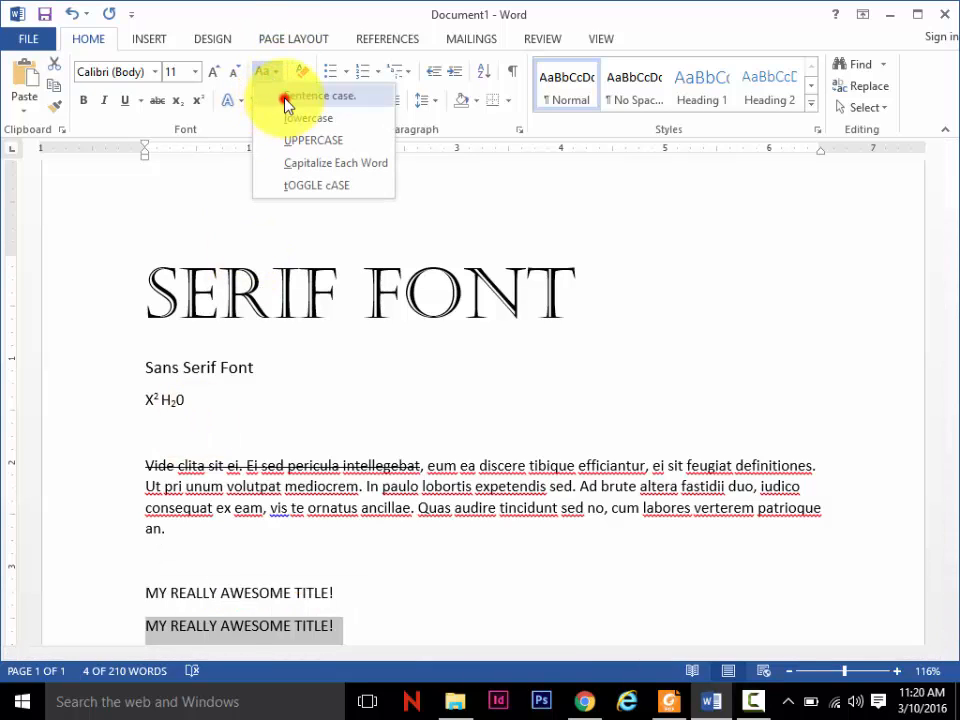
pyautogui.click(300, 96)
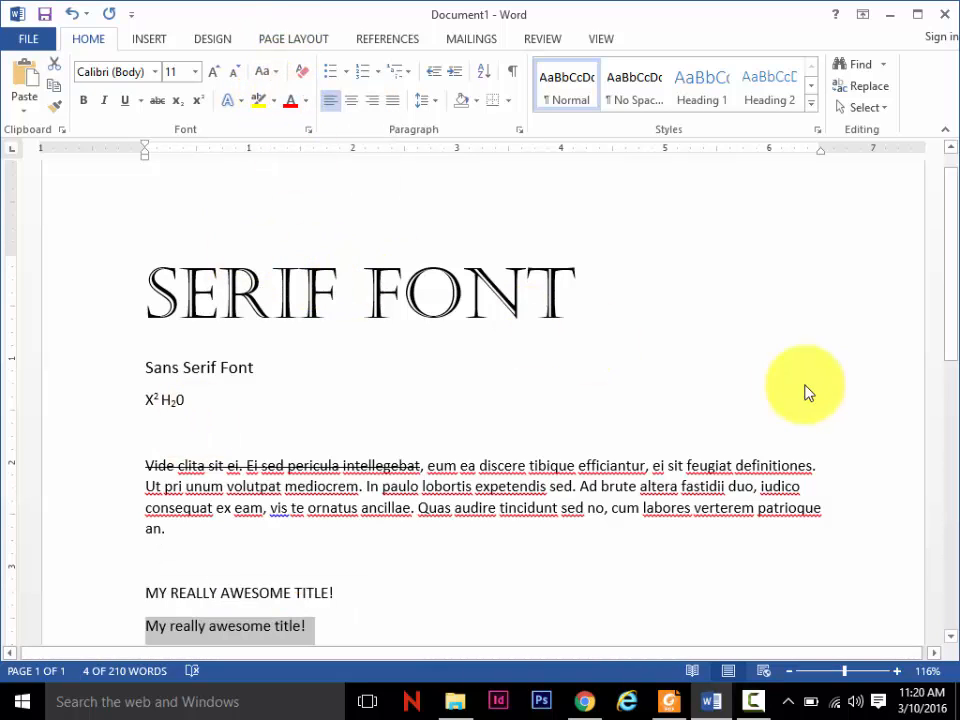
# Step: Apply tOGGLE cASE to the lower title line
pyautogui.moveTo(947, 318); pyautogui.dragTo(953, 360)
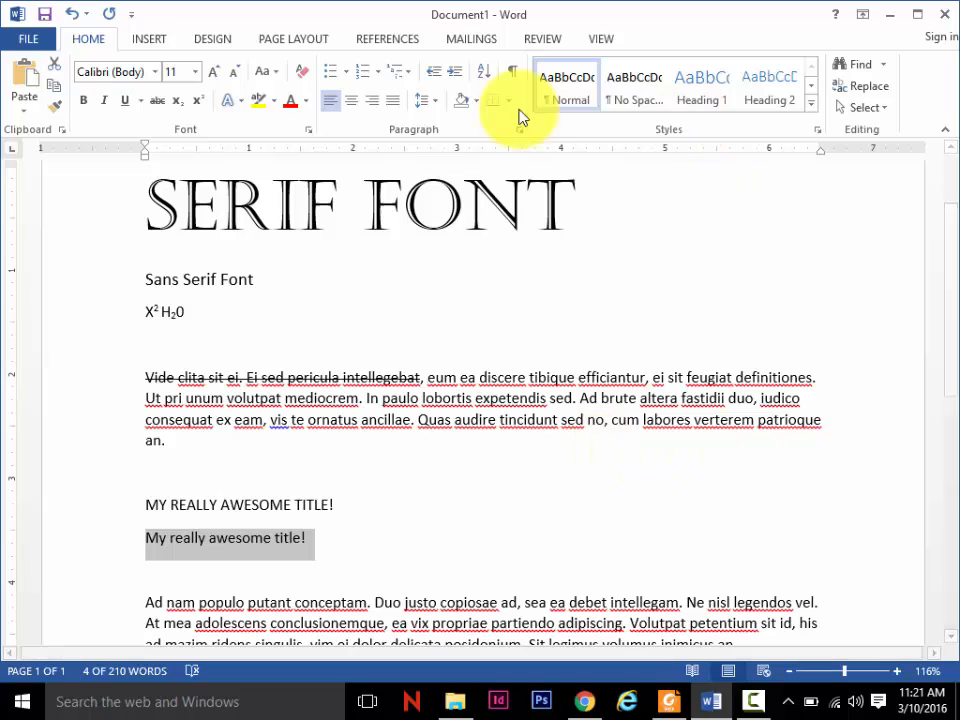
pyautogui.click(266, 71)
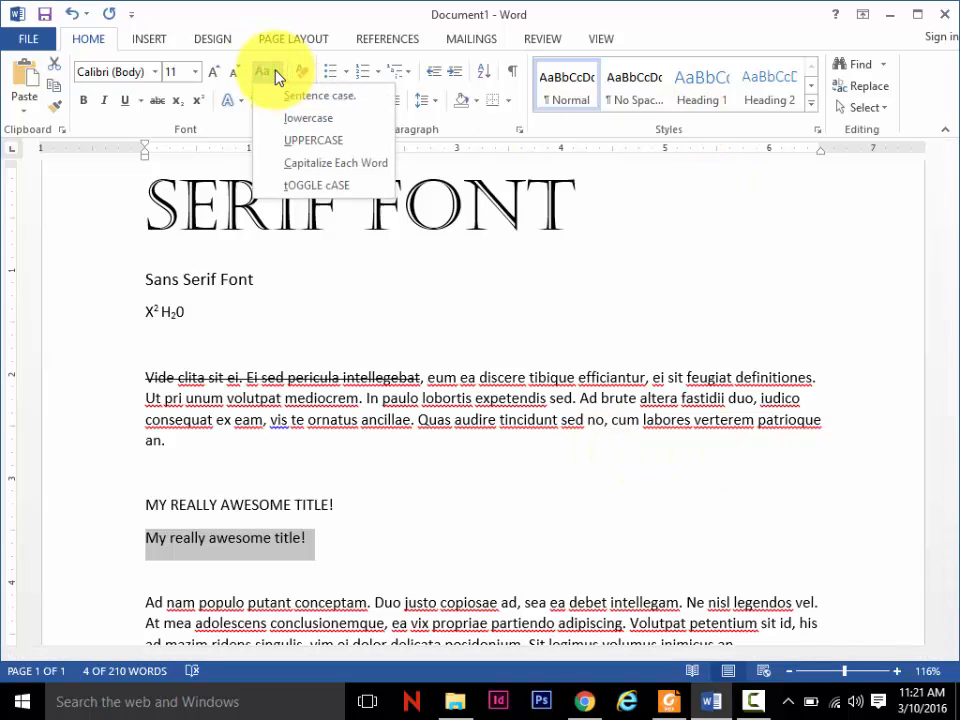
pyautogui.click(296, 184)
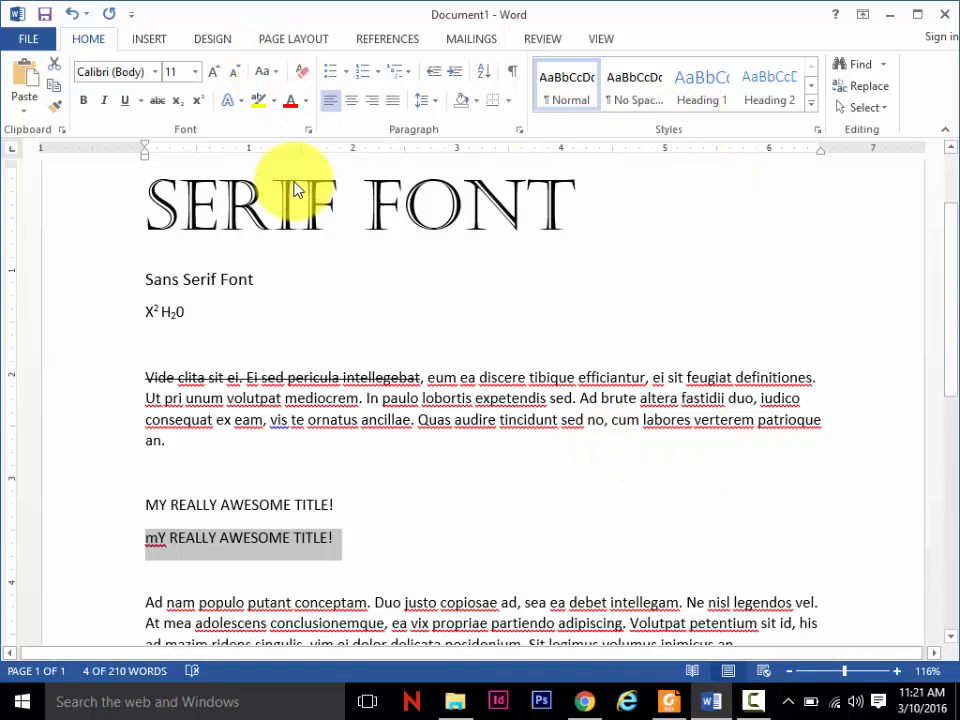
# Step: Shrink the lower title line by three steps with Decrease Font Size, and enlarge it to 12 with Increase Font Size
pyautogui.click(241, 79)
pyautogui.click(241, 79)
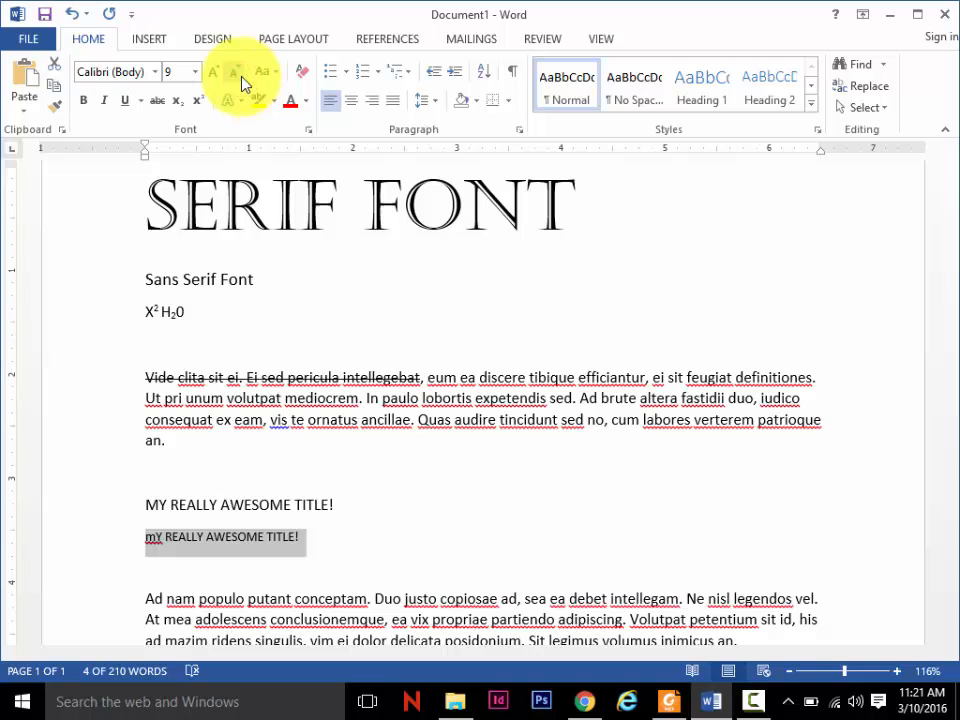
pyautogui.click(240, 79)
pyautogui.click(214, 79)
pyautogui.click(214, 79)
pyautogui.click(214, 79)
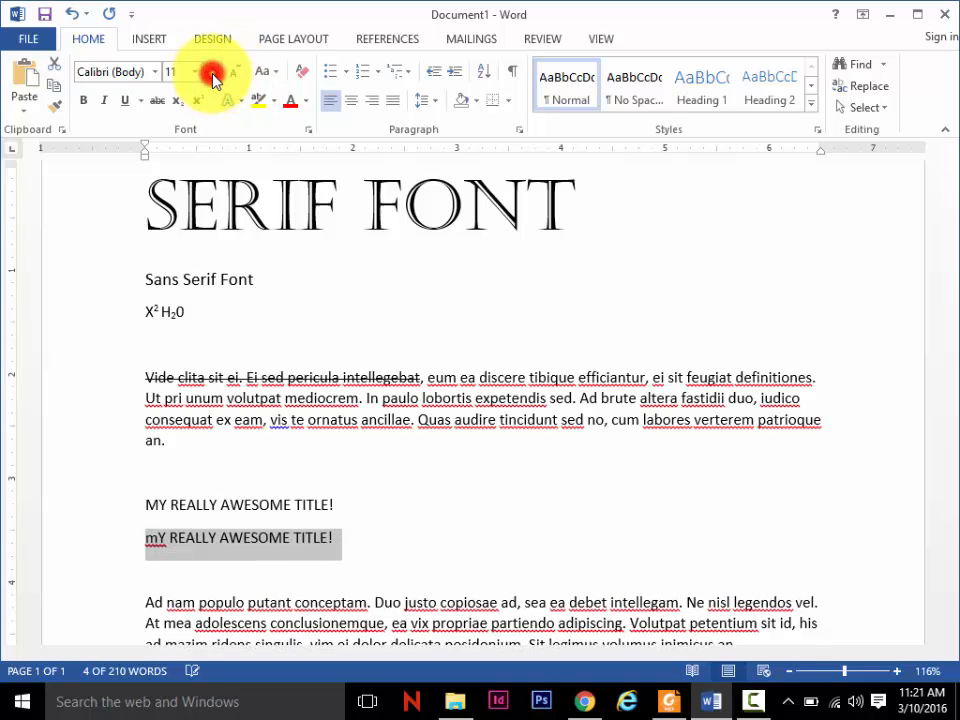
pyautogui.click(214, 79)
# Step: Apply Sentence case to the lower title line, and change it to lowercase
pyautogui.click(276, 75)
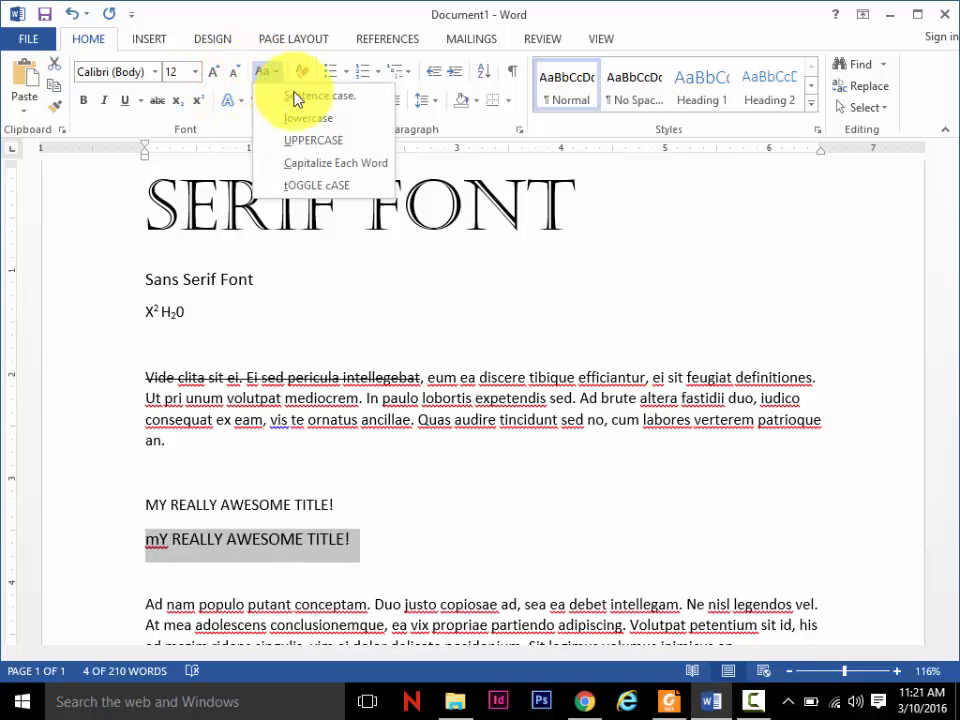
pyautogui.click(310, 95)
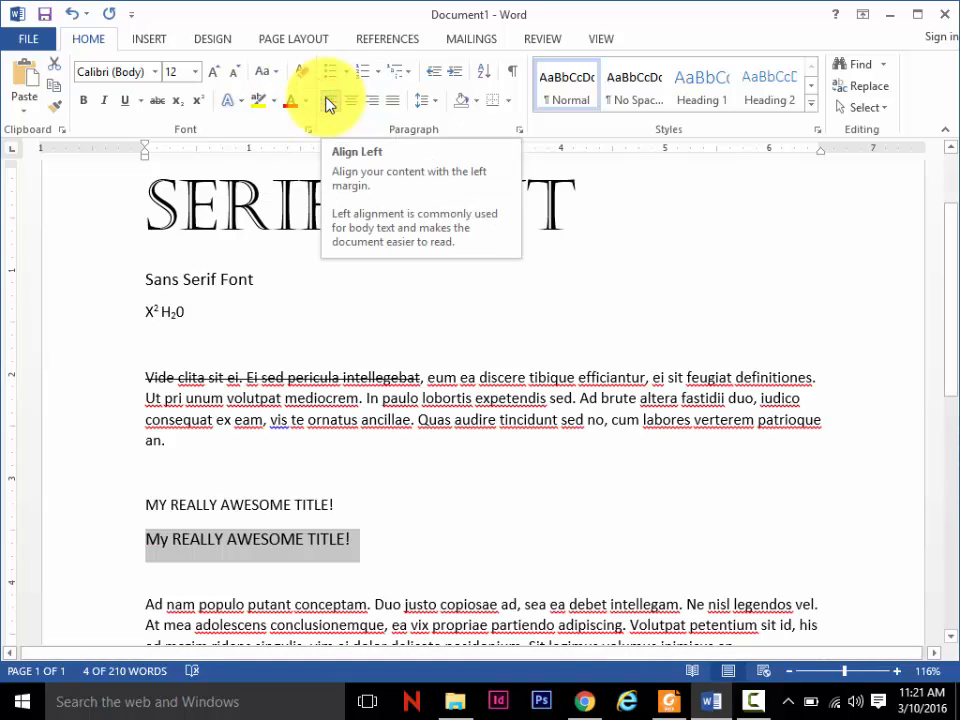
pyautogui.click(270, 74)
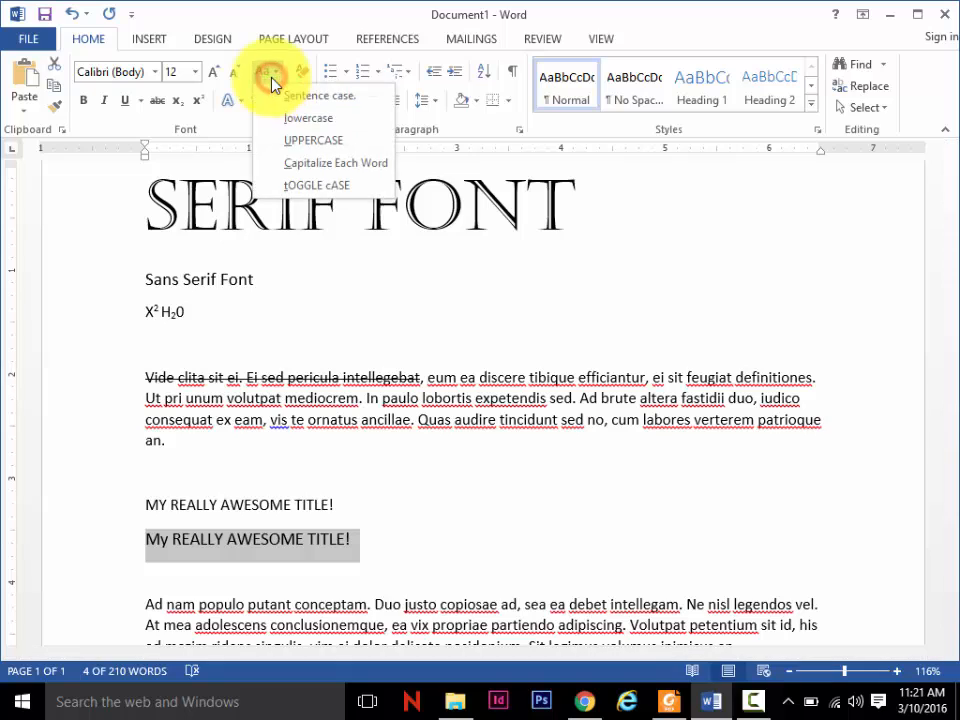
pyautogui.click(294, 116)
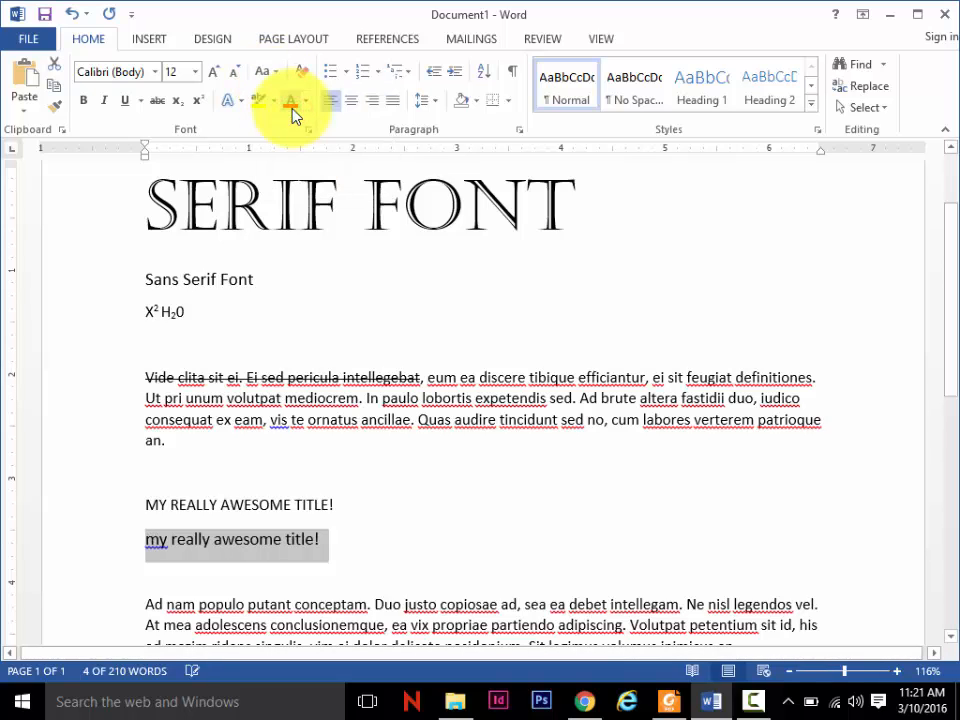
pyautogui.click(274, 75)
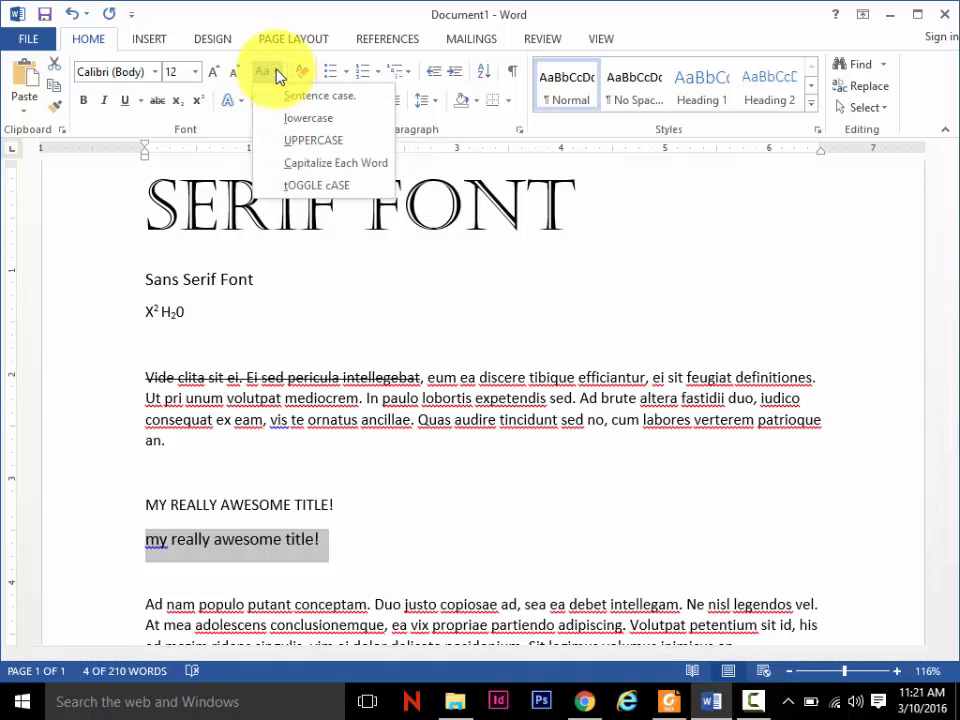
pyautogui.click(276, 75)
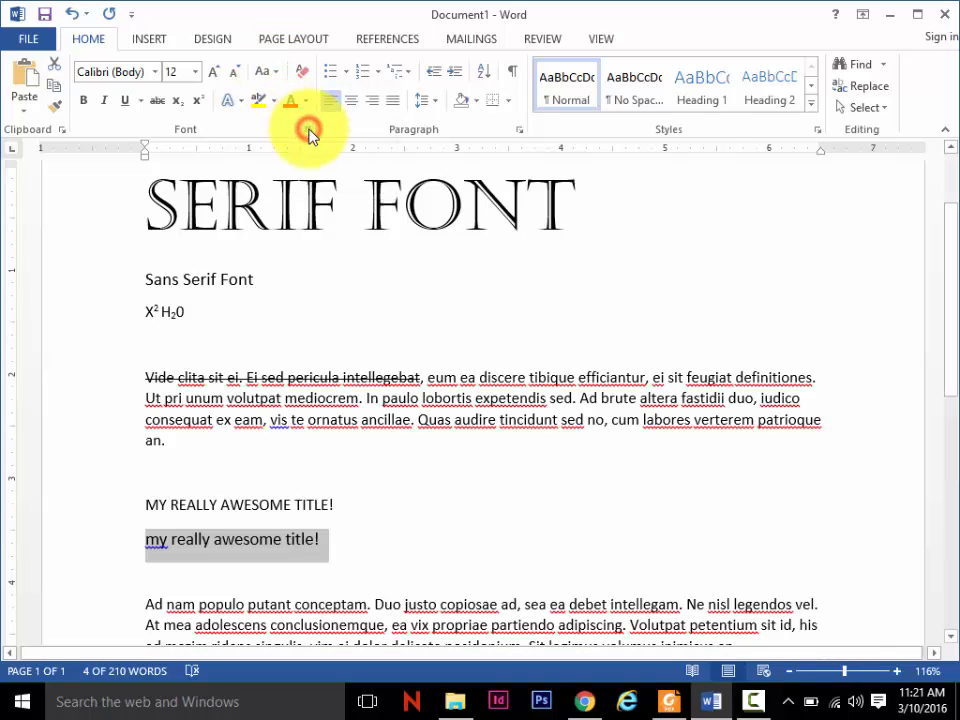
pyautogui.hotkey('ctrl', 'd')
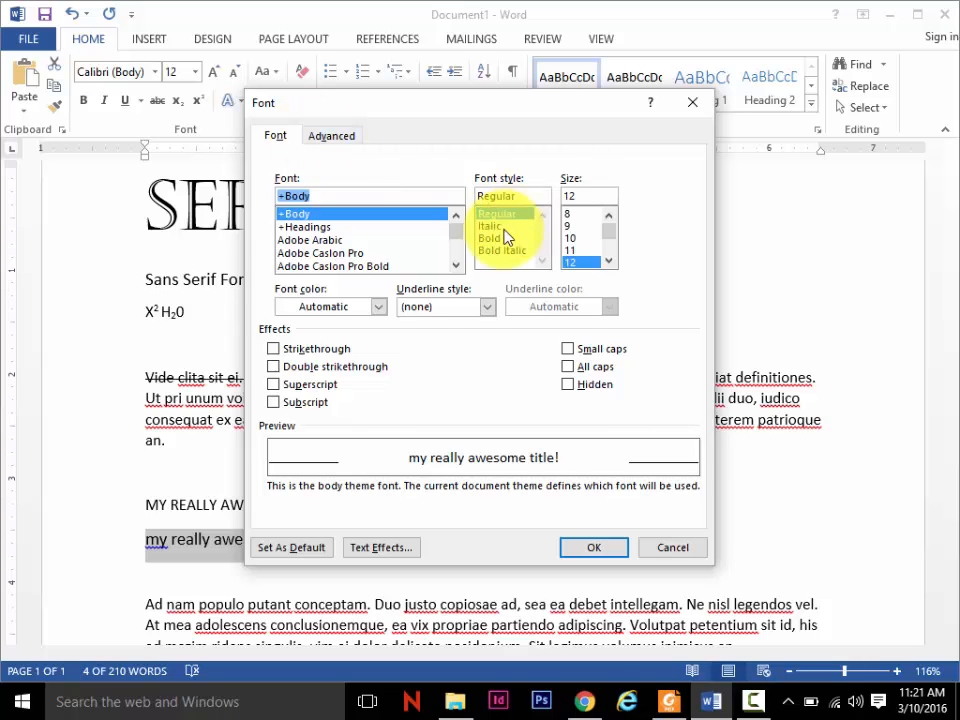
pyautogui.click(676, 548)
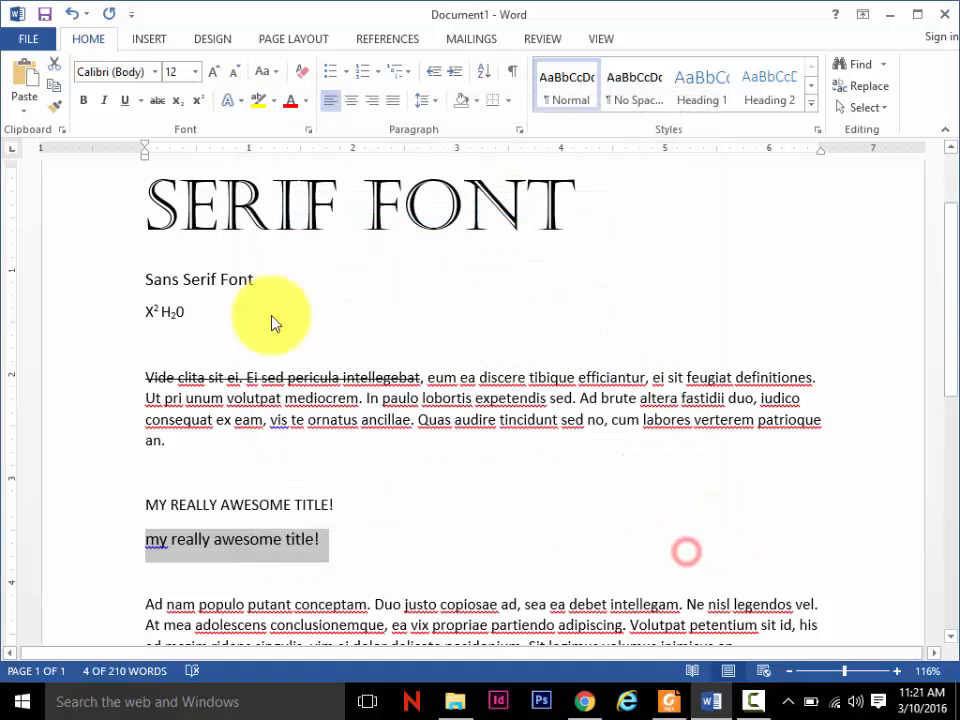
# Step: Enlarge the lowercase title line to size 36 with Increase Font Size
pyautogui.click(214, 71)
pyautogui.click(214, 71)
pyautogui.click(214, 71)
pyautogui.click(214, 71)
pyautogui.click(214, 71)
pyautogui.click(214, 71)
pyautogui.click(214, 71)
pyautogui.click(214, 71)
pyautogui.click(214, 71)
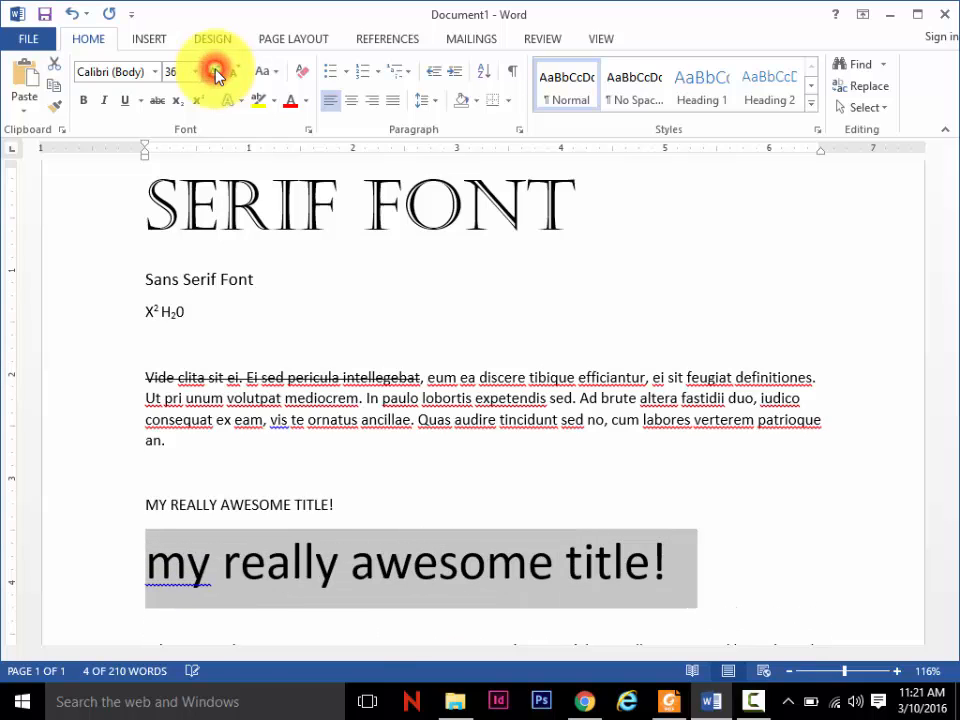
# Step: Preview Double strikethrough on the 36-point title line in the Font settings, clear it, and apply Small caps instead
pyautogui.click(310, 132)
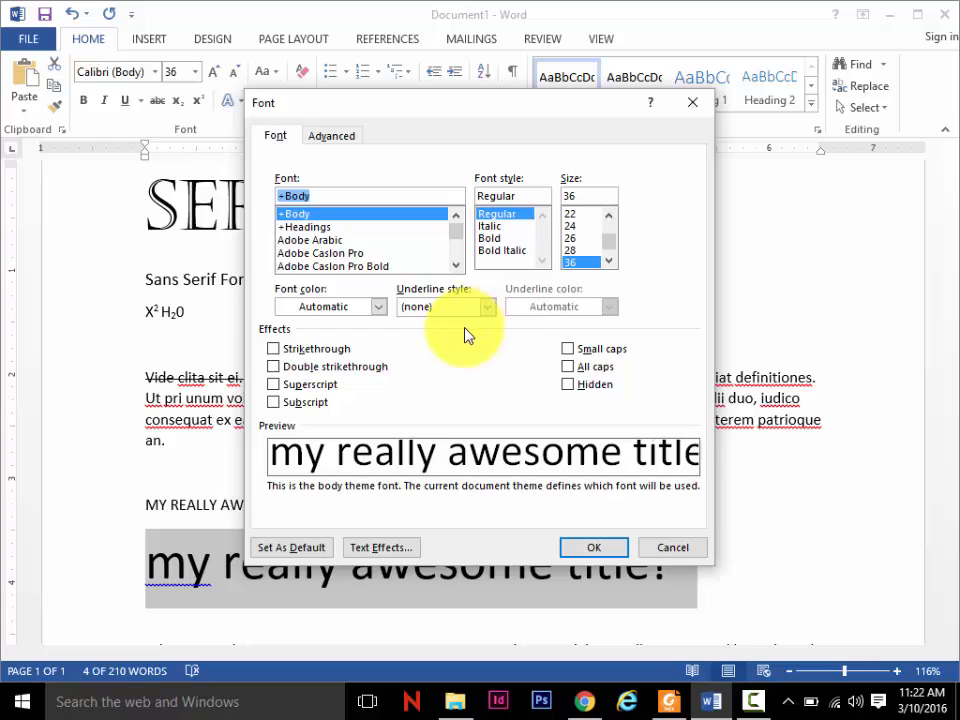
pyautogui.click(308, 366)
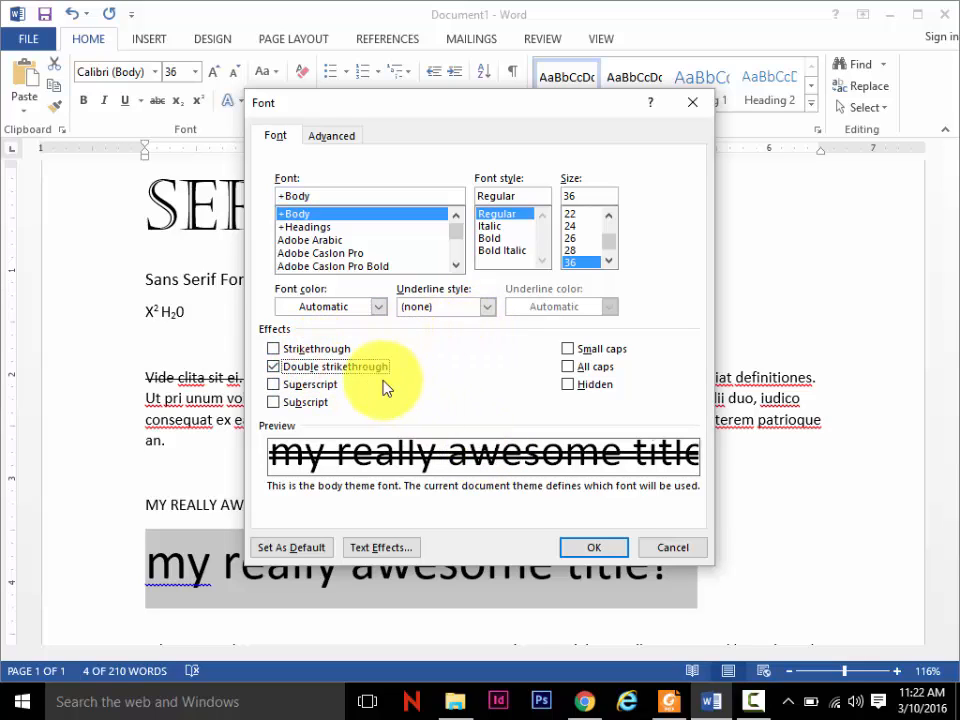
pyautogui.click(345, 366)
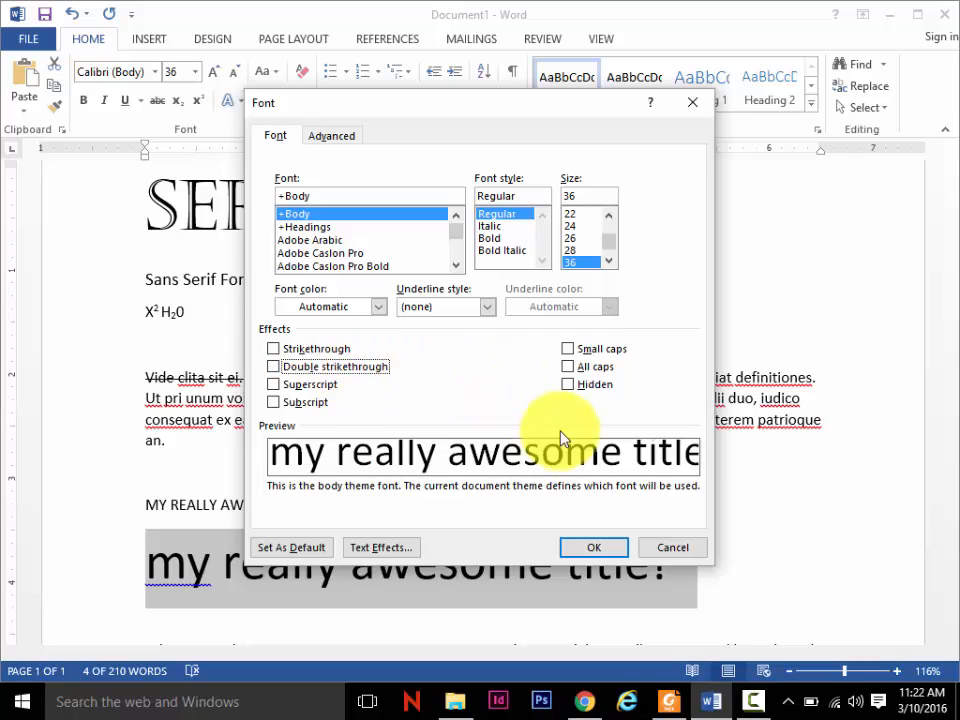
pyautogui.click(610, 351)
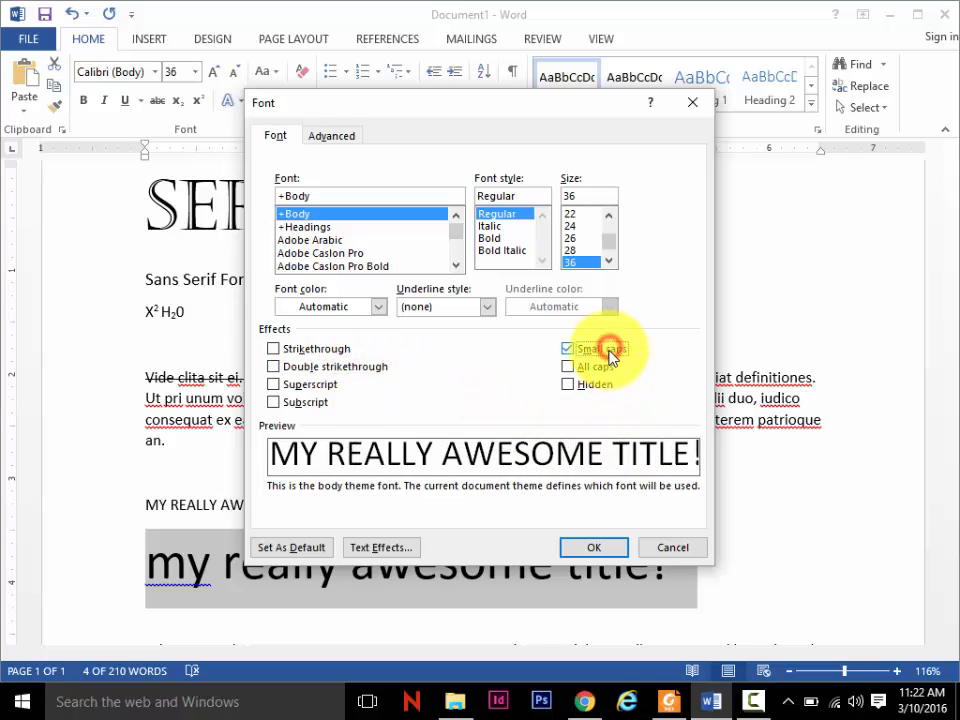
pyautogui.click(590, 548)
# Step: Change the upper "MY REALLY AWESOME TITLE!" line to Sentence case and apply the Small caps font effect to it
pyautogui.moveTo(360, 504); pyautogui.dragTo(152, 518)
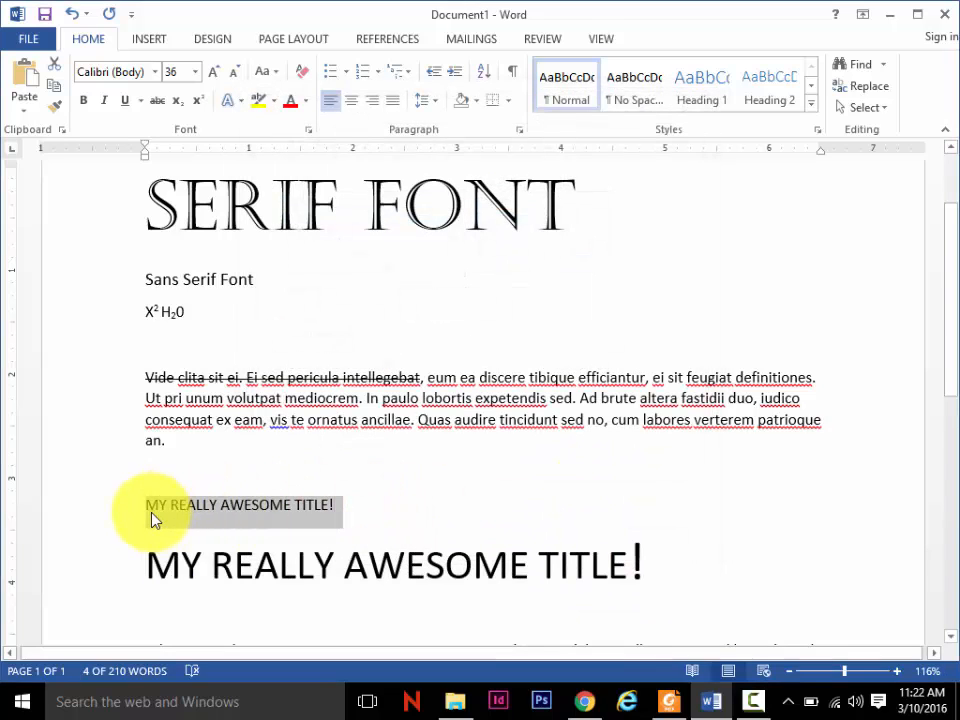
pyautogui.click(270, 75)
pyautogui.click(324, 98)
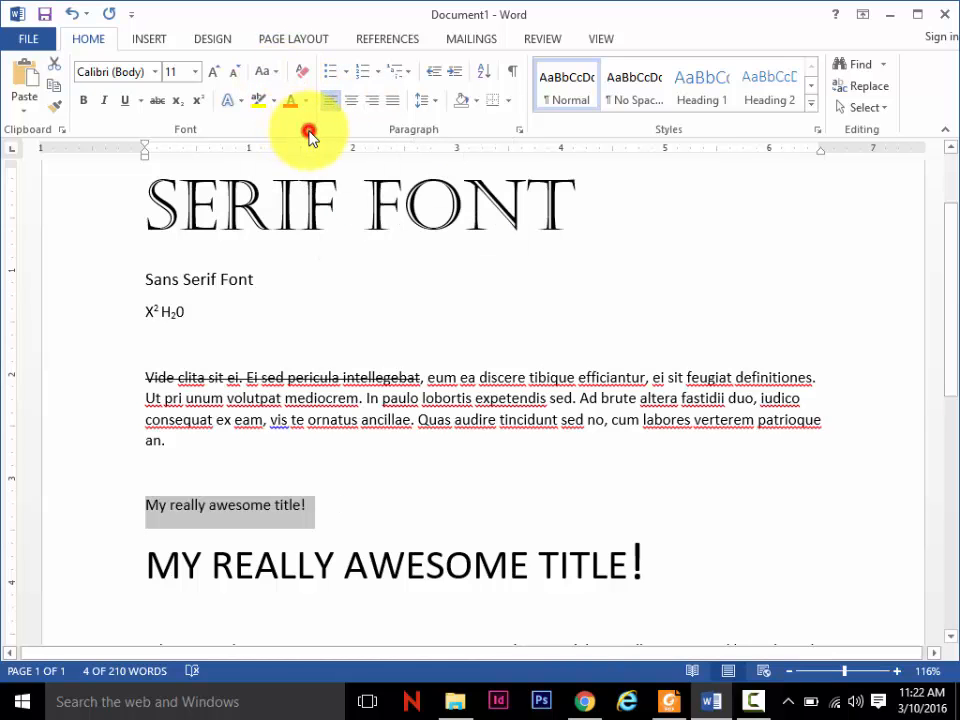
pyautogui.hotkey('ctrl', 'd')
pyautogui.click(602, 349)
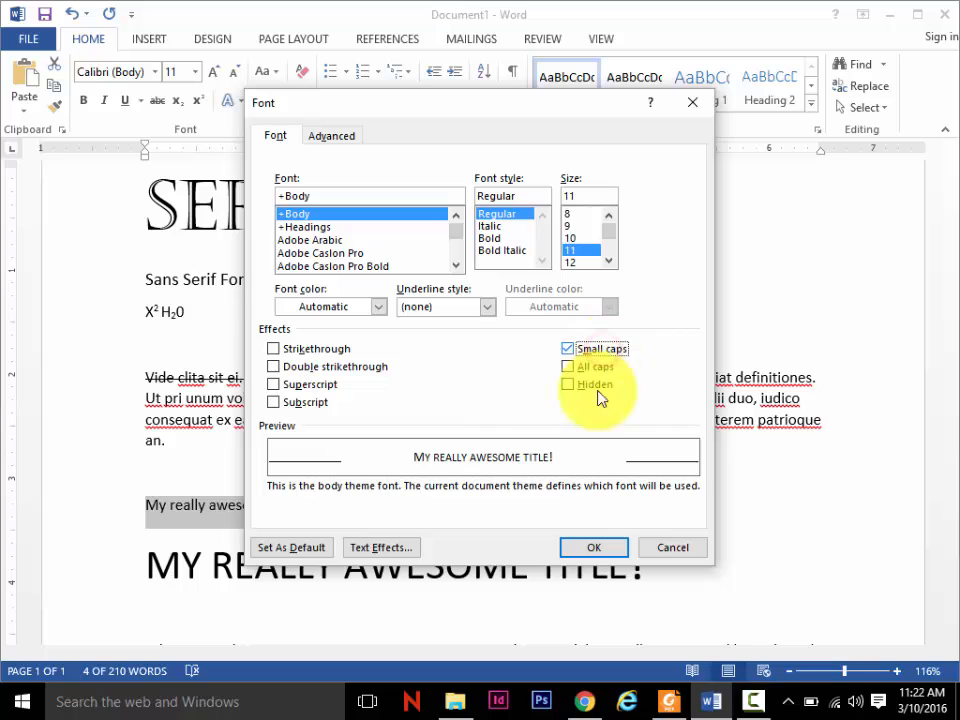
pyautogui.click(594, 548)
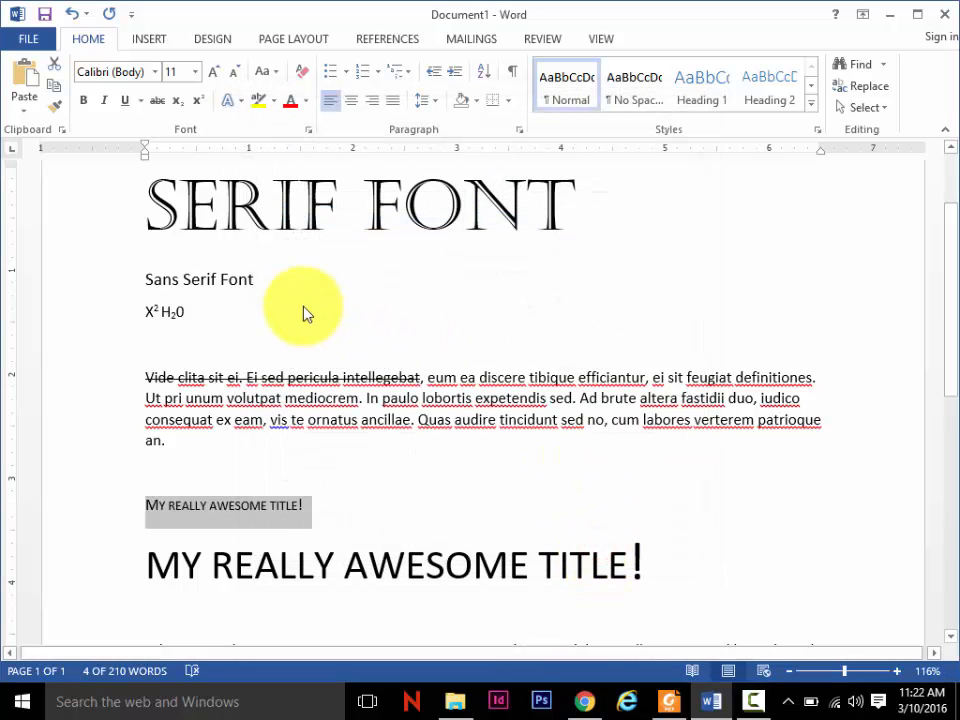
# Step: Enlarge the upper small-caps title line to size 48 with Increase Font Size
pyautogui.click(211, 73)
pyautogui.click(211, 73)
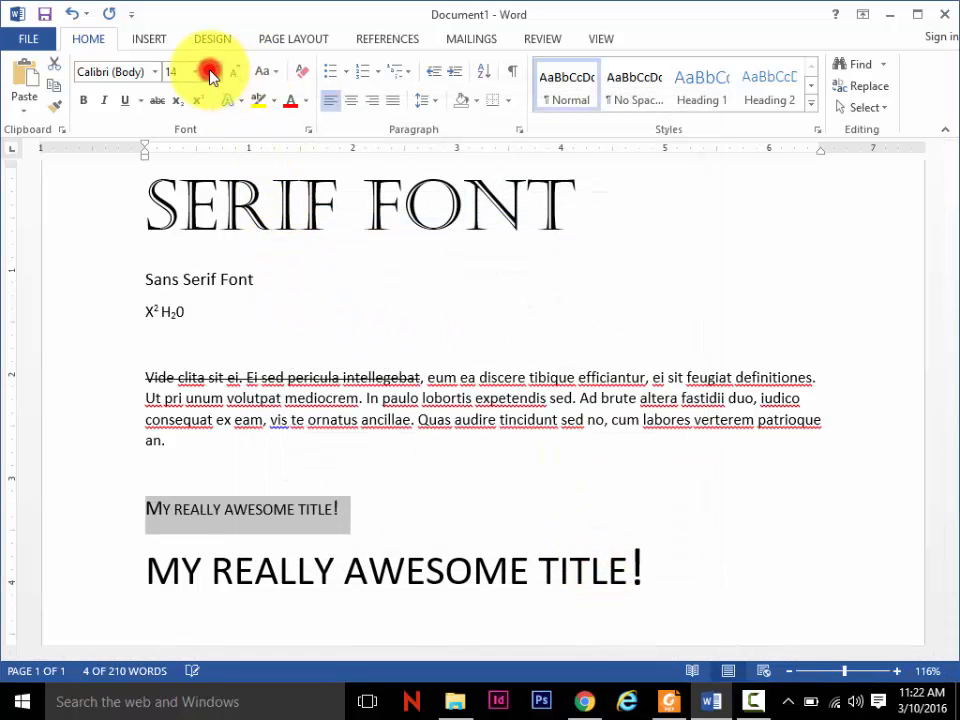
pyautogui.click(211, 73)
pyautogui.click(211, 73)
pyautogui.click(211, 73)
pyautogui.click(211, 73)
pyautogui.click(211, 73)
pyautogui.click(211, 73)
pyautogui.click(210, 73)
pyautogui.click(210, 73)
pyautogui.click(210, 73)
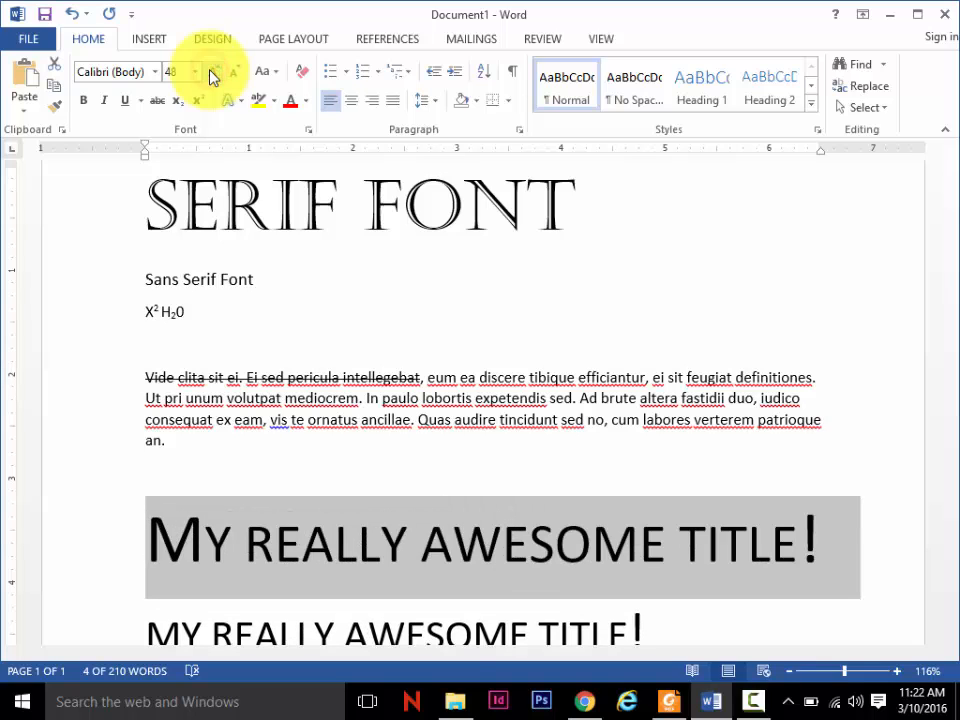
# Step: Replace the first letters of "really" and "awesome" in the 48-point title with capital R and A
pyautogui.click(275, 553)
pyautogui.press('BackSpace')
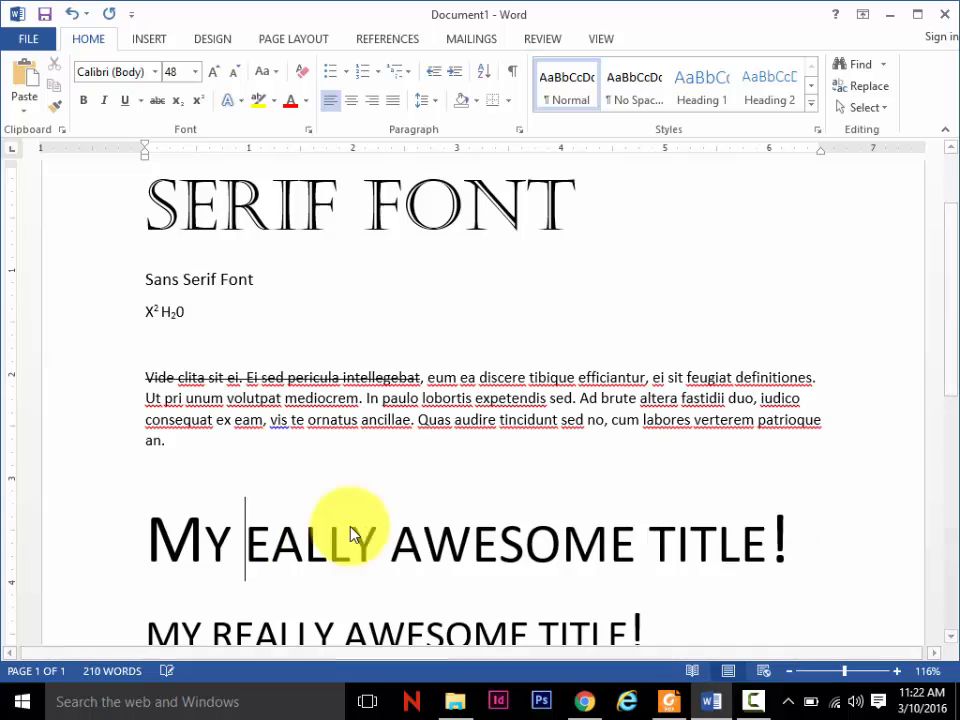
pyautogui.write('R')
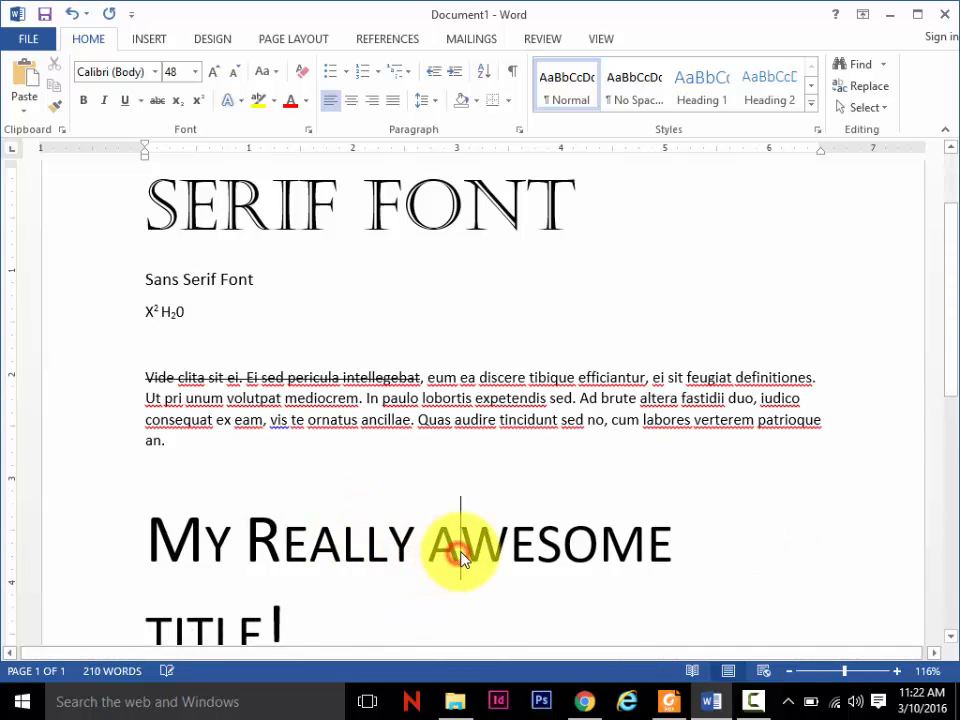
pyautogui.press('BackSpace')
pyautogui.write('A')
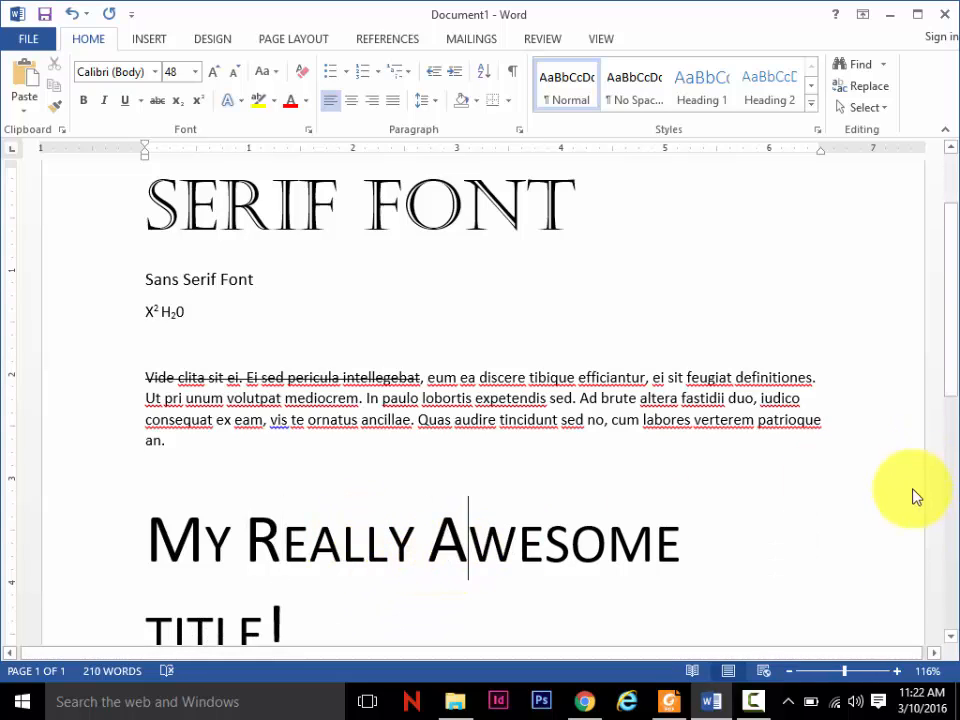
# Step: Move the 36-point small-caps title line above the 48-point "My Really Awesome title!" line
pyautogui.moveTo(951, 285); pyautogui.dragTo(953, 351)
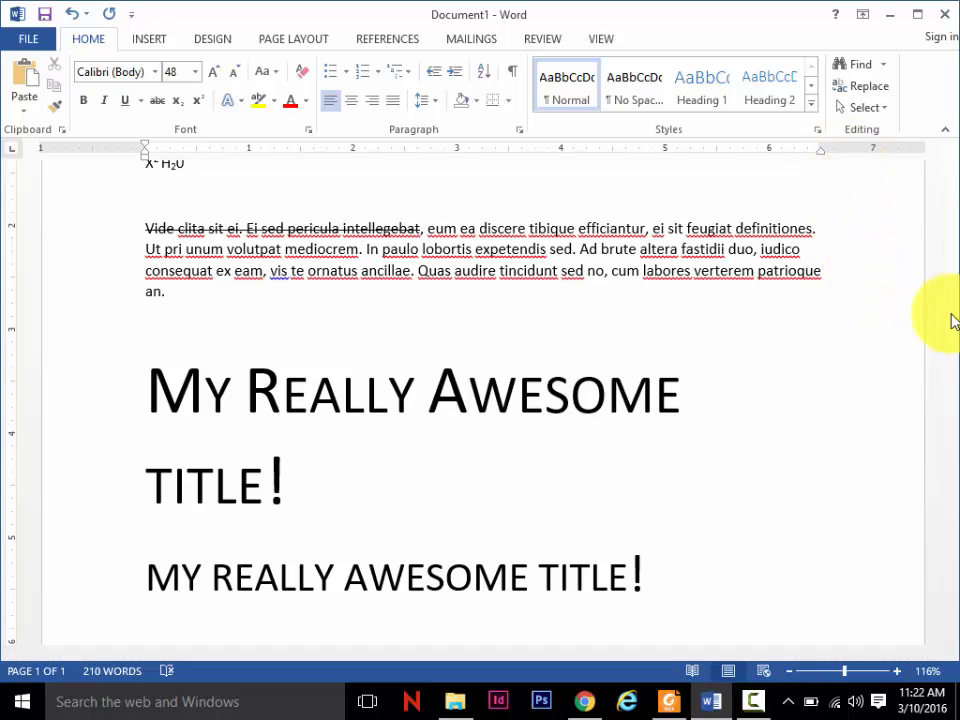
pyautogui.moveTo(952, 322); pyautogui.dragTo(949, 408)
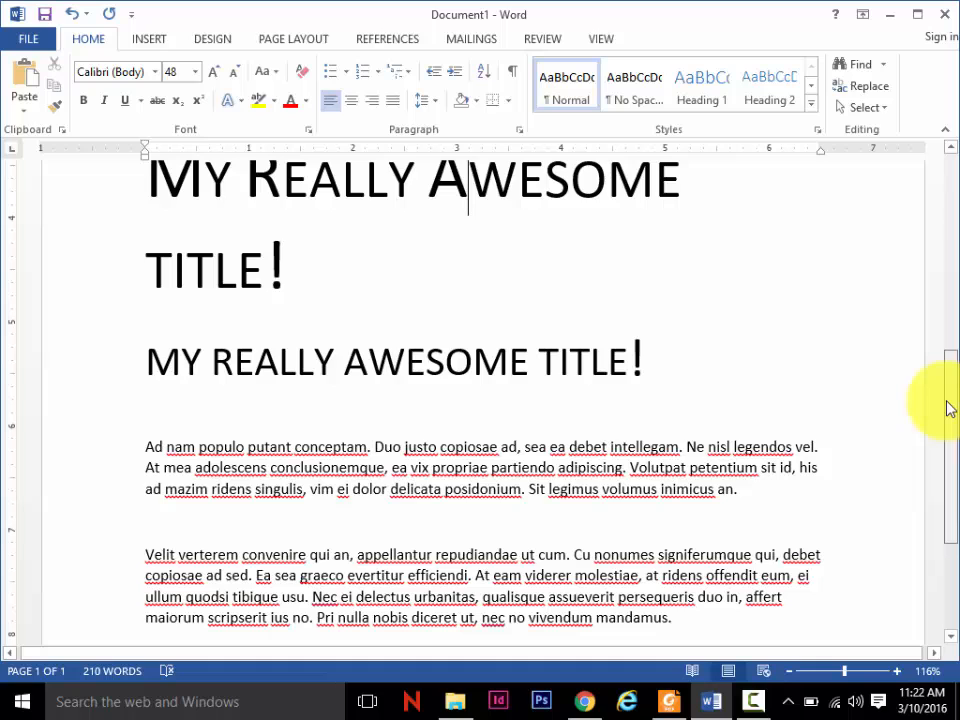
pyautogui.moveTo(949, 408); pyautogui.dragTo(943, 398)
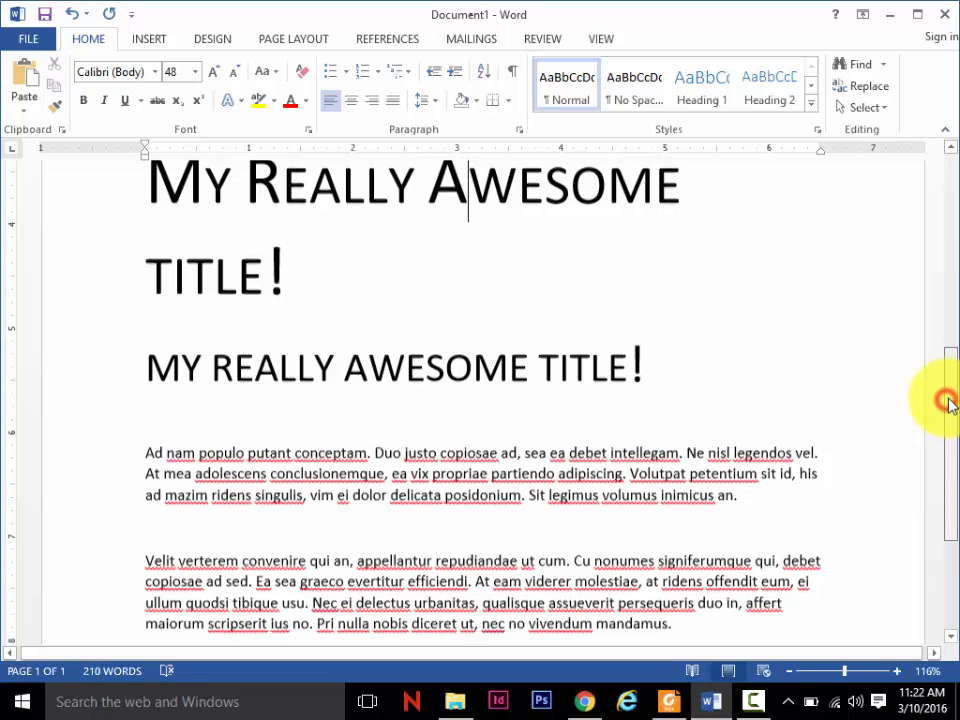
pyautogui.moveTo(656, 358)
pyautogui.mouseDown()
pyautogui.moveTo(148, 375)
pyautogui.moveTo(403, 390)
pyautogui.moveTo(439, 178)
pyautogui.moveTo(474, 154)
pyautogui.moveTo(434, 185)
pyautogui.moveTo(448, 360)
pyautogui.moveTo(538, 440)
pyautogui.moveTo(726, 471)
pyautogui.moveTo(698, 492)
pyautogui.moveTo(156, 439)
pyautogui.moveTo(146, 467)
pyautogui.mouseUp()
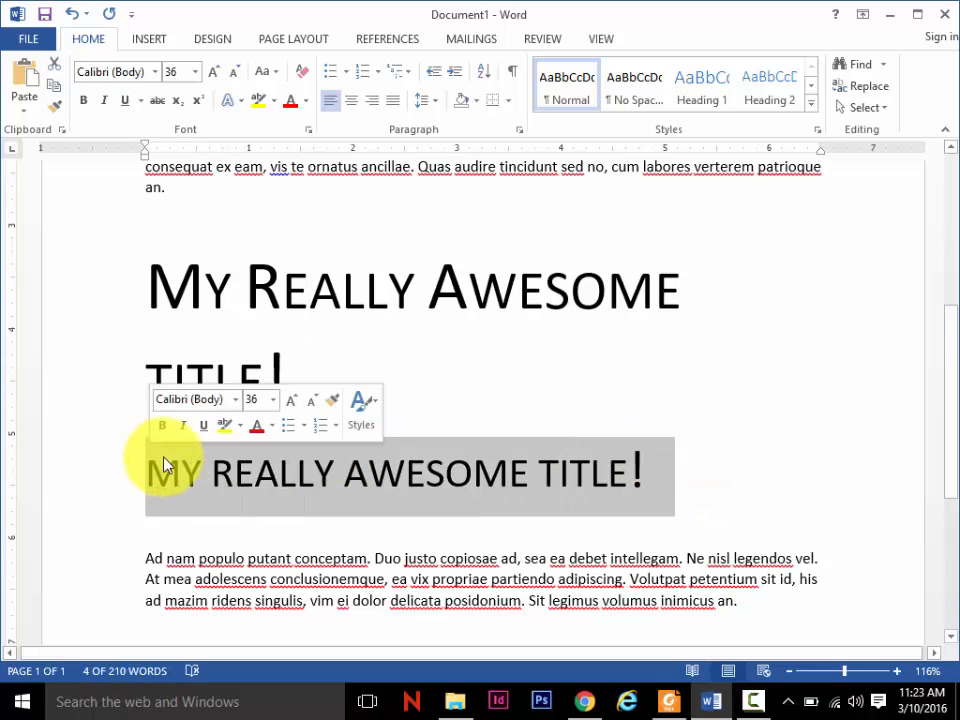
pyautogui.moveTo(356, 484); pyautogui.dragTo(157, 258)
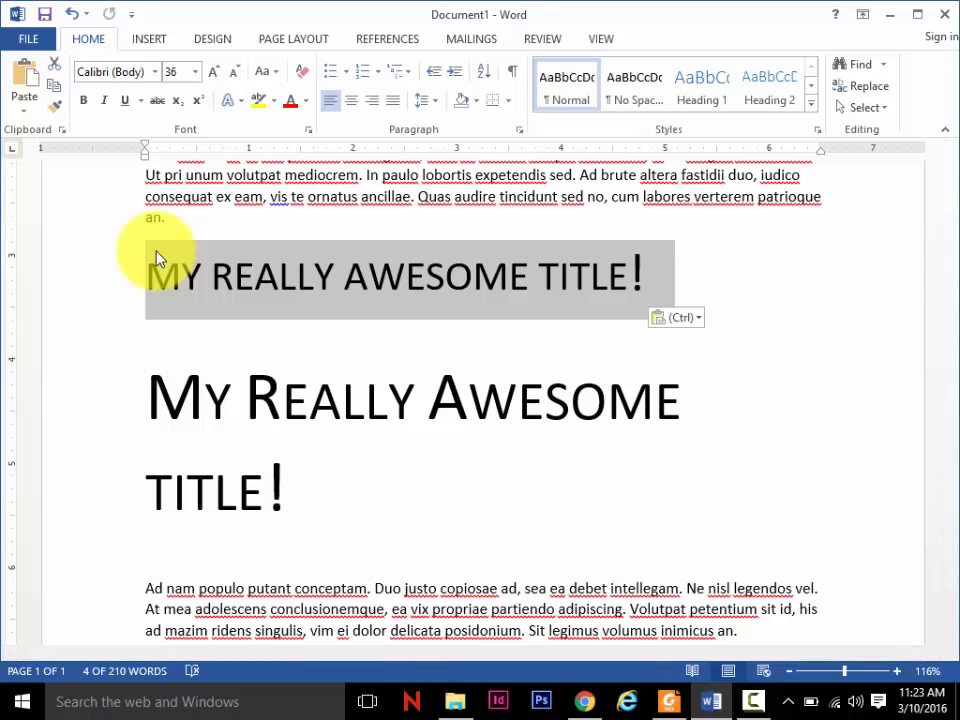
# Step: Underline the 36-point small-caps title line in the blue theme color
pyautogui.click(144, 101)
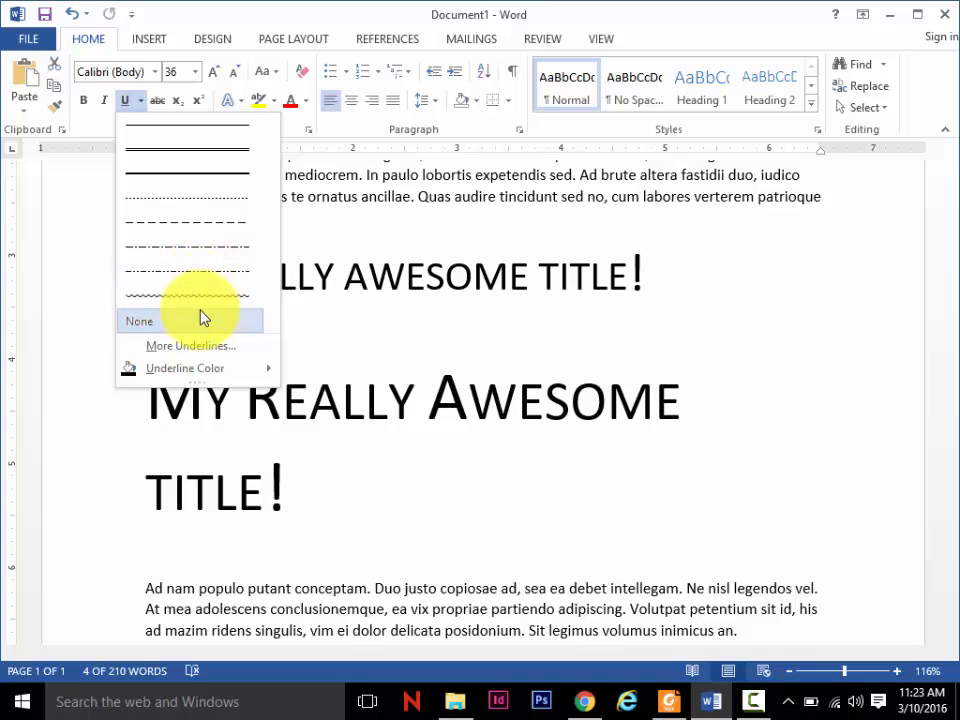
pyautogui.click(265, 370)
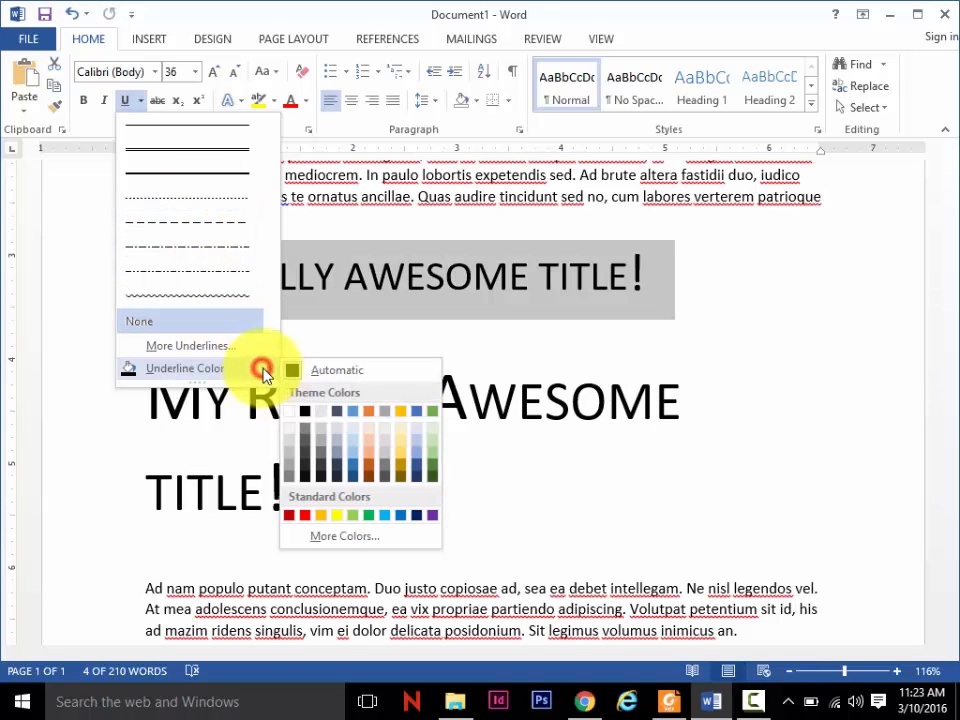
pyautogui.click(352, 413)
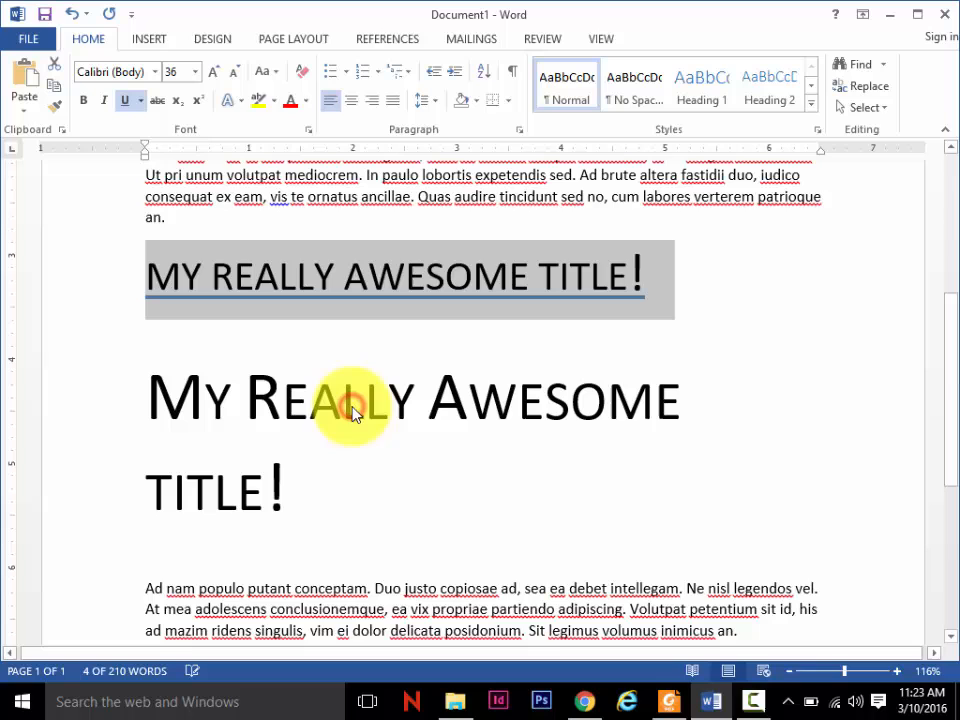
# Step: Set the underline style of the 36-point title line to a double wavy line in the Font dialog
pyautogui.click(141, 101)
pyautogui.click(165, 350)
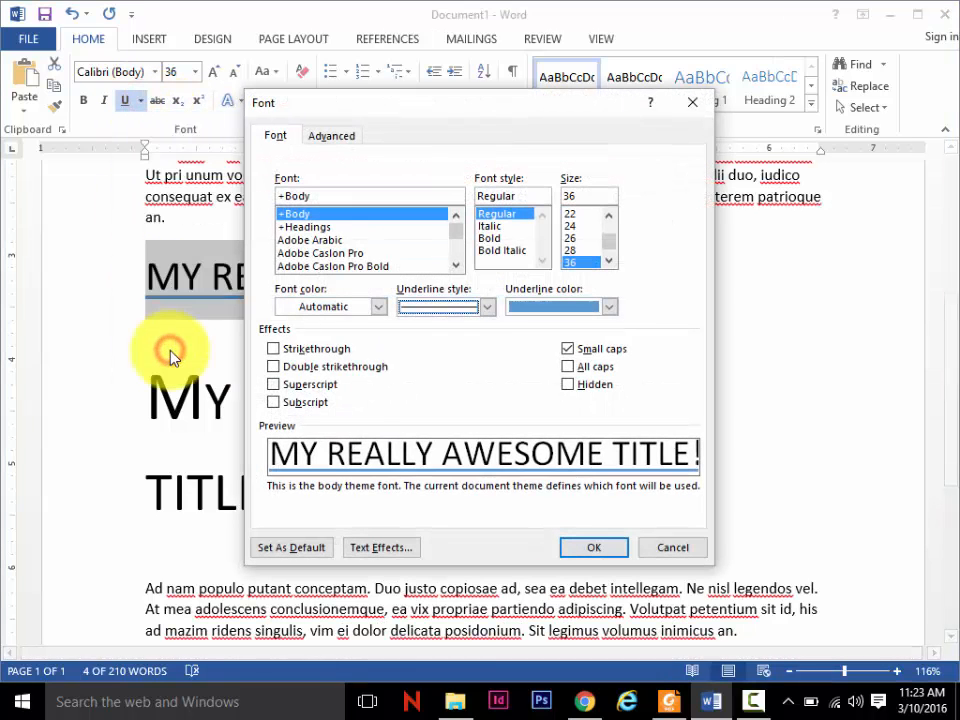
pyautogui.click(487, 307)
pyautogui.moveTo(493, 358); pyautogui.dragTo(491, 421)
pyautogui.click(462, 424)
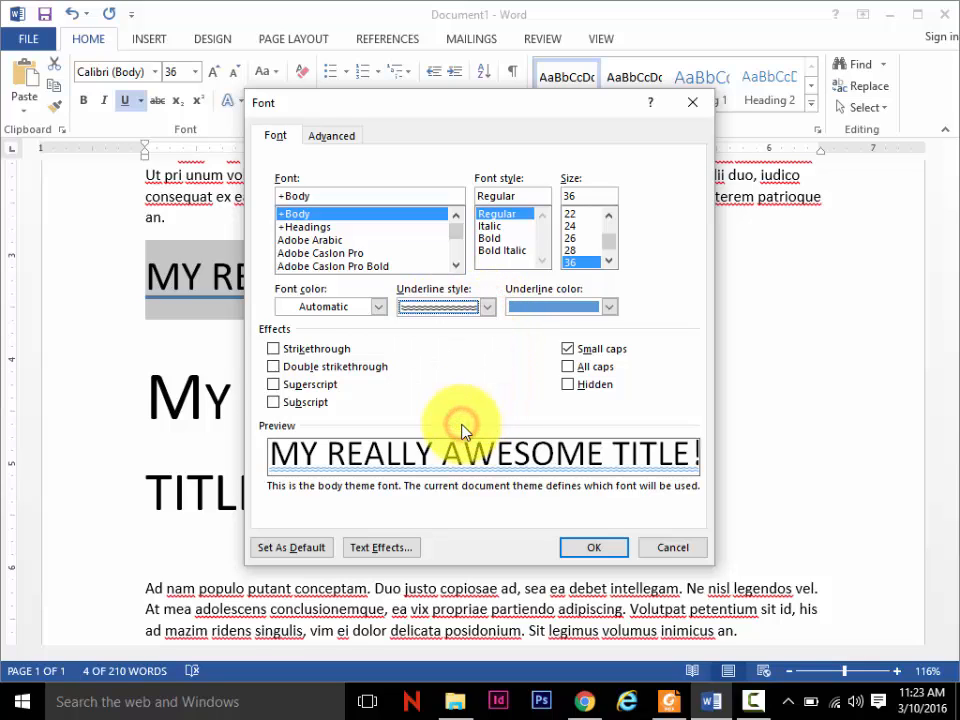
pyautogui.click(592, 546)
pyautogui.click(811, 386)
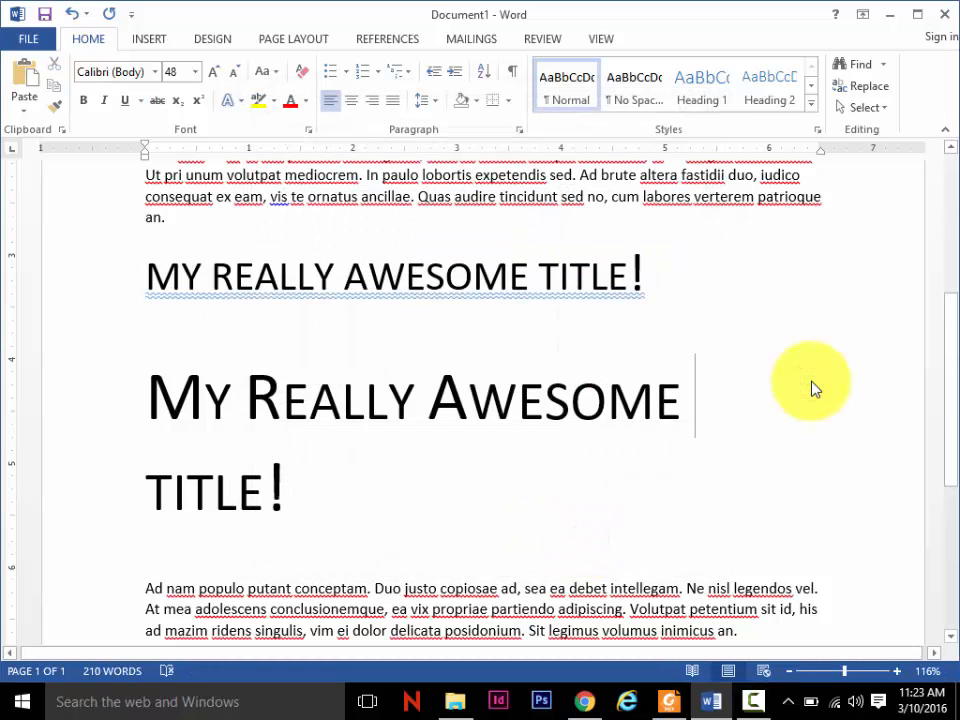
# Step: Glance at the textbook in Foxit Reader, return to Word and apply the blue gradient text effect with reflection to the 48-point title
pyautogui.click(671, 704)
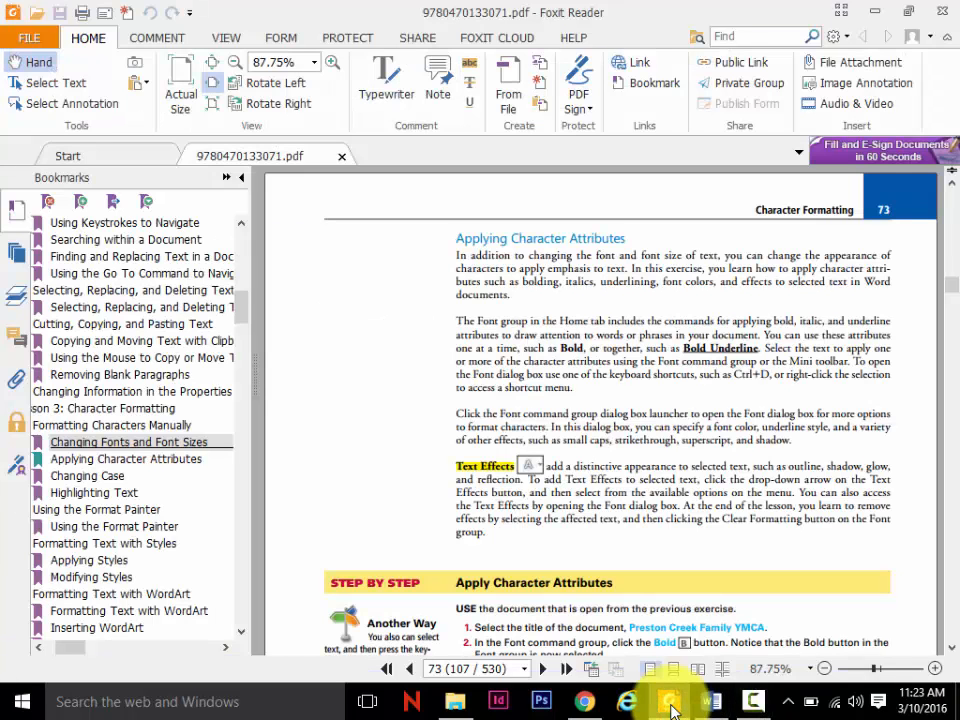
pyautogui.click(709, 703)
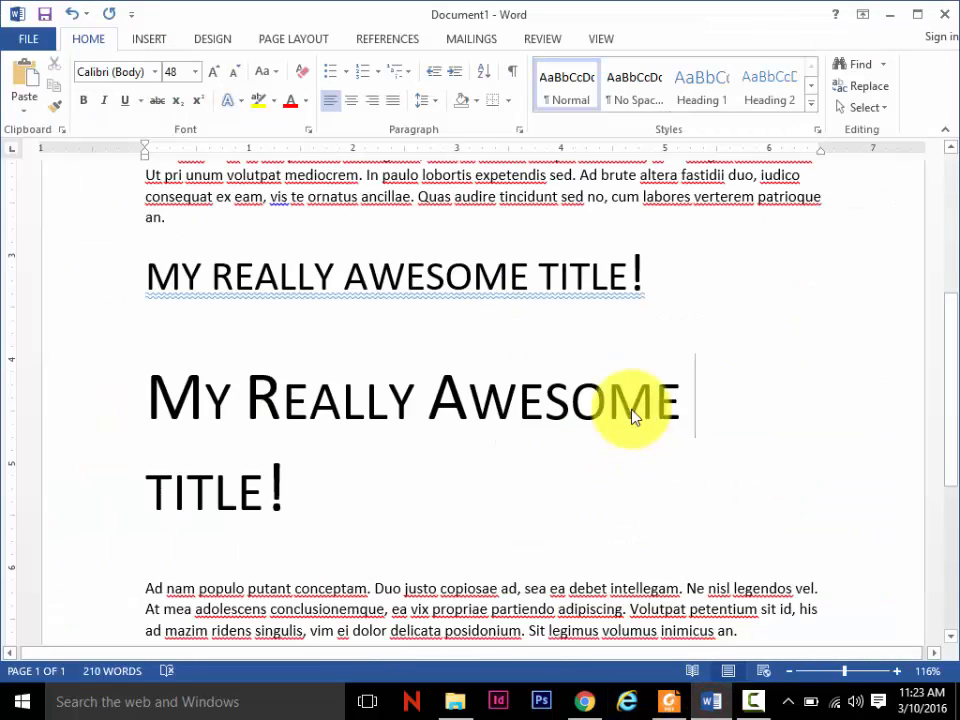
pyautogui.moveTo(305, 488); pyautogui.dragTo(118, 392)
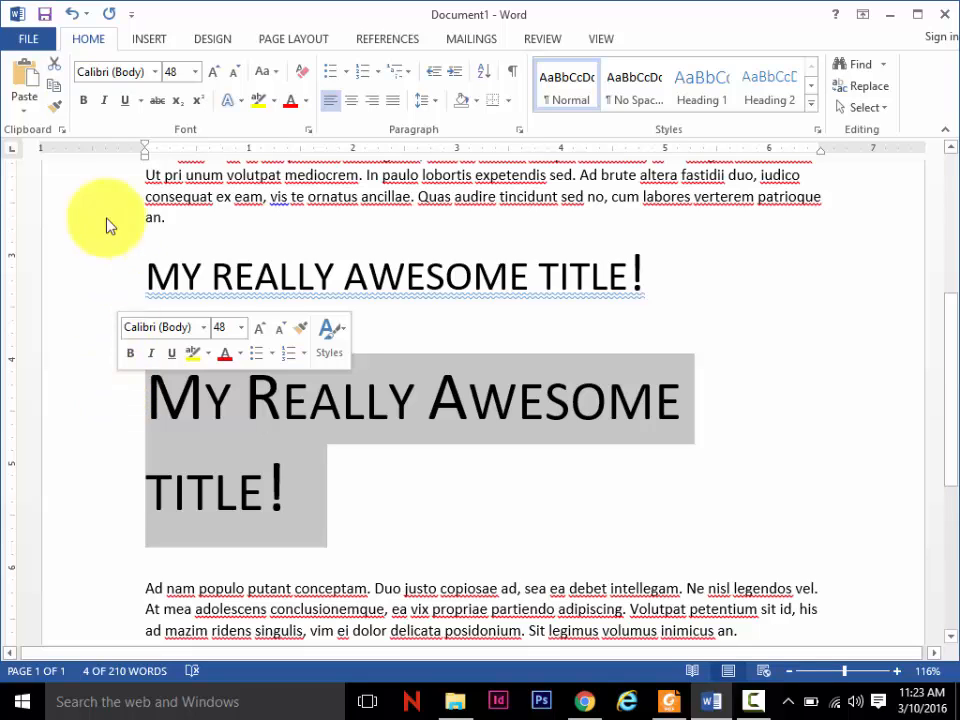
pyautogui.click(232, 101)
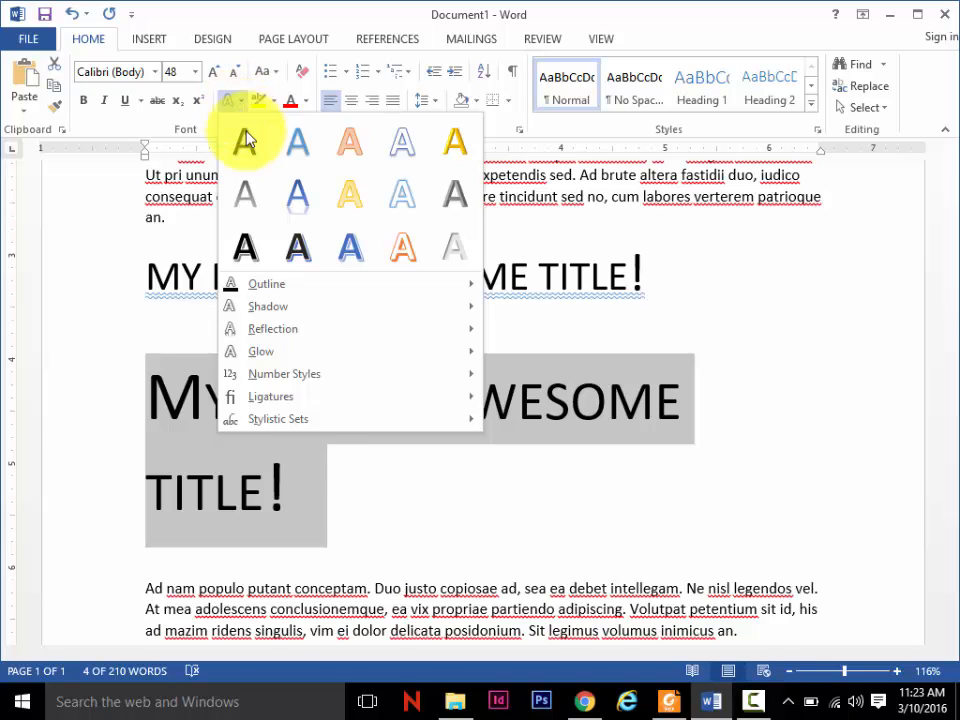
pyautogui.click(297, 196)
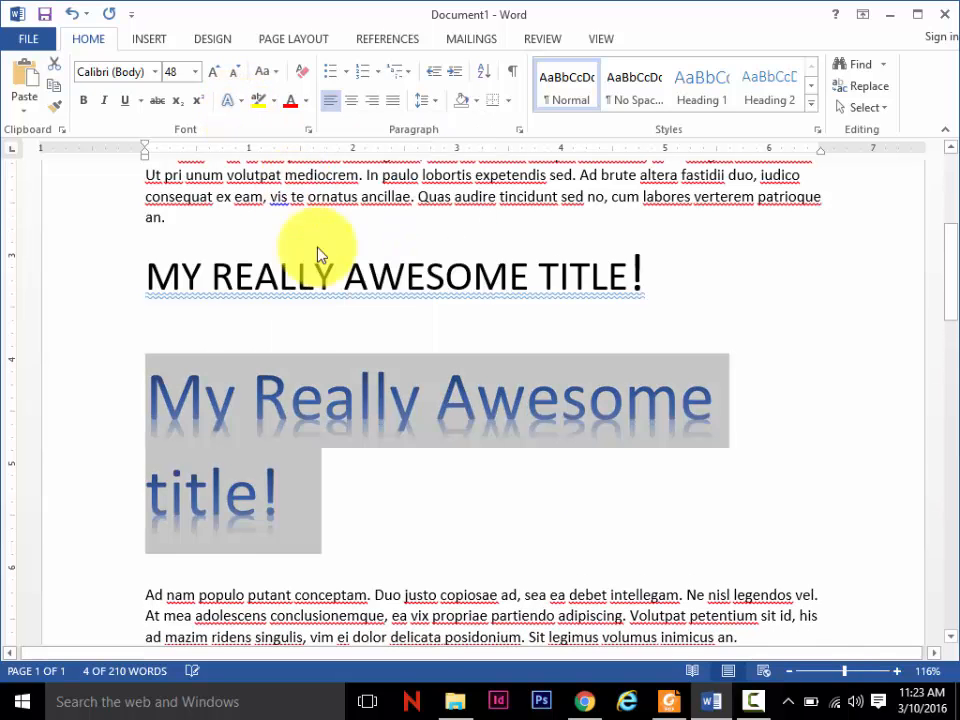
pyautogui.click(461, 496)
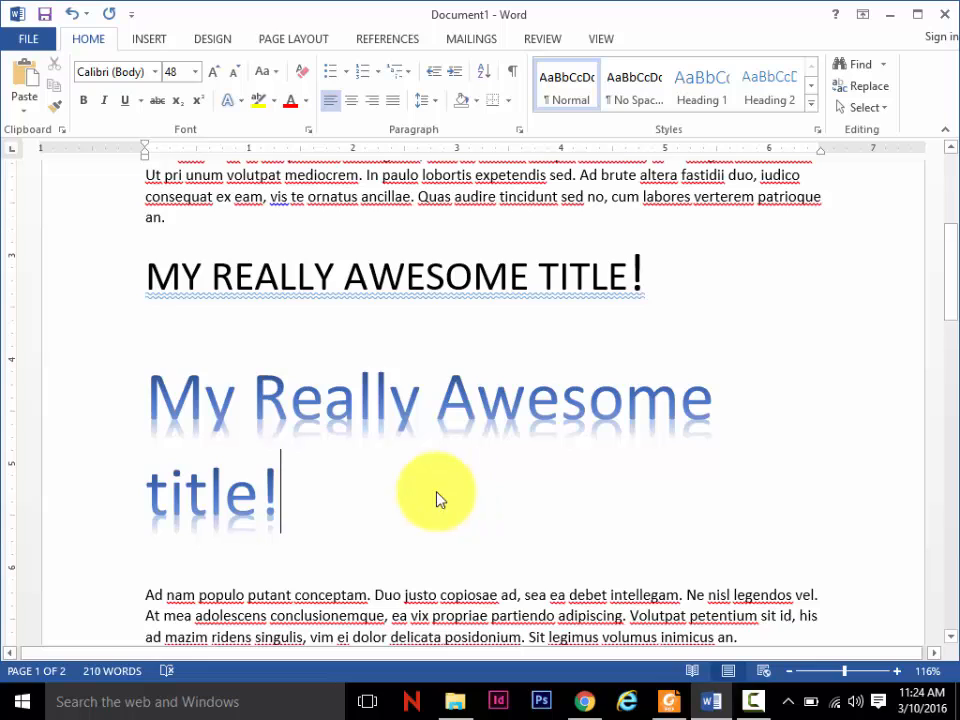
# Step: Apply the second variation in the first row of Reflection Variations to the blue 48-point title
pyautogui.moveTo(317, 489); pyautogui.dragTo(143, 390)
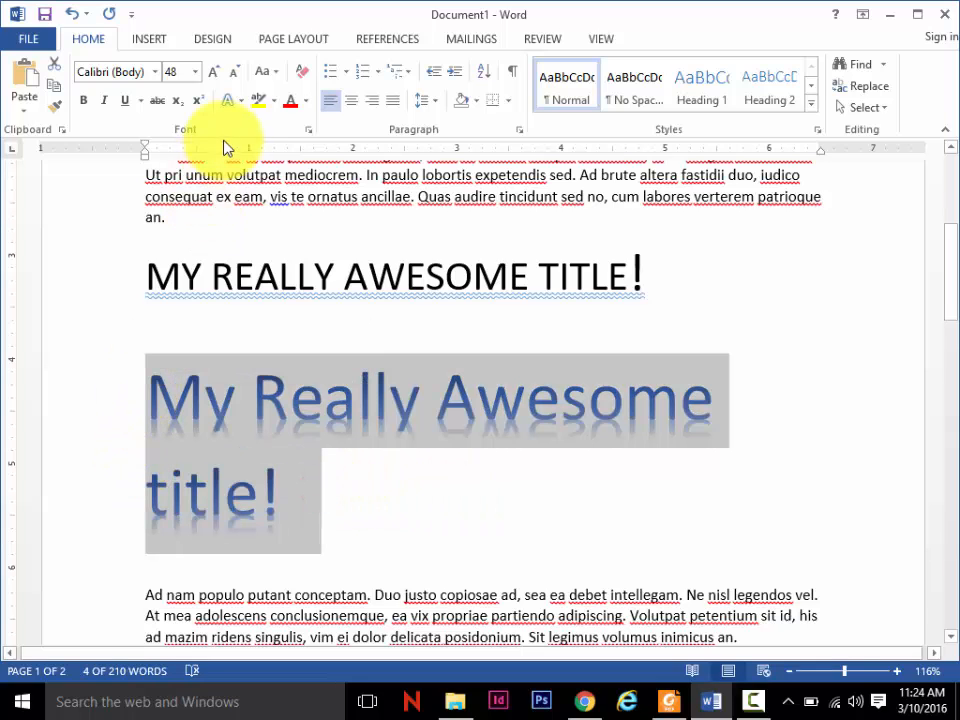
pyautogui.click(238, 100)
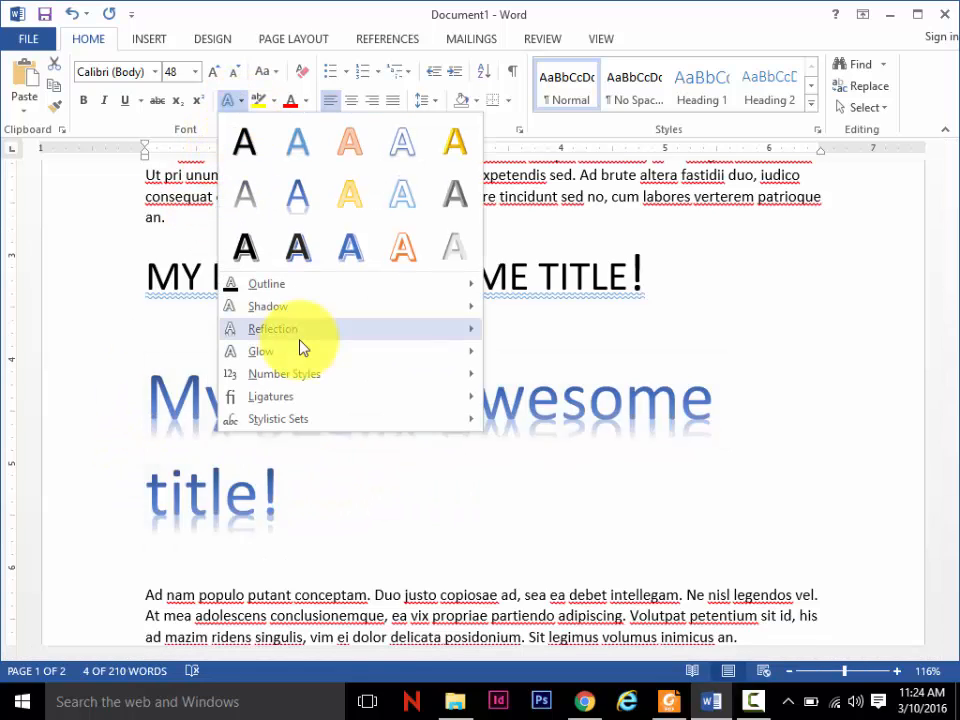
pyautogui.moveTo(306, 337)
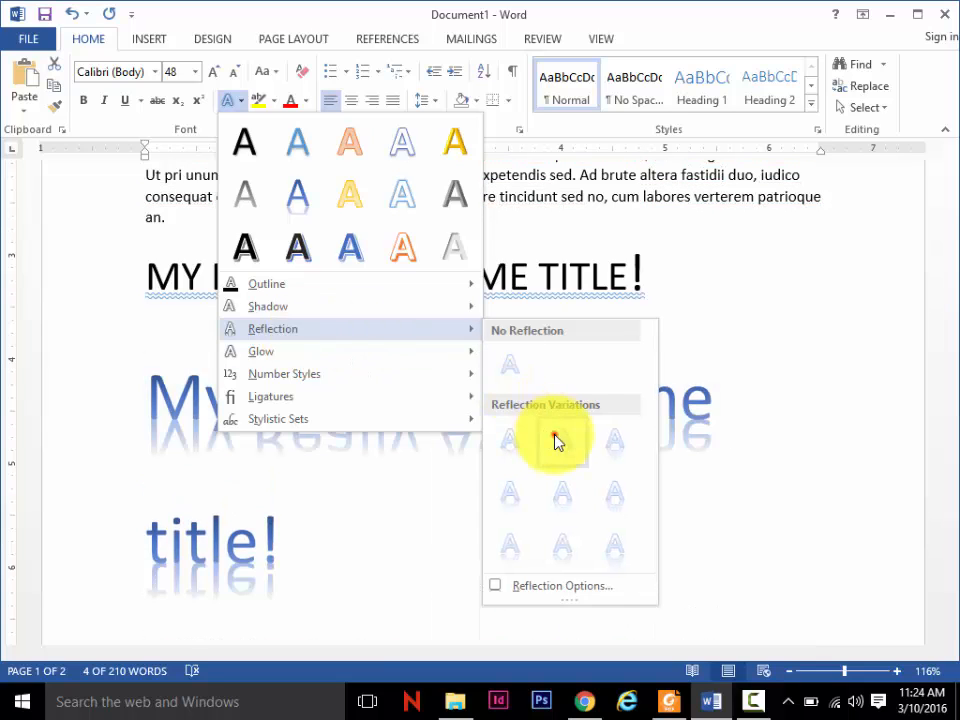
pyautogui.click(553, 439)
pyautogui.click(408, 541)
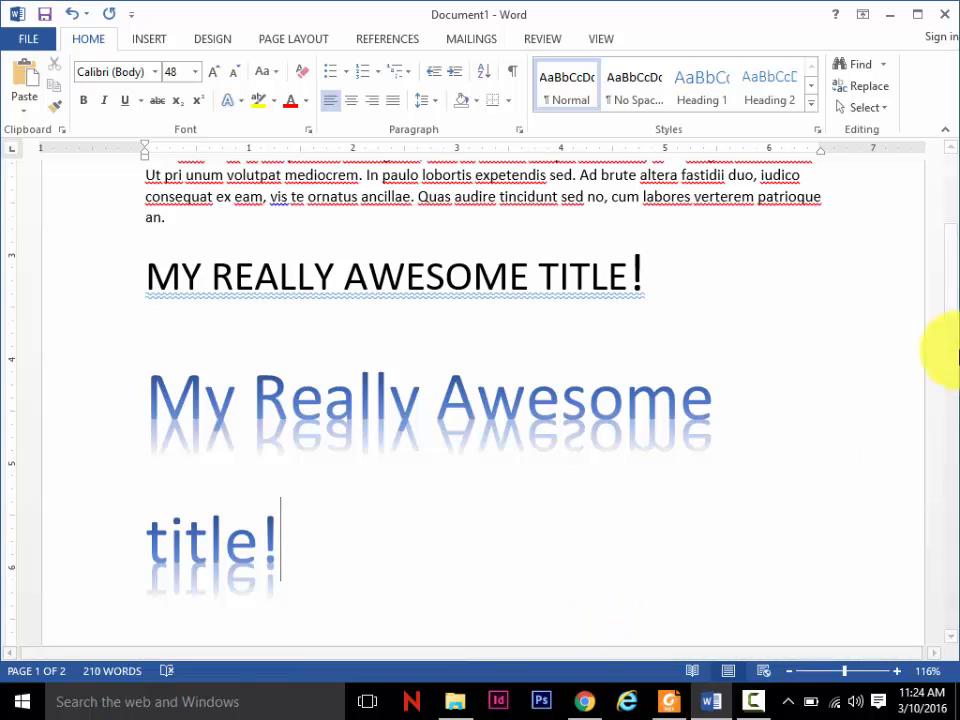
# Step: Change the 48-point title to the gold outlined text effect preset and open the Shadow variations for it
pyautogui.moveTo(951, 298); pyautogui.dragTo(954, 306)
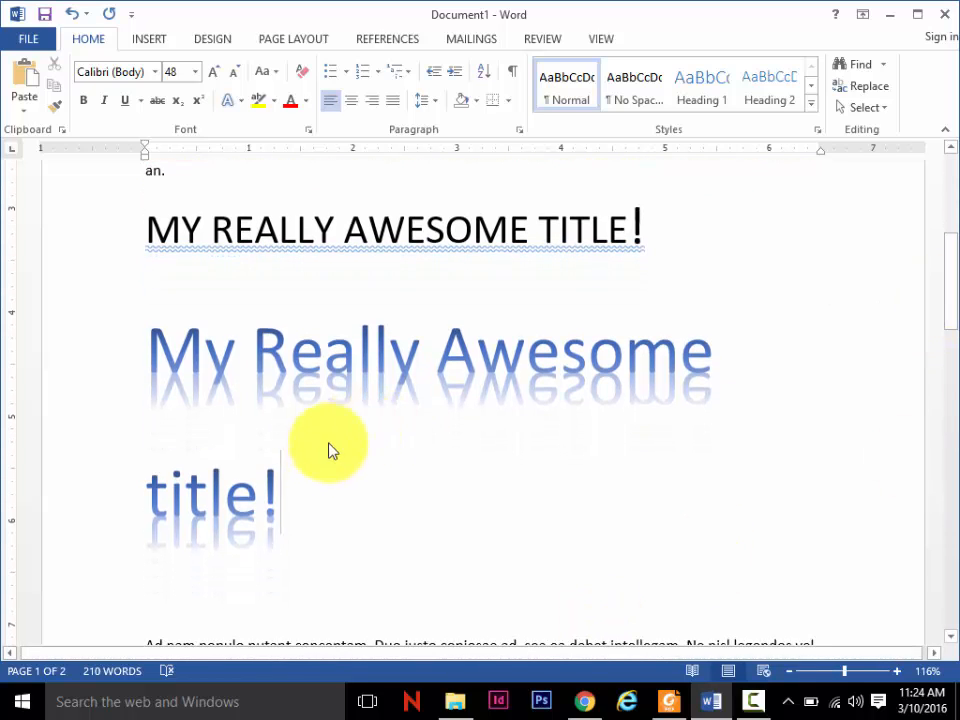
pyautogui.moveTo(323, 505); pyautogui.dragTo(103, 387)
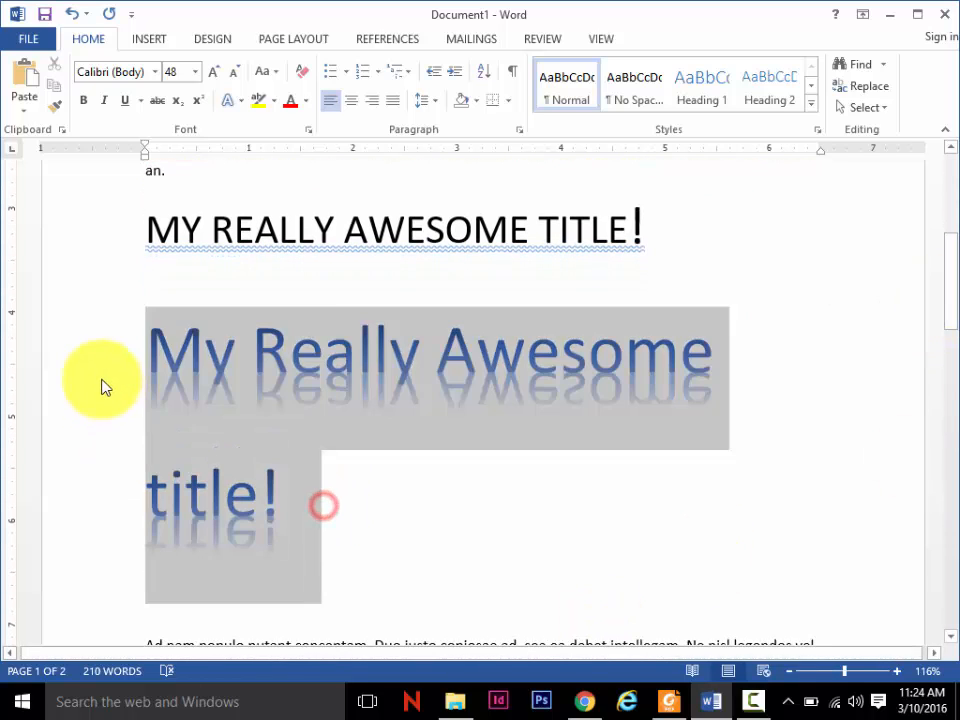
pyautogui.click(242, 100)
pyautogui.click(345, 192)
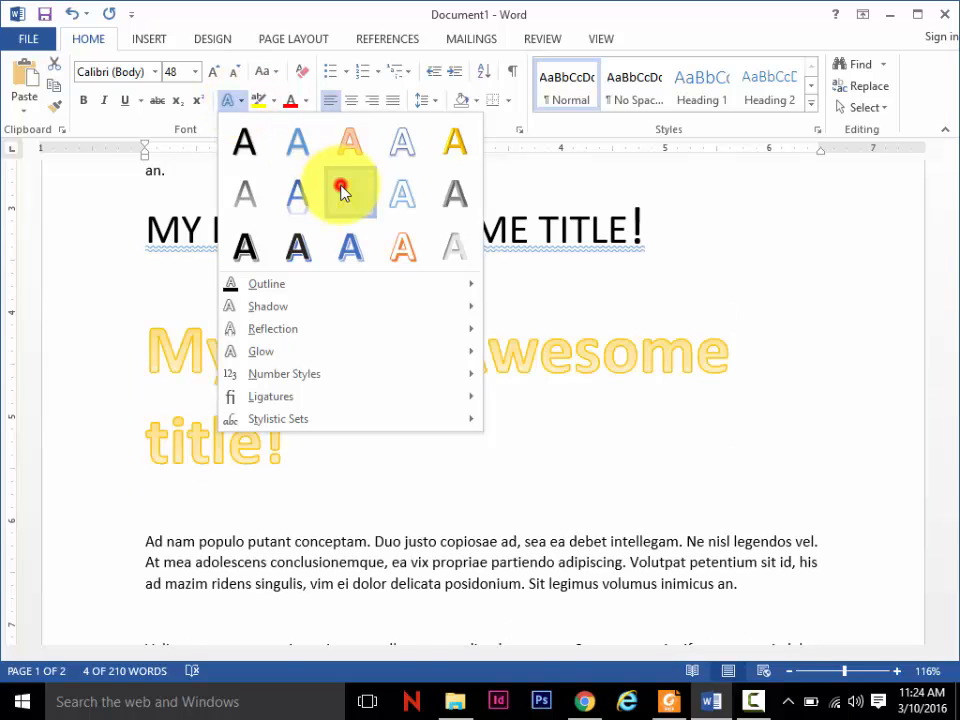
pyautogui.click(242, 100)
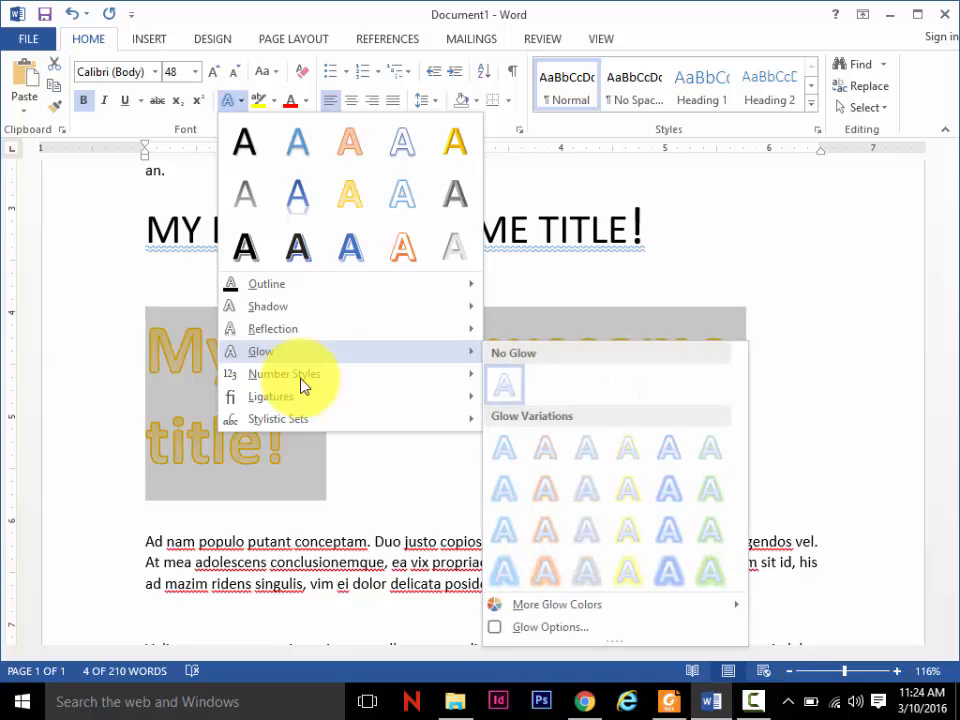
pyautogui.moveTo(326, 310)
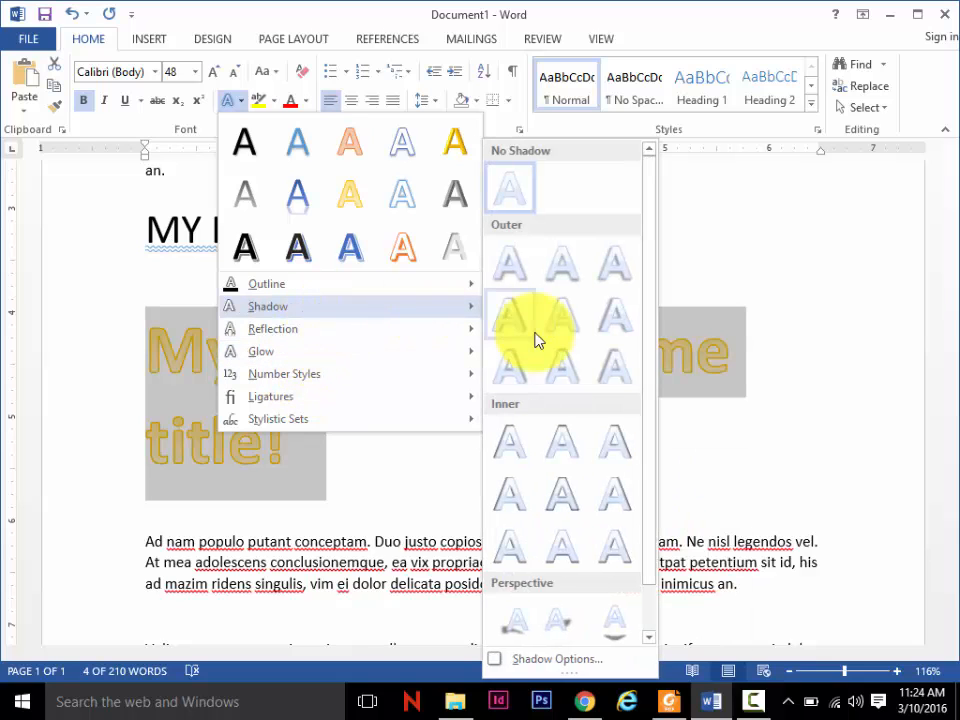
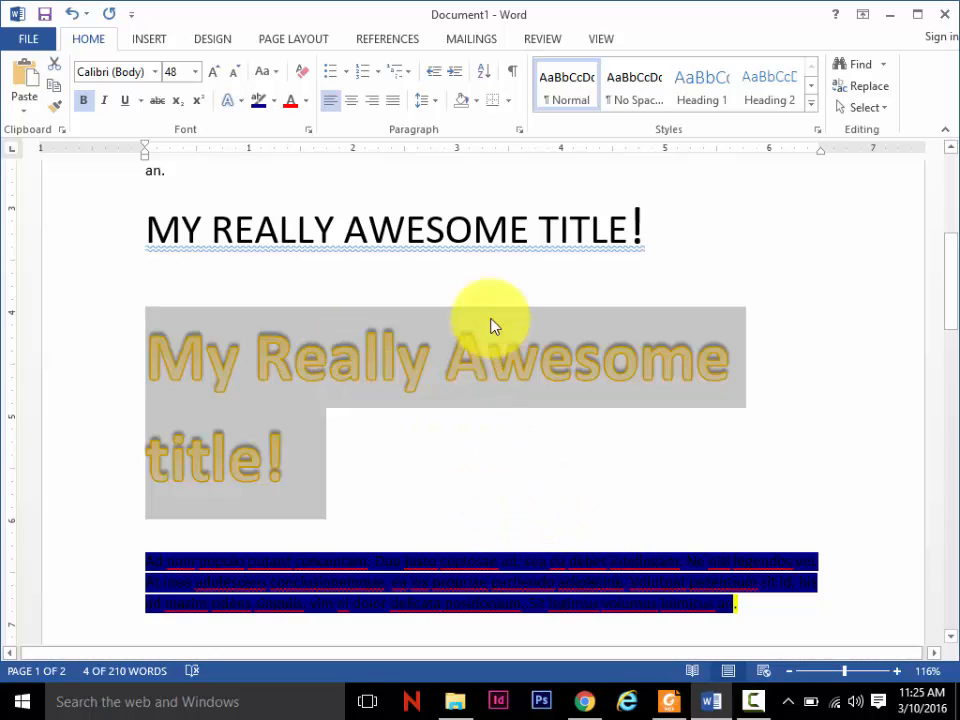
# Step: Copy the gold title's formatting onto the wavy-underlined title line above it with Format Painter
pyautogui.click(56, 106)
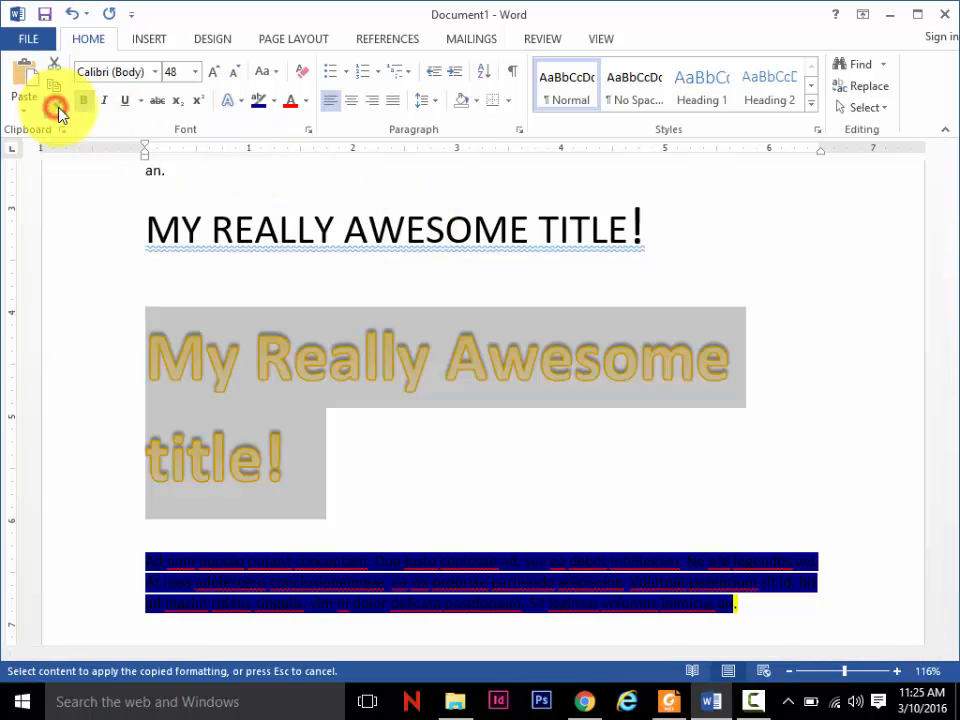
pyautogui.moveTo(646, 226); pyautogui.dragTo(162, 222)
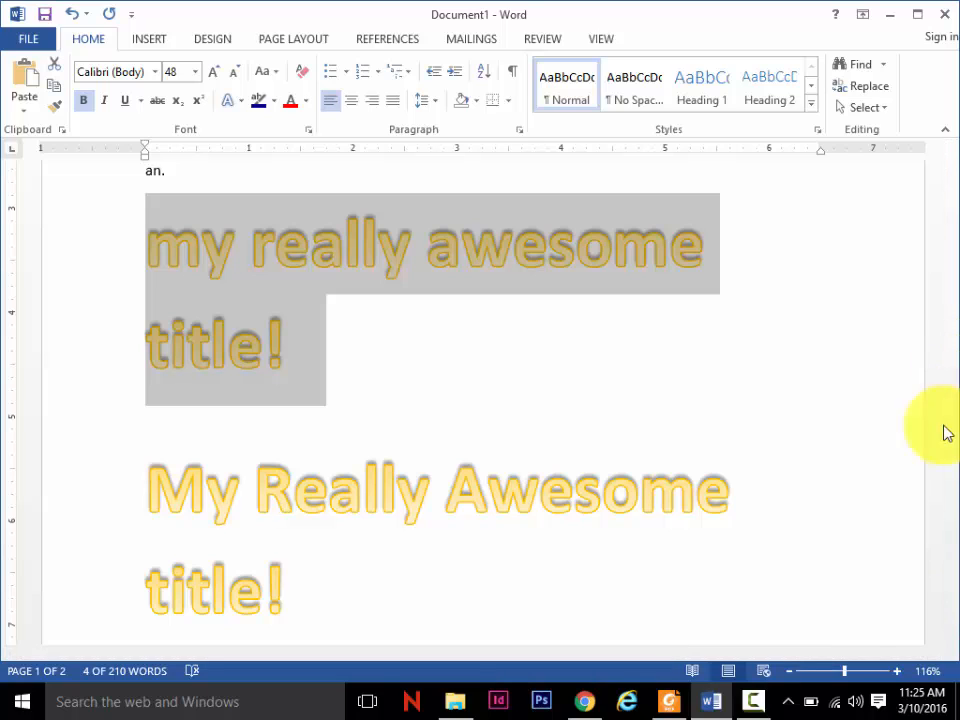
pyautogui.moveTo(955, 283); pyautogui.dragTo(951, 270)
# Step: Switch to Foxit Reader and read the textbook sections on using the Format Painter and formatting text with styles
pyautogui.click(669, 703)
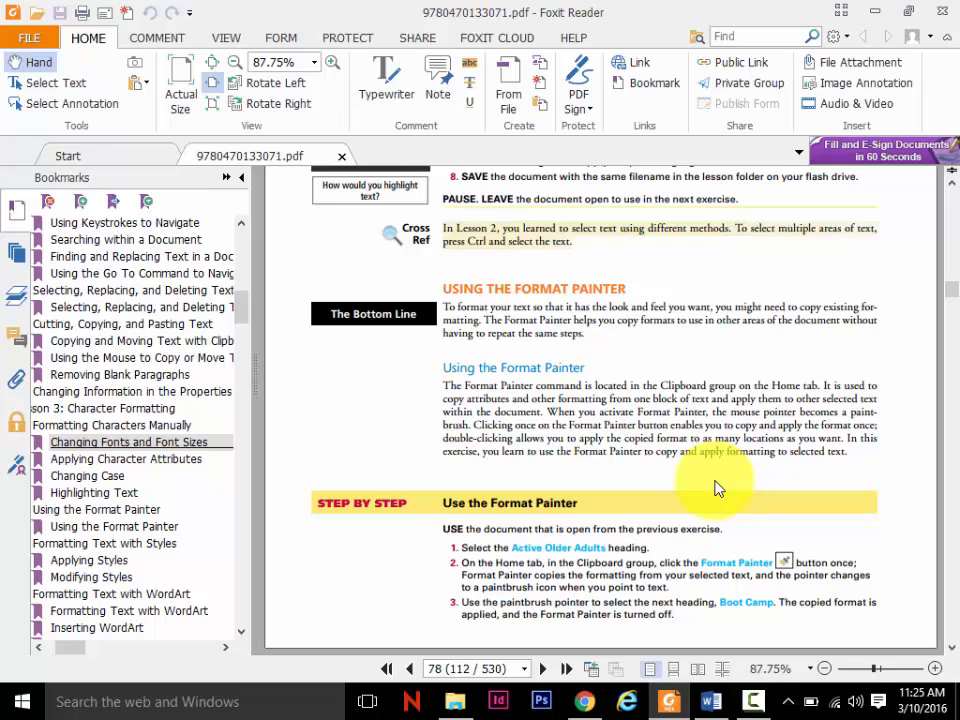
pyautogui.scroll(-5, 716, 488)
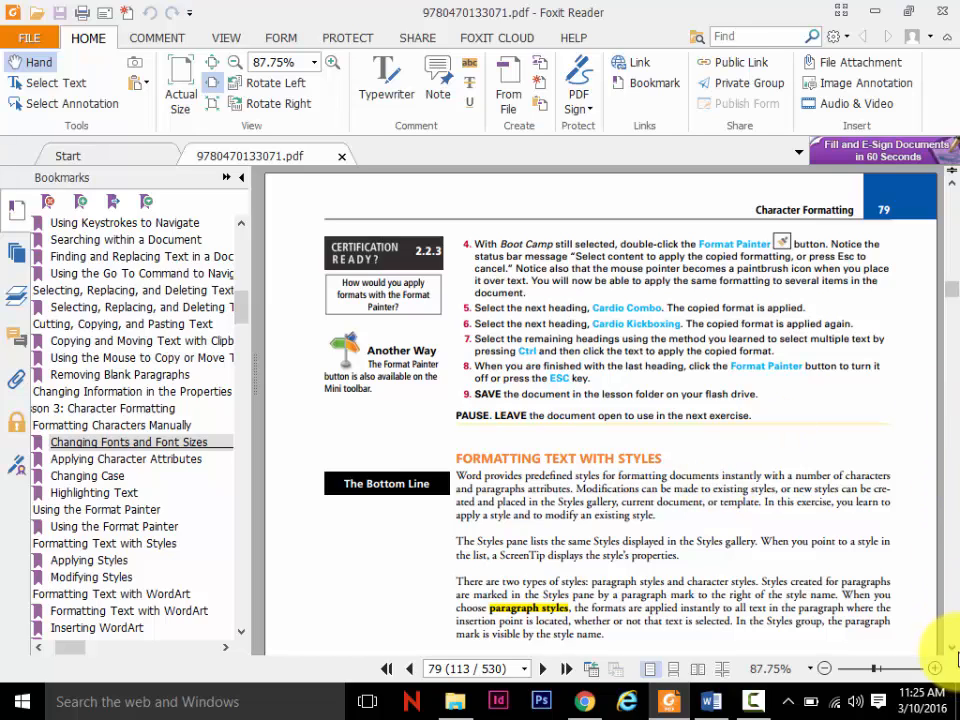
pyautogui.click(952, 648)
pyautogui.click(952, 648)
pyautogui.click(952, 648)
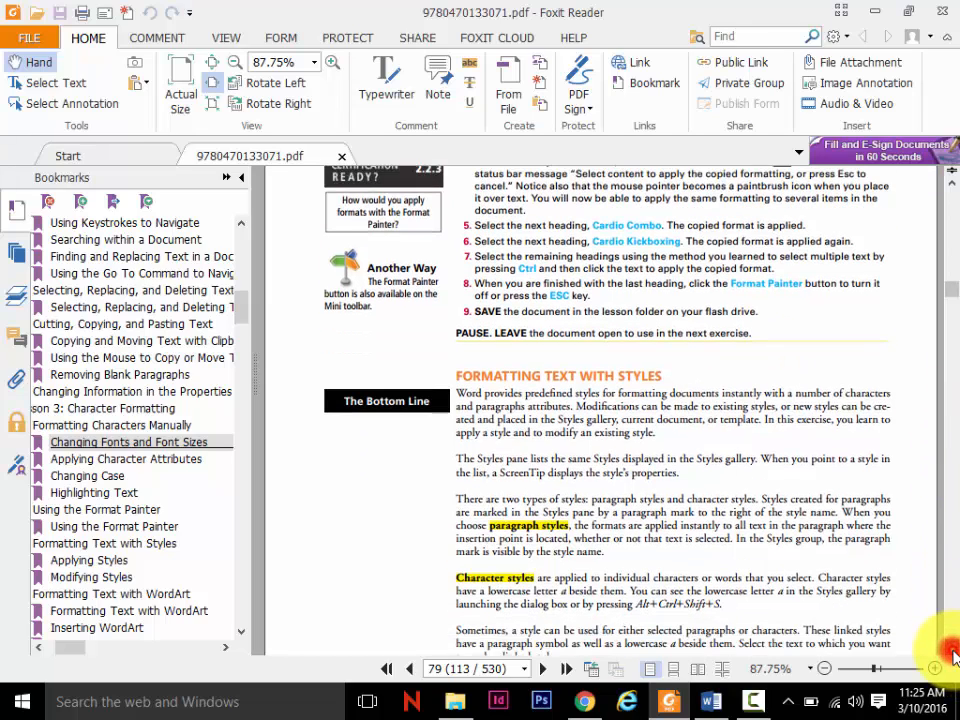
pyautogui.click(952, 648)
pyautogui.click(952, 648)
pyautogui.click(952, 648)
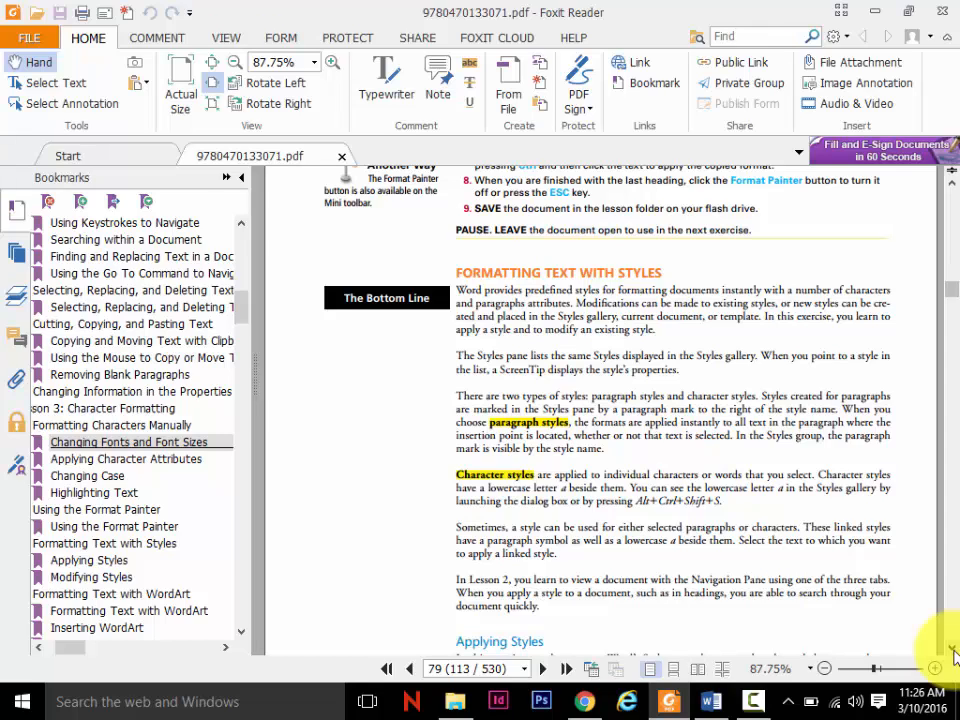
# Step: Switch back to Word and examine the Paragraph dialog settings and line spacing choices for the "Vide clita" paragraph
pyautogui.click(710, 702)
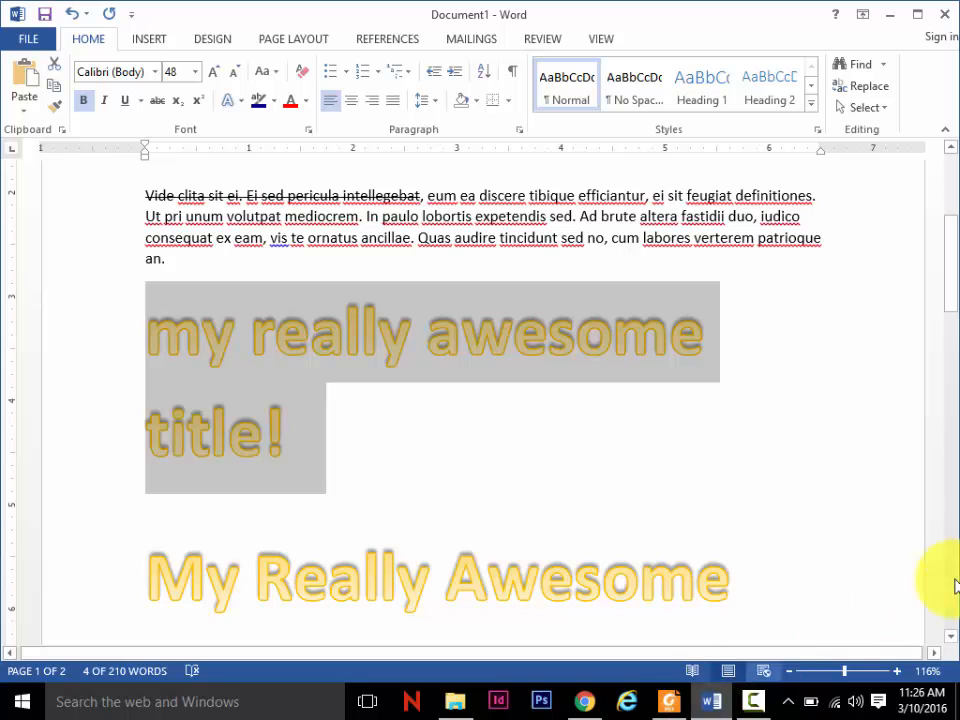
pyautogui.moveTo(955, 270); pyautogui.dragTo(955, 252)
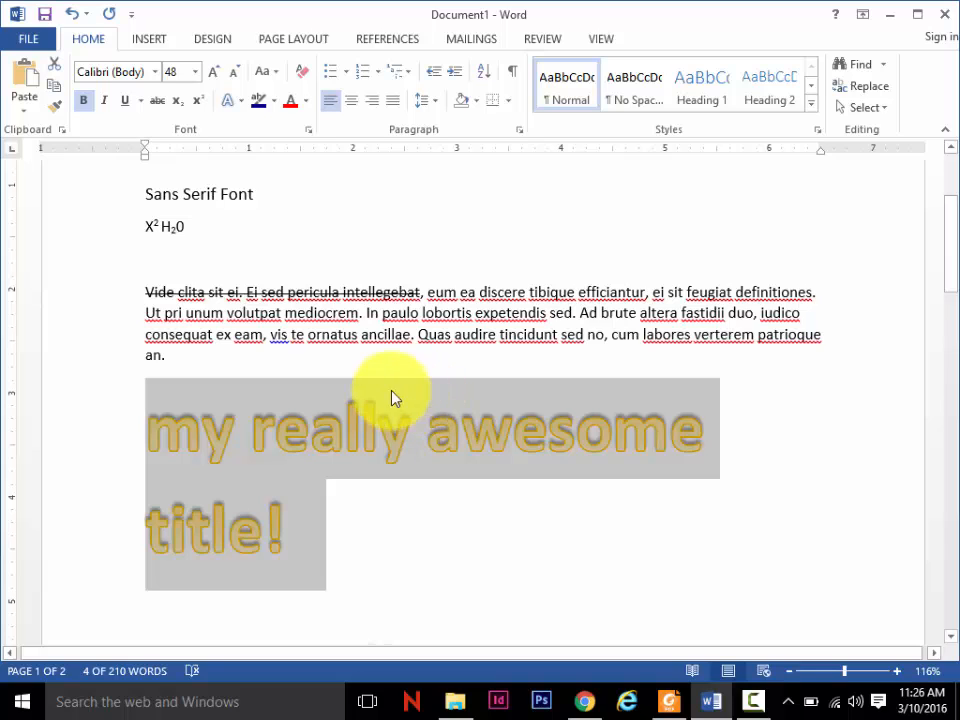
pyautogui.moveTo(161, 354); pyautogui.dragTo(129, 300)
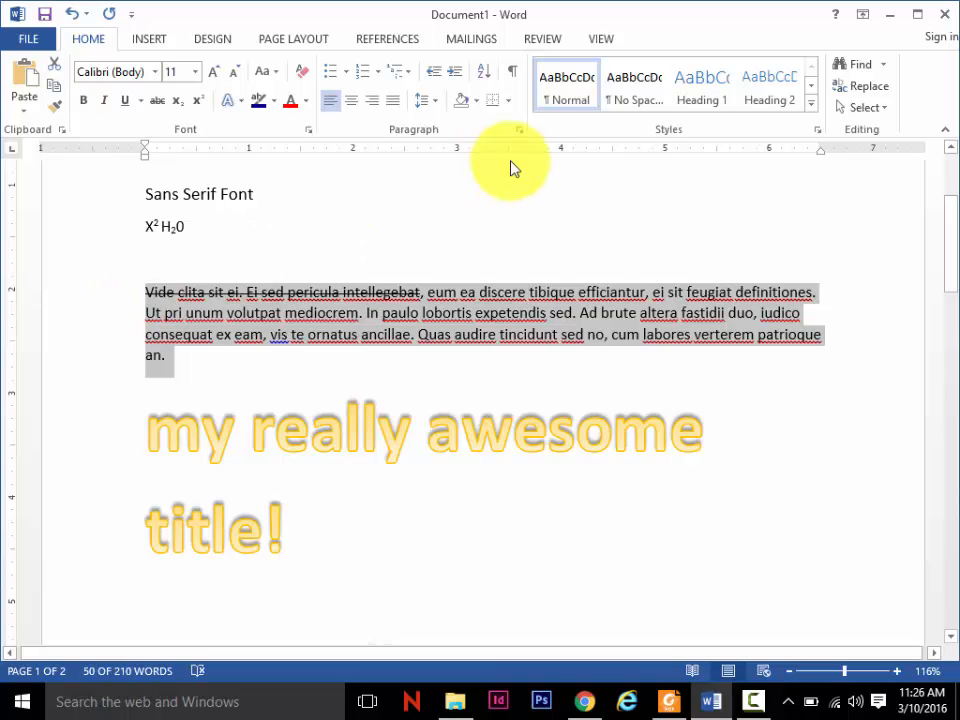
pyautogui.click(519, 130)
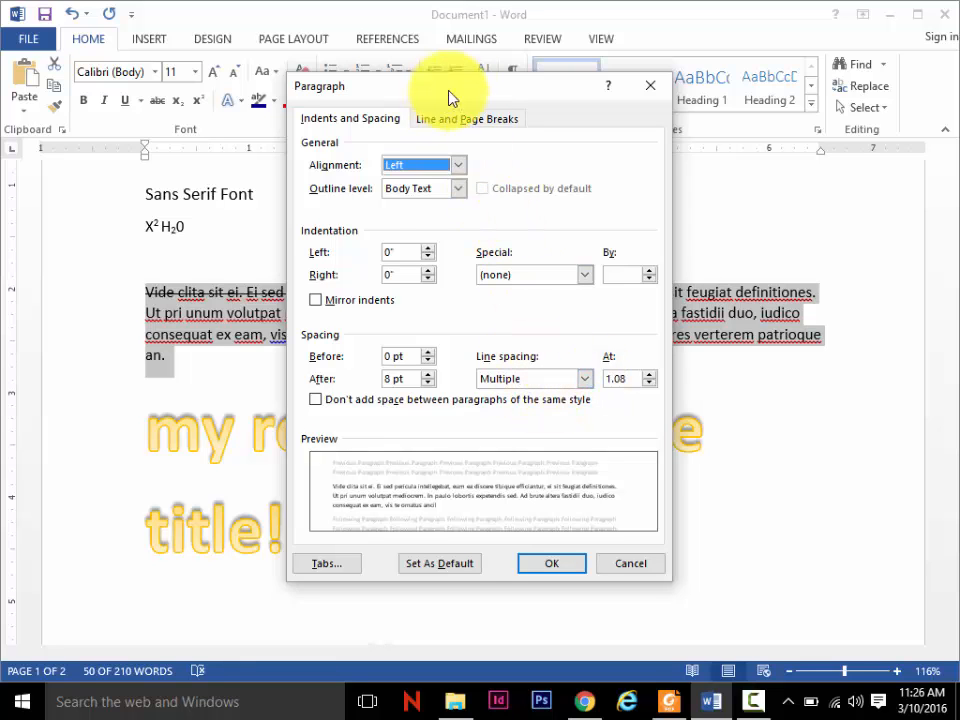
pyautogui.moveTo(449, 97); pyautogui.dragTo(456, 107)
pyautogui.click(630, 588)
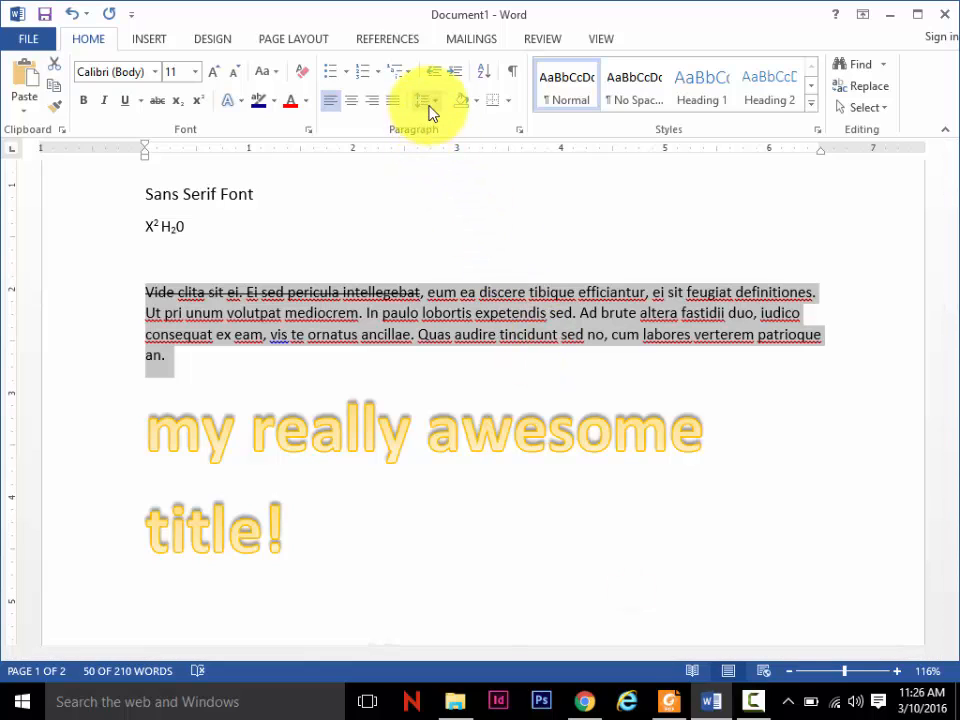
pyautogui.click(429, 110)
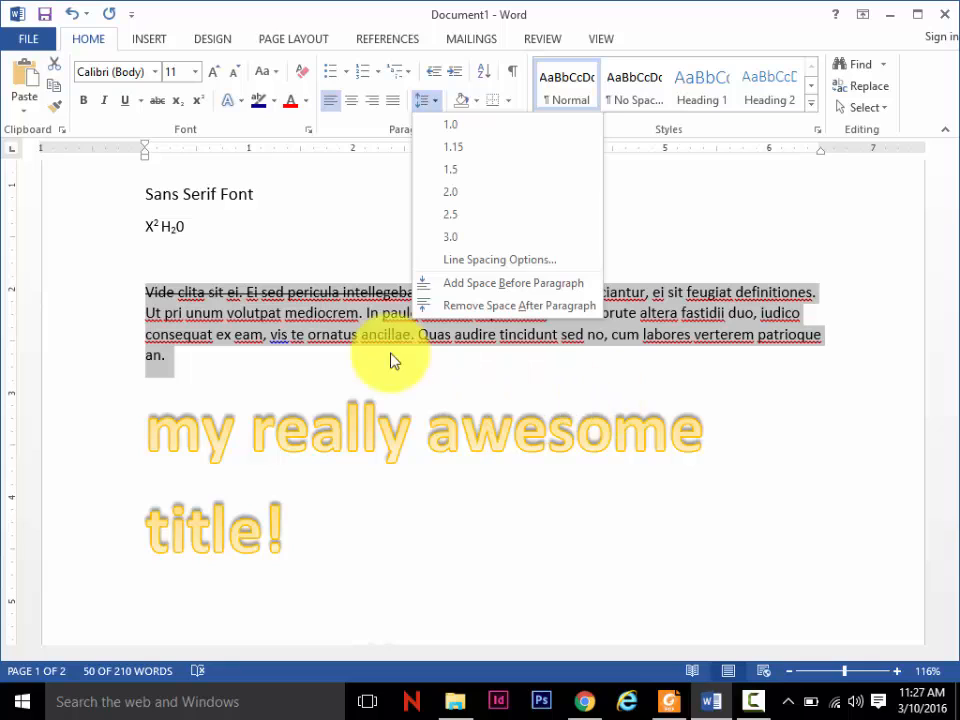
pyautogui.click(317, 349)
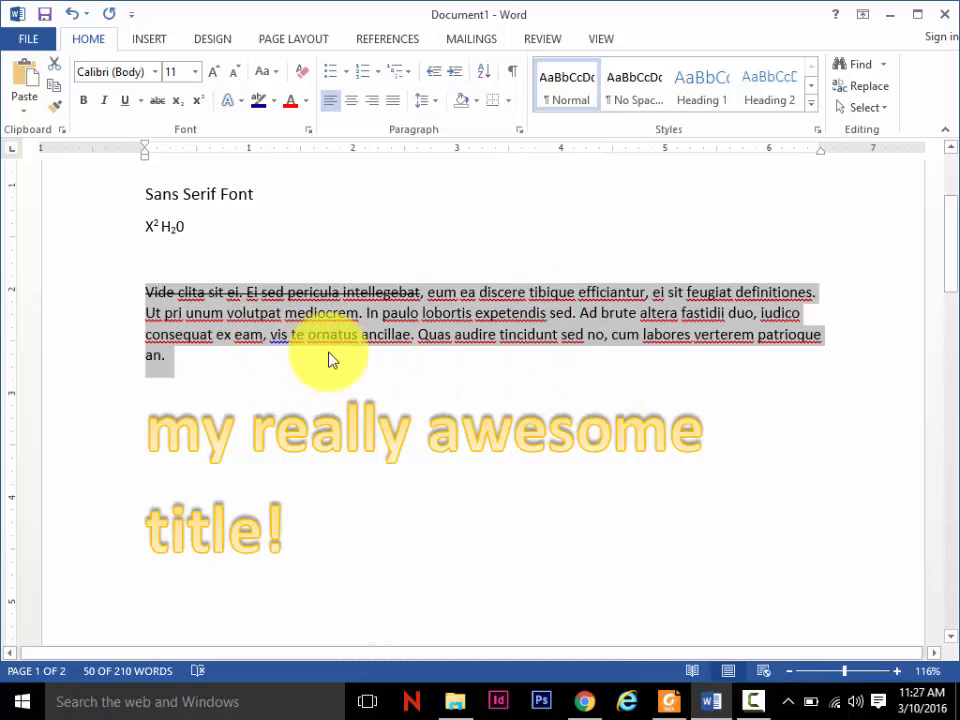
# Step: Examine the built-in document style sets, check the Foxit Reader textbook's section on styles, and return to Word
pyautogui.click(210, 38)
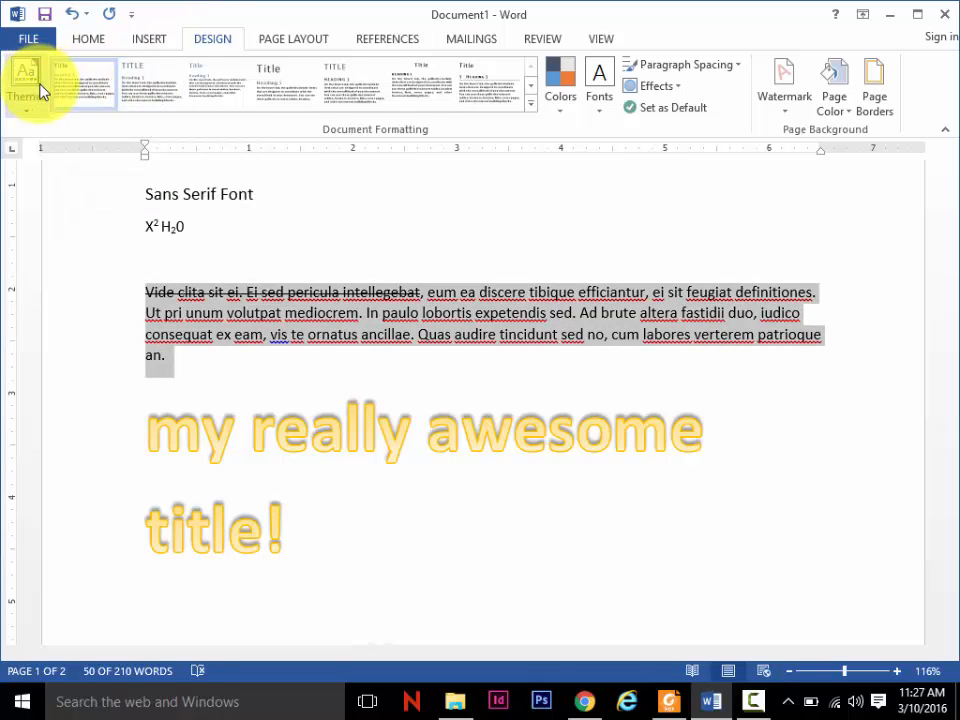
pyautogui.click(530, 103)
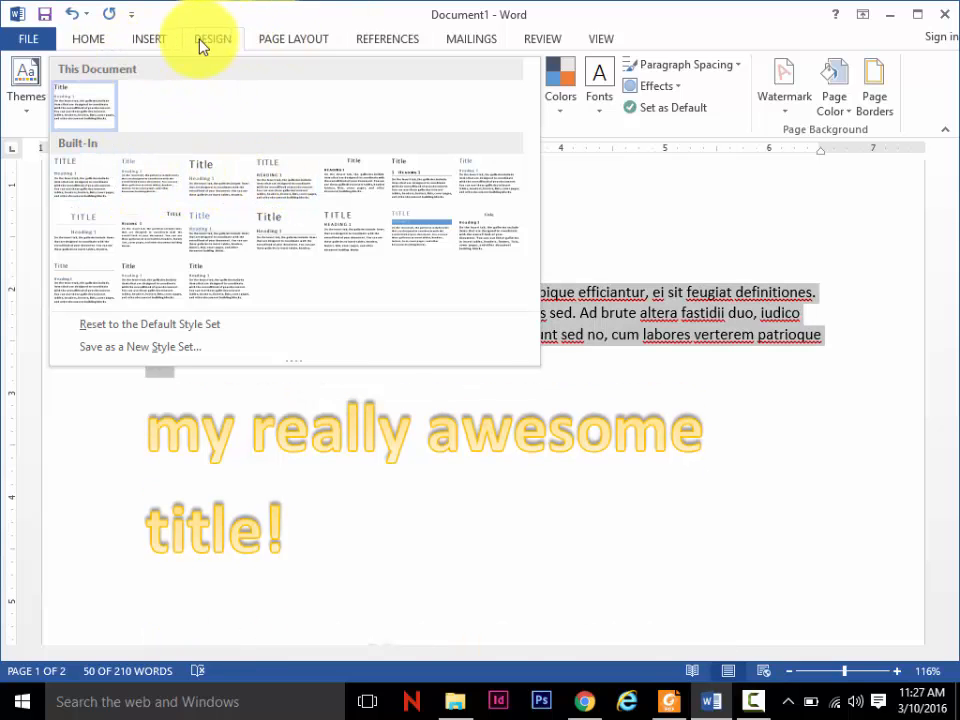
pyautogui.click(207, 39)
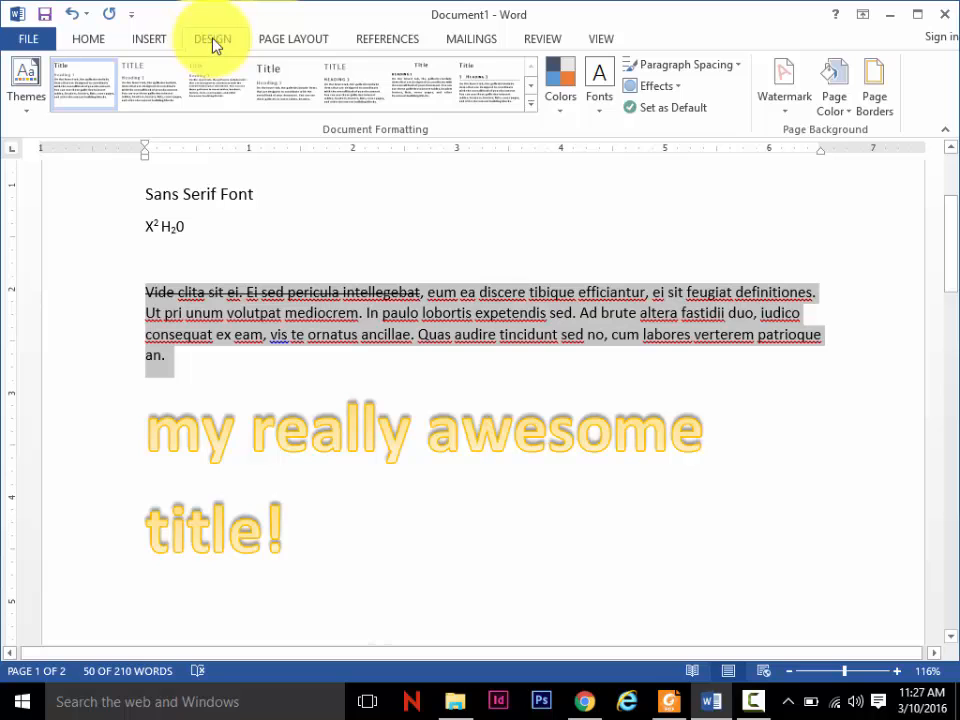
pyautogui.click(660, 704)
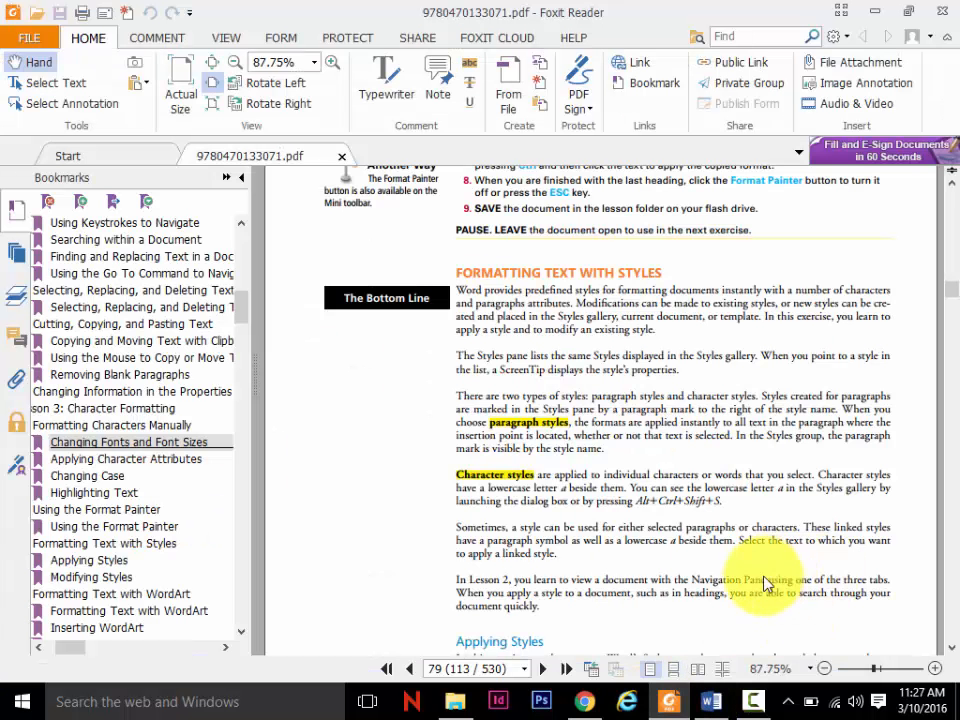
pyautogui.click(714, 704)
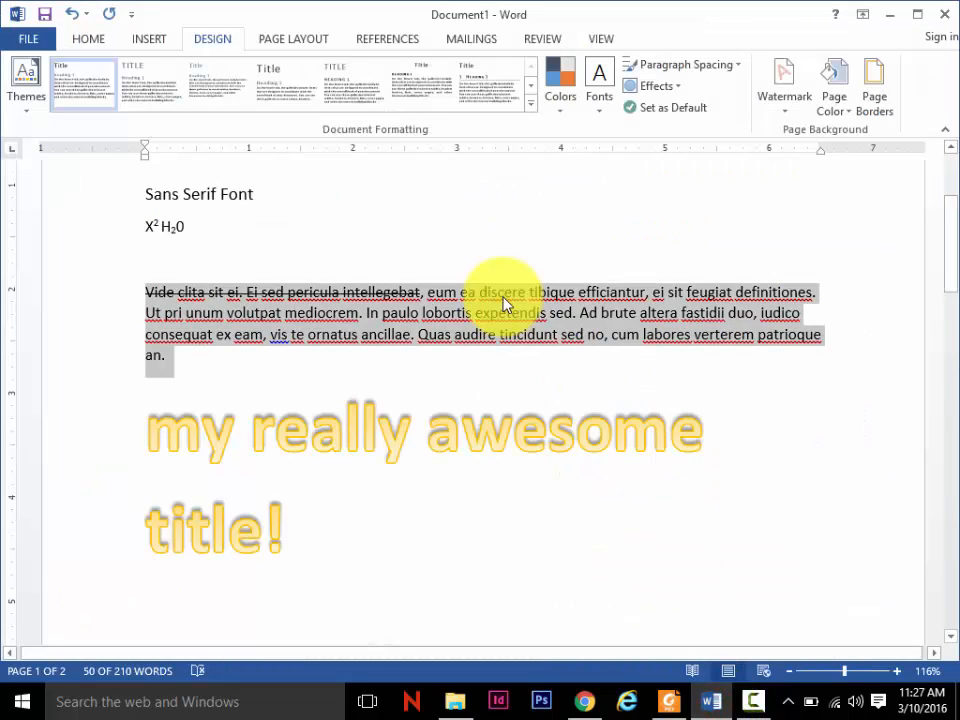
# Step: Display the Styles pane and apply the Strong character style to the closing words "labores verterem patrioque an." of the "Vide clita" paragraph
pyautogui.hotkey('ctrl', 'alt', 'shift', 's')
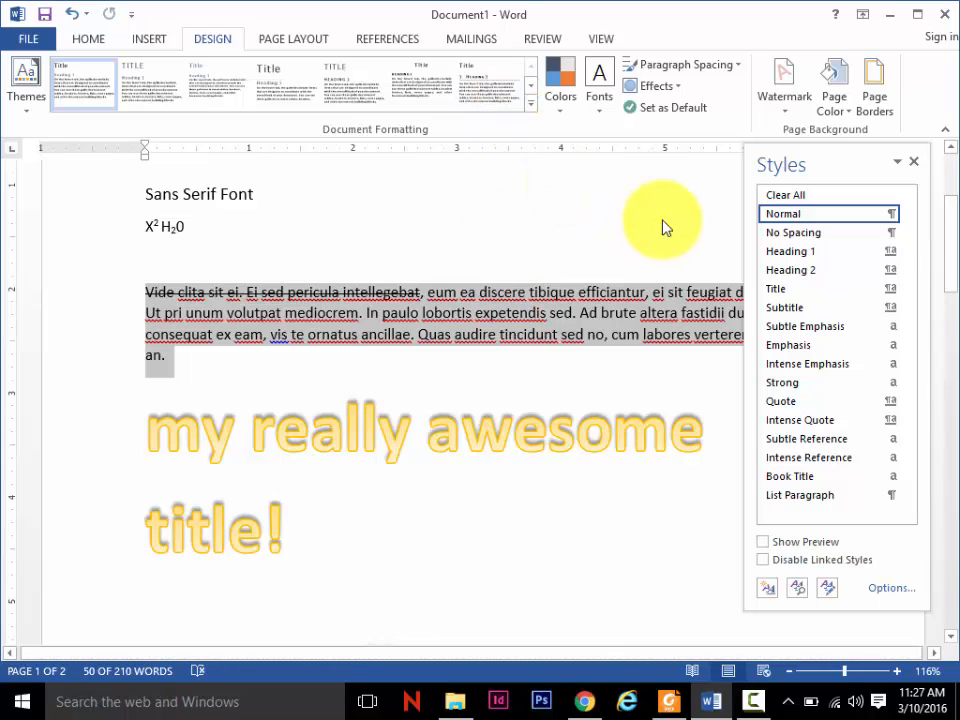
pyautogui.moveTo(826, 224)
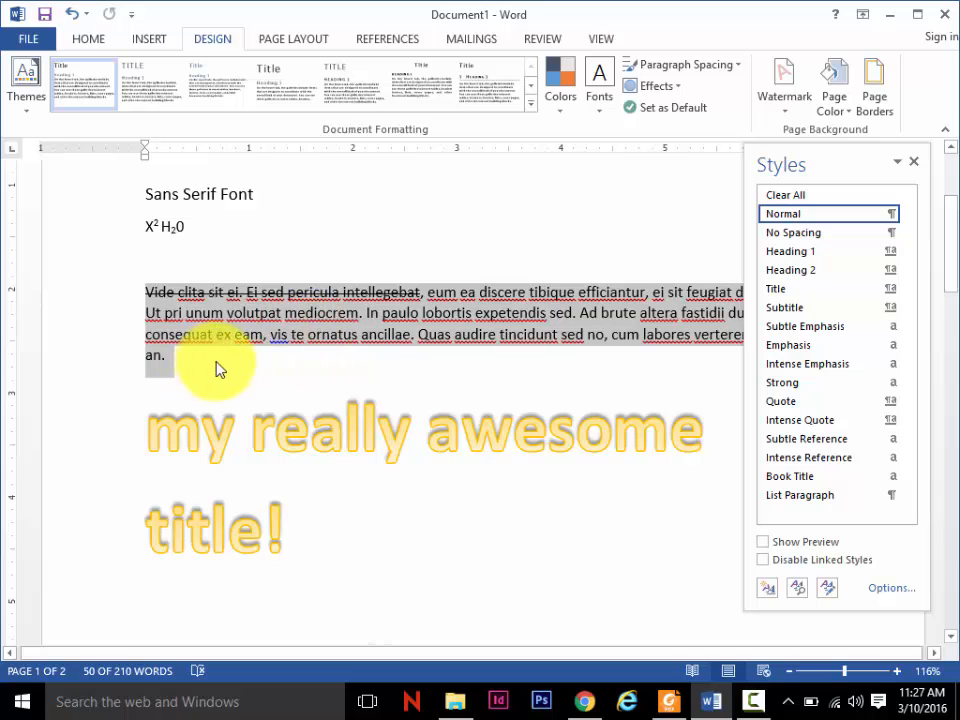
pyautogui.click(167, 357)
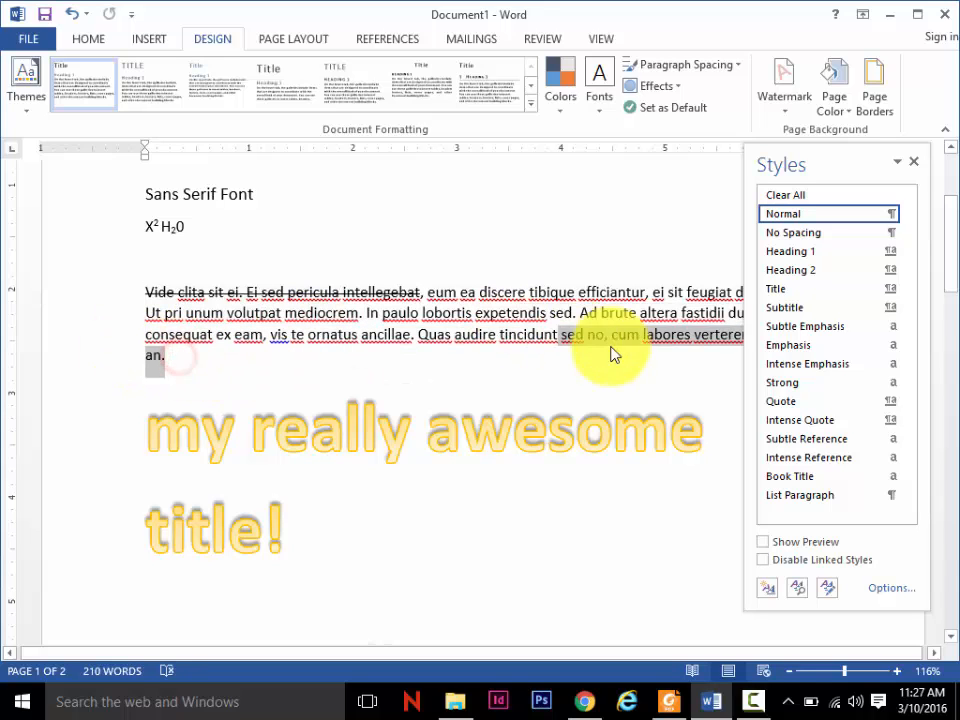
pyautogui.moveTo(637, 337); pyautogui.dragTo(645, 336)
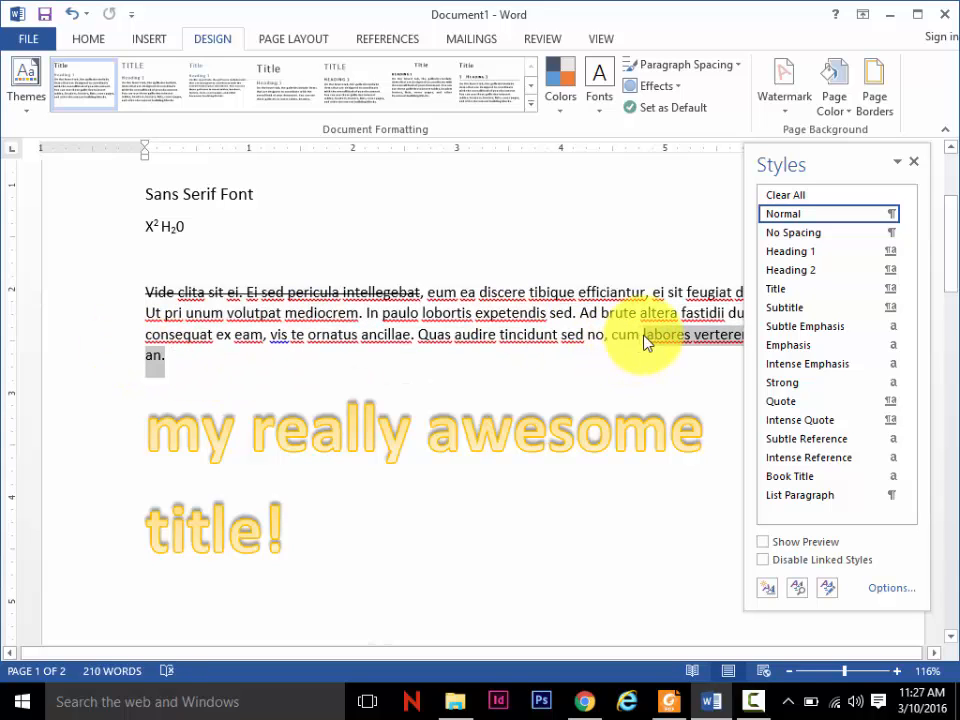
pyautogui.click(818, 386)
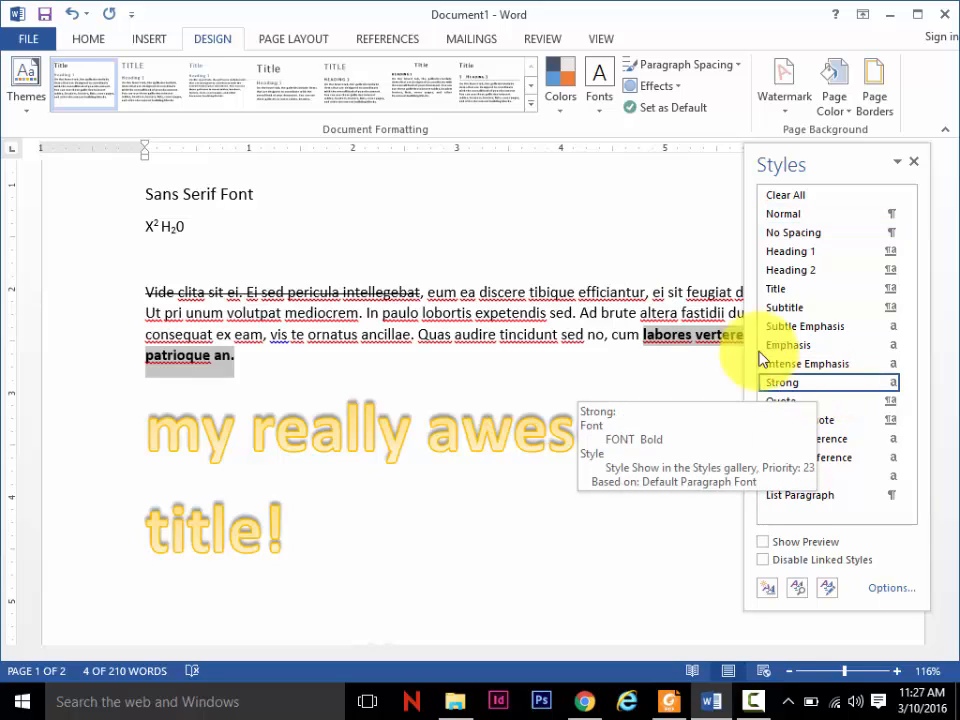
# Step: Apply the Title style to the X² H₂0 line and look at the style's options without choosing any
pyautogui.click(165, 226)
pyautogui.tripleClick(160, 228)
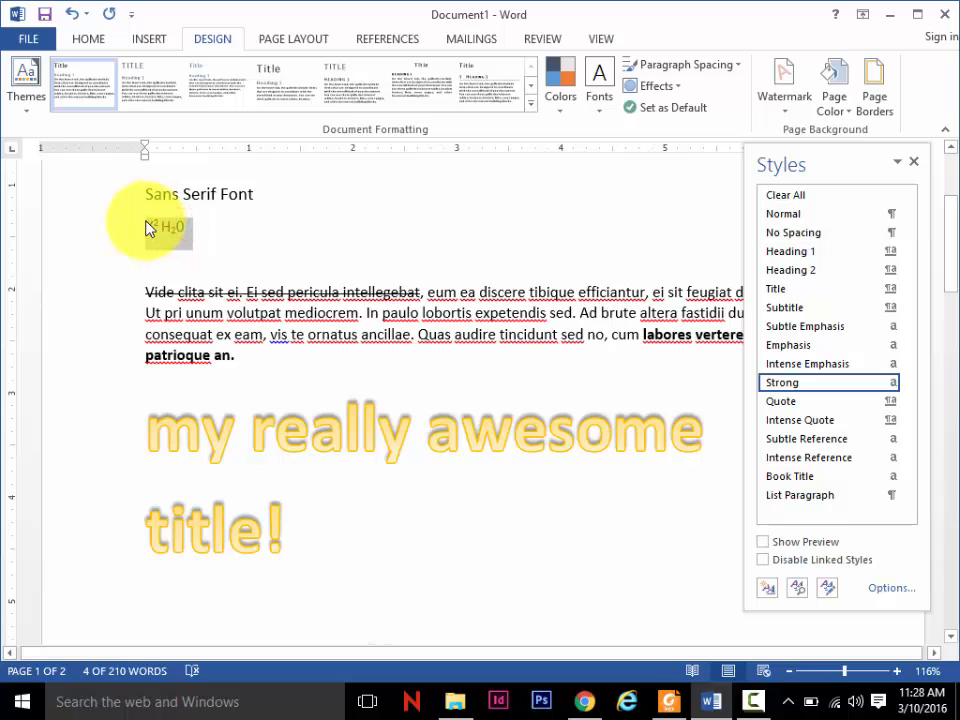
pyautogui.click(806, 290)
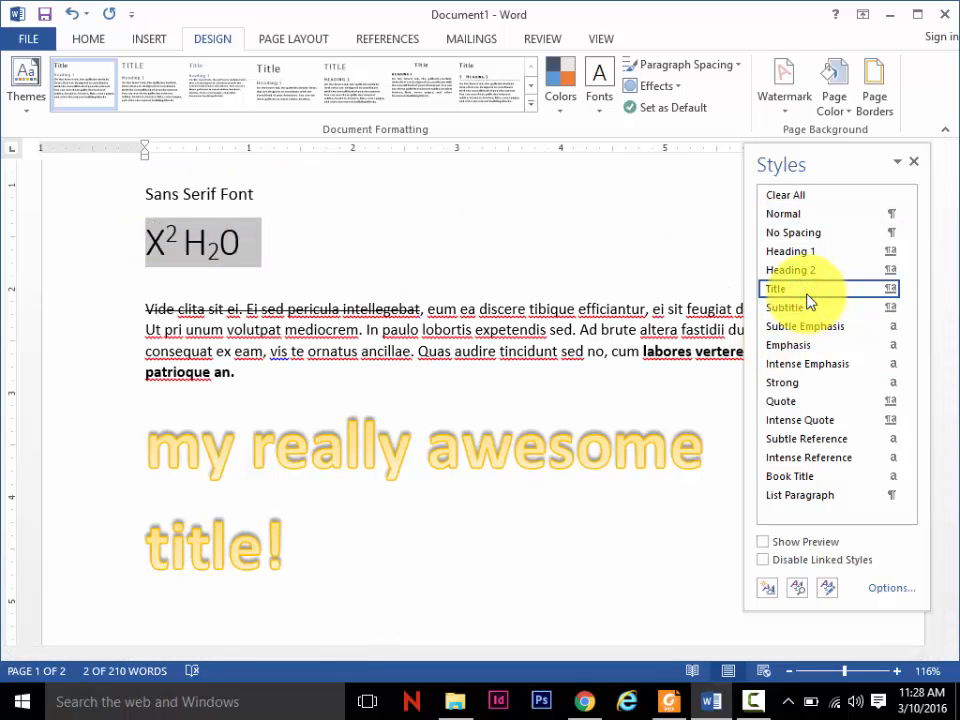
pyautogui.rightClick(807, 295)
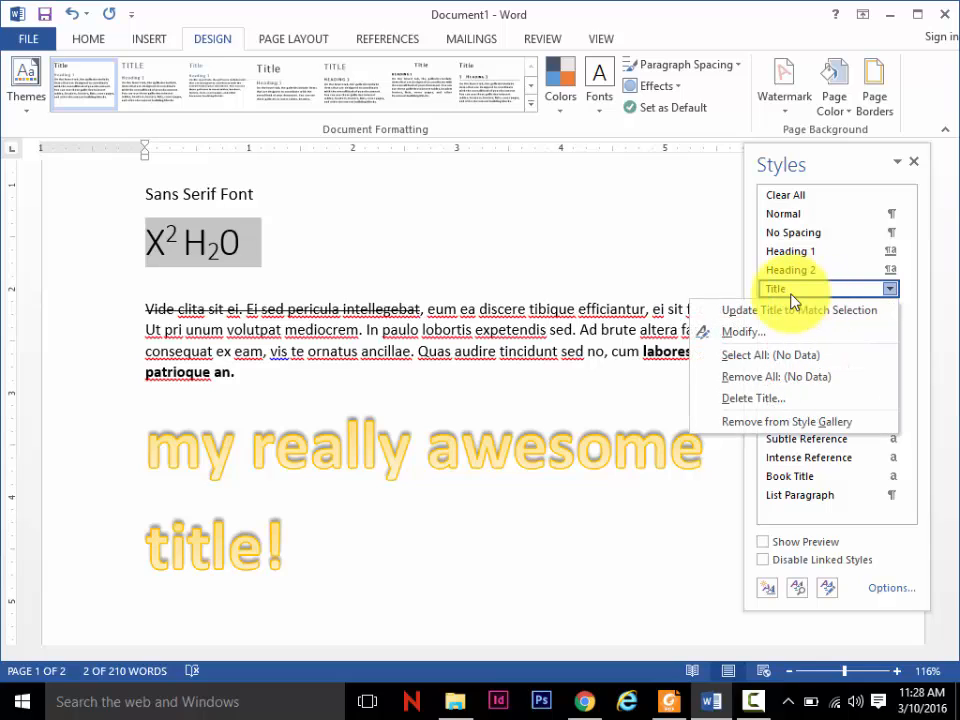
pyautogui.click(308, 234)
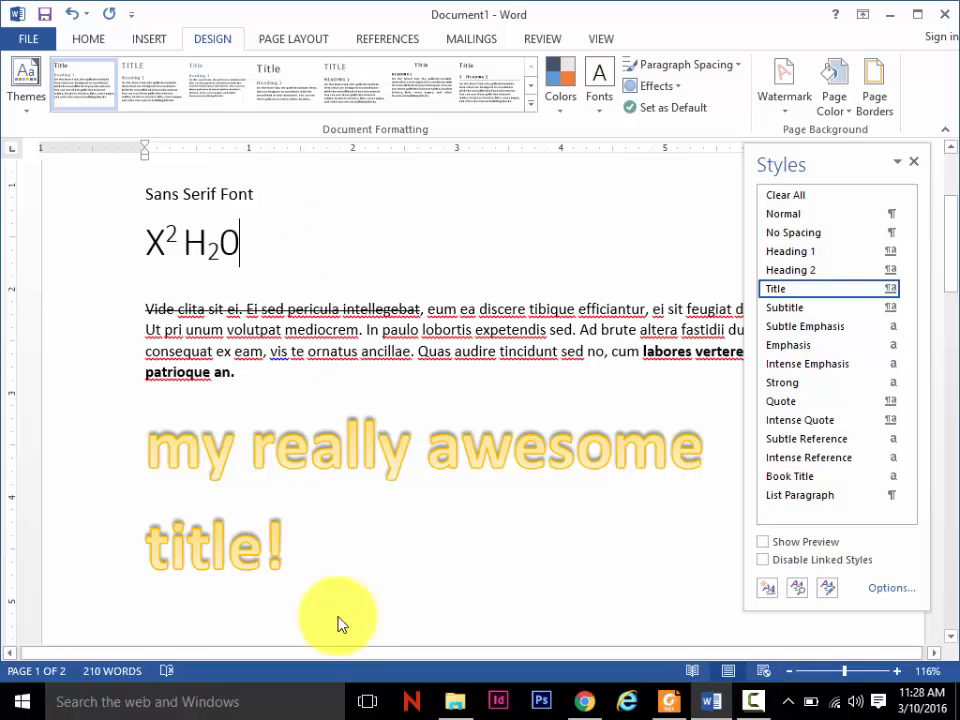
# Step: Update the Title style to match the formatting of the gold "my really awesome title!" text
pyautogui.moveTo(292, 542); pyautogui.dragTo(167, 480)
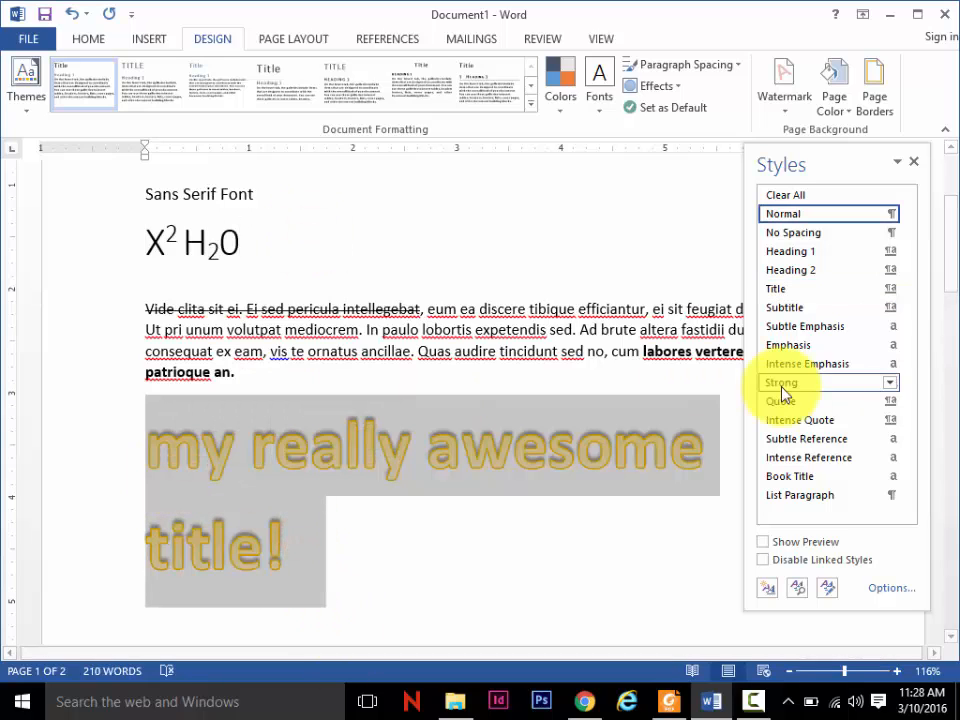
pyautogui.click(888, 289)
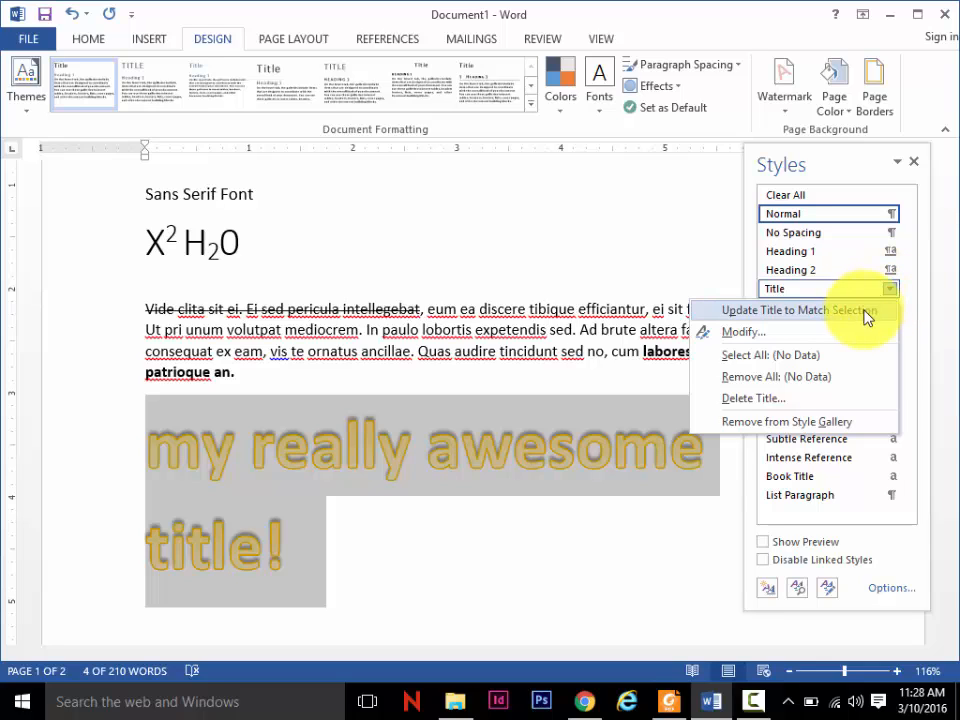
pyautogui.click(865, 316)
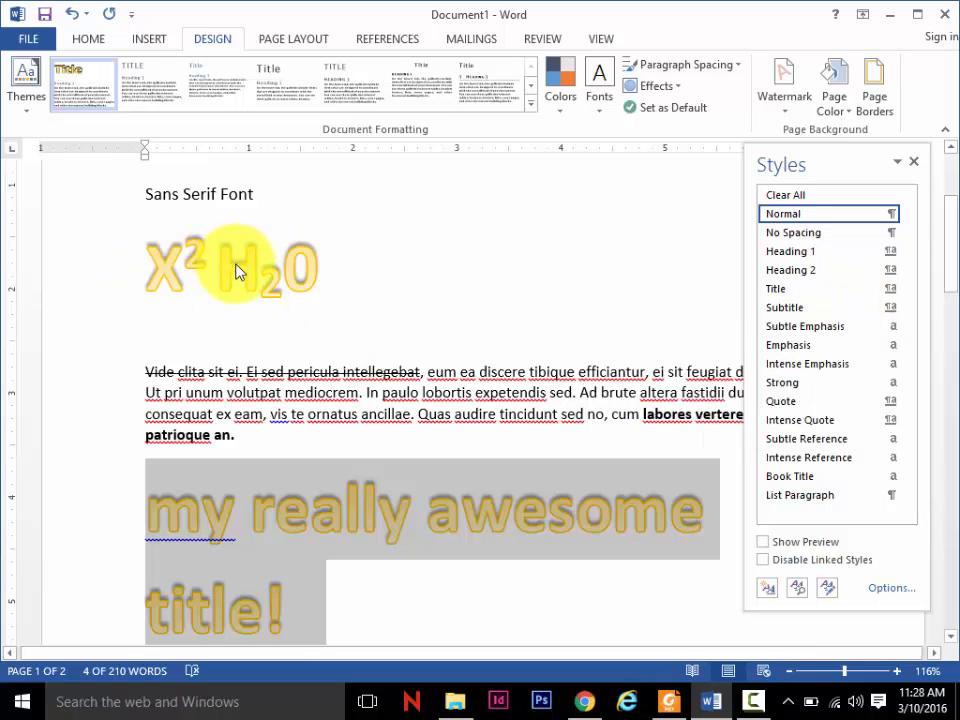
# Step: Try the Subtitle style on the X² H₂0 line and return it to the Title style
pyautogui.moveTo(332, 272); pyautogui.dragTo(148, 265)
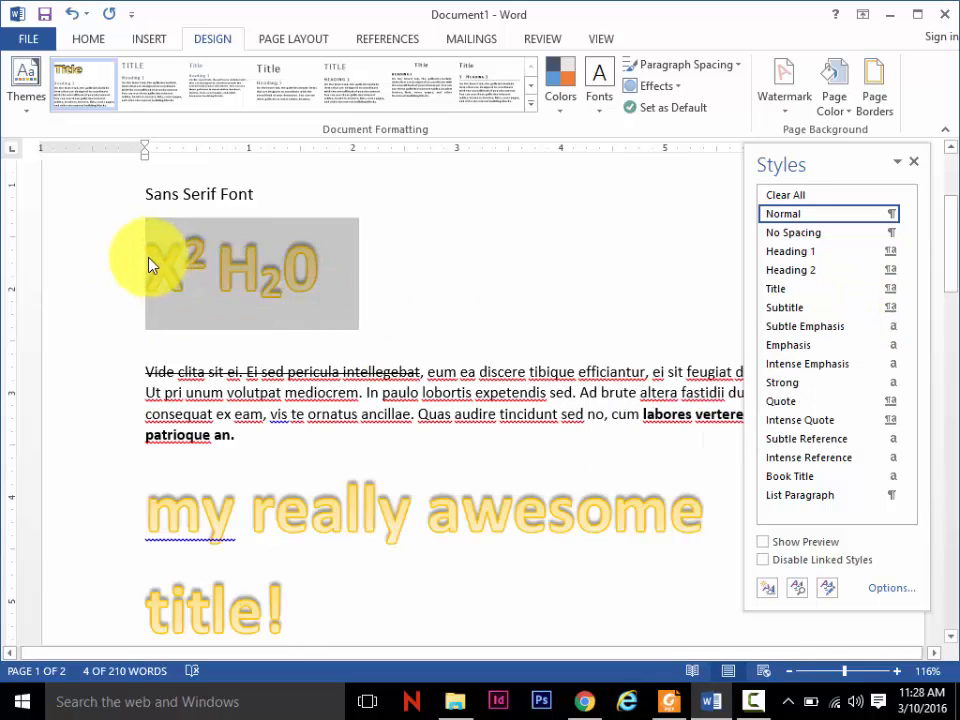
pyautogui.click(785, 307)
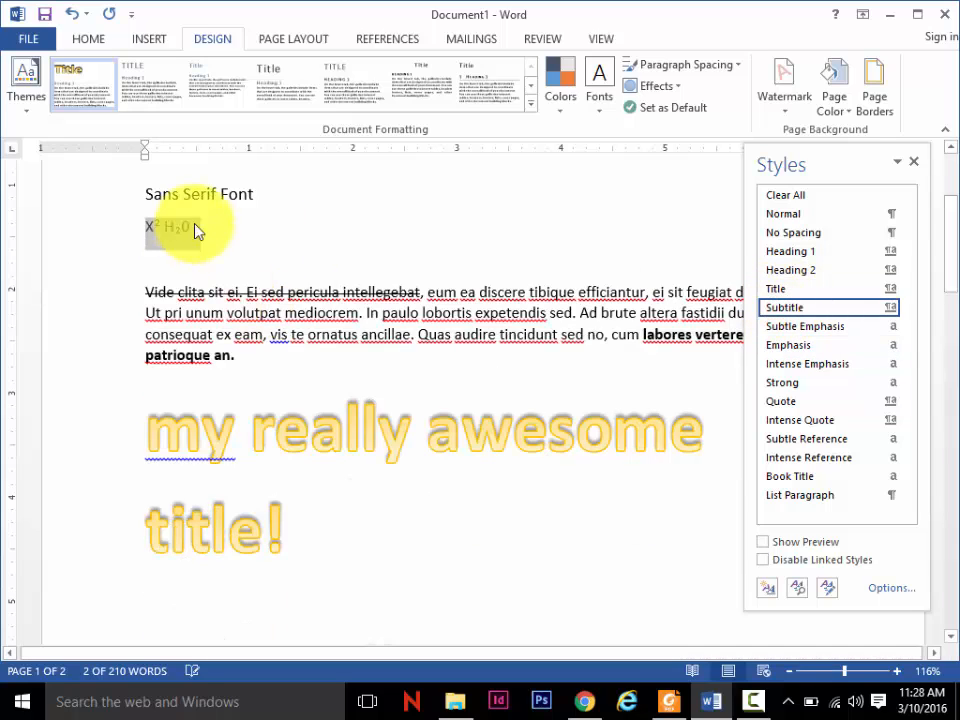
pyautogui.click(795, 288)
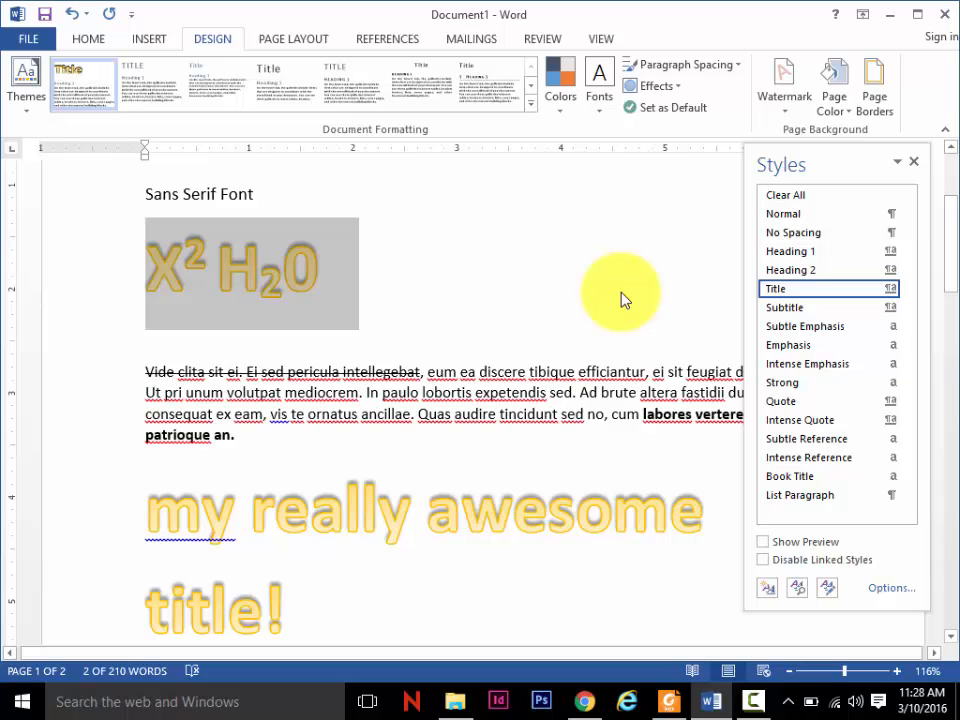
# Step: Add a "New title" line below the "Vide clita" paragraph and apply the Title style to it
pyautogui.click(364, 604)
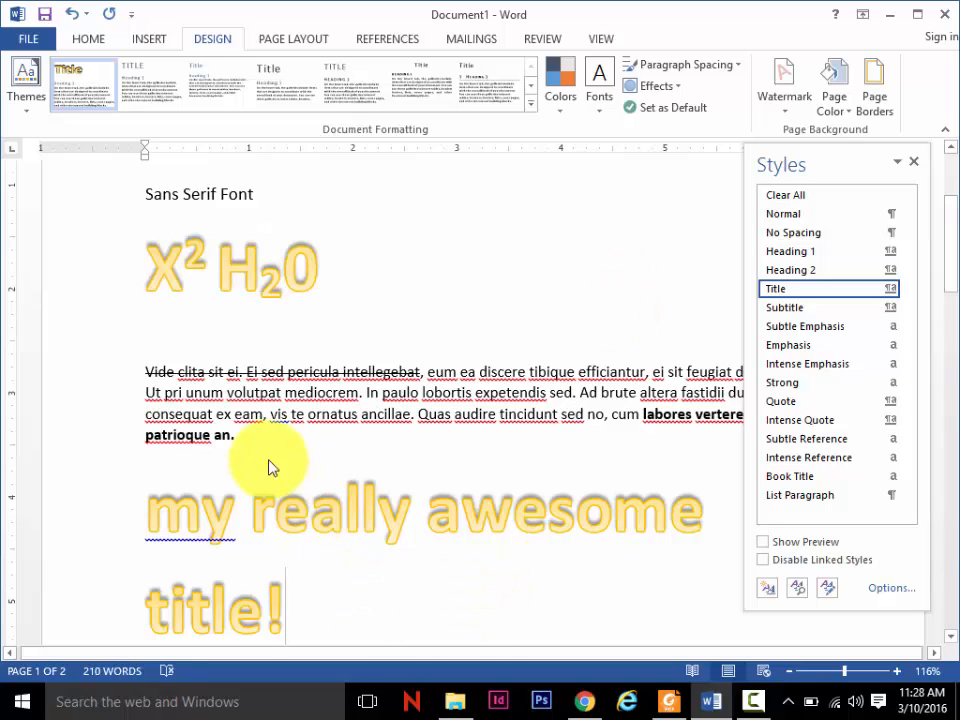
pyautogui.click(245, 437)
pyautogui.press('Return')
pyautogui.write('nbew')
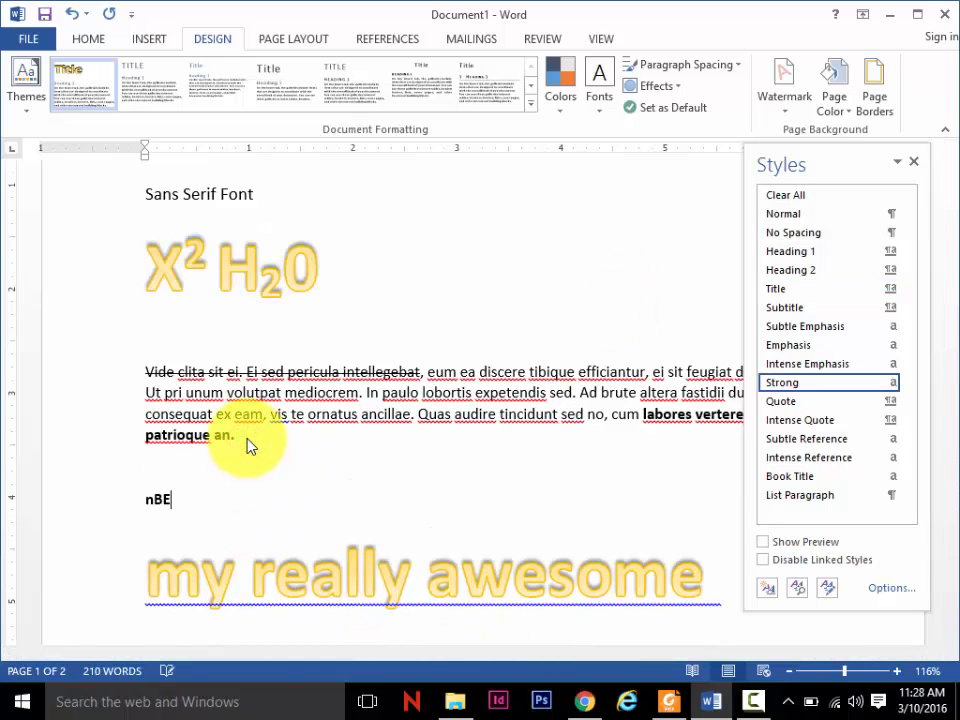
pyautogui.press('BackSpace')
pyautogui.press('BackSpace')
pyautogui.press('BackSpace')
pyautogui.press('BackSpace')
pyautogui.write('ew title')
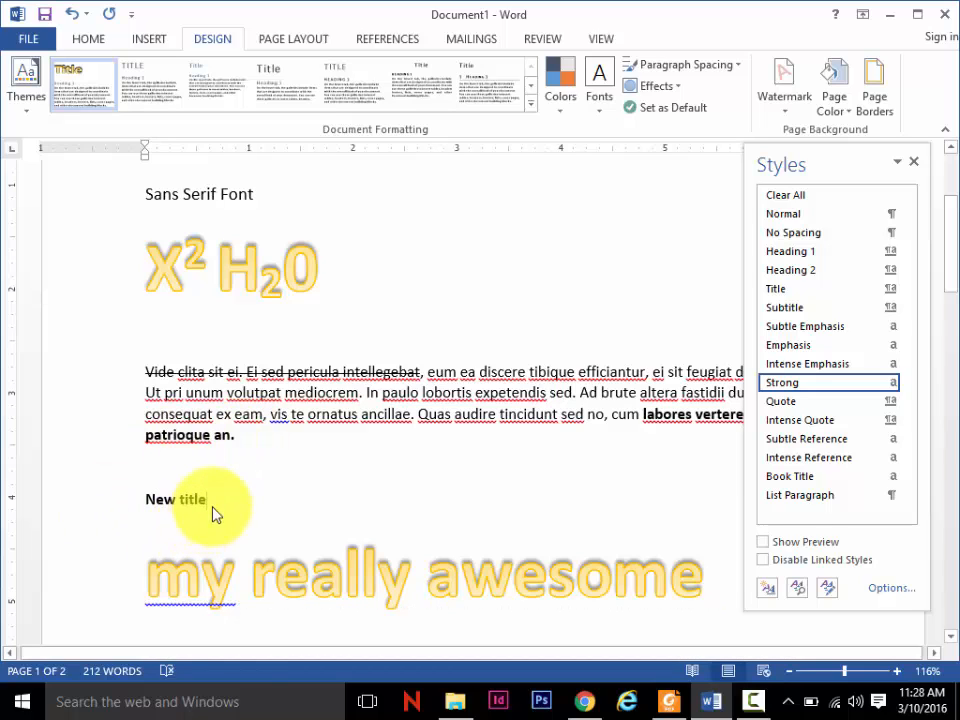
pyautogui.moveTo(214, 500); pyautogui.dragTo(133, 499)
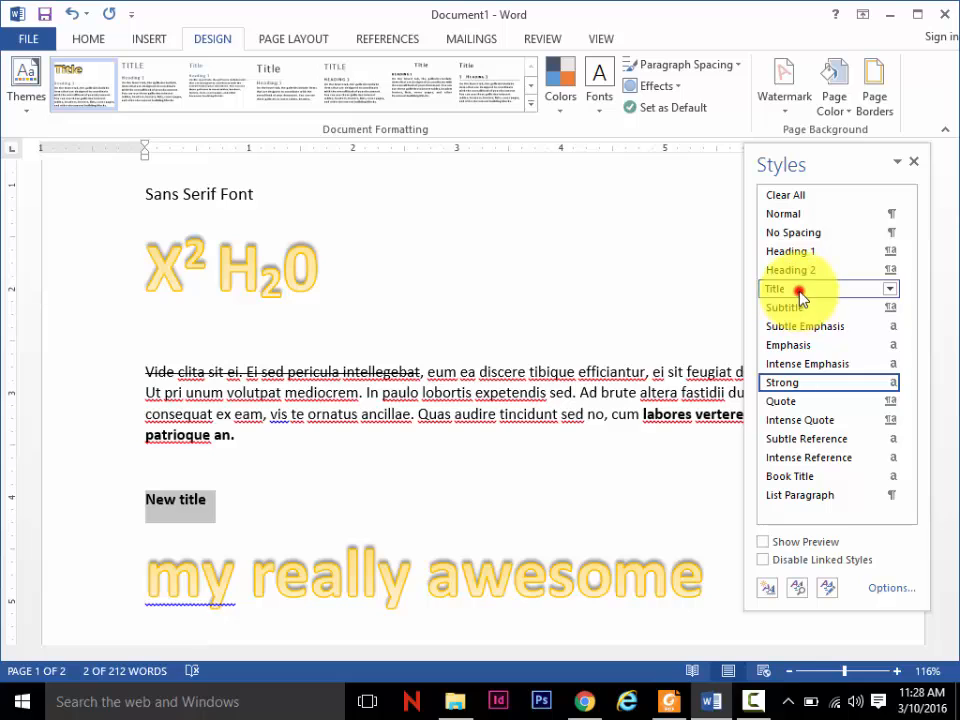
pyautogui.click(776, 291)
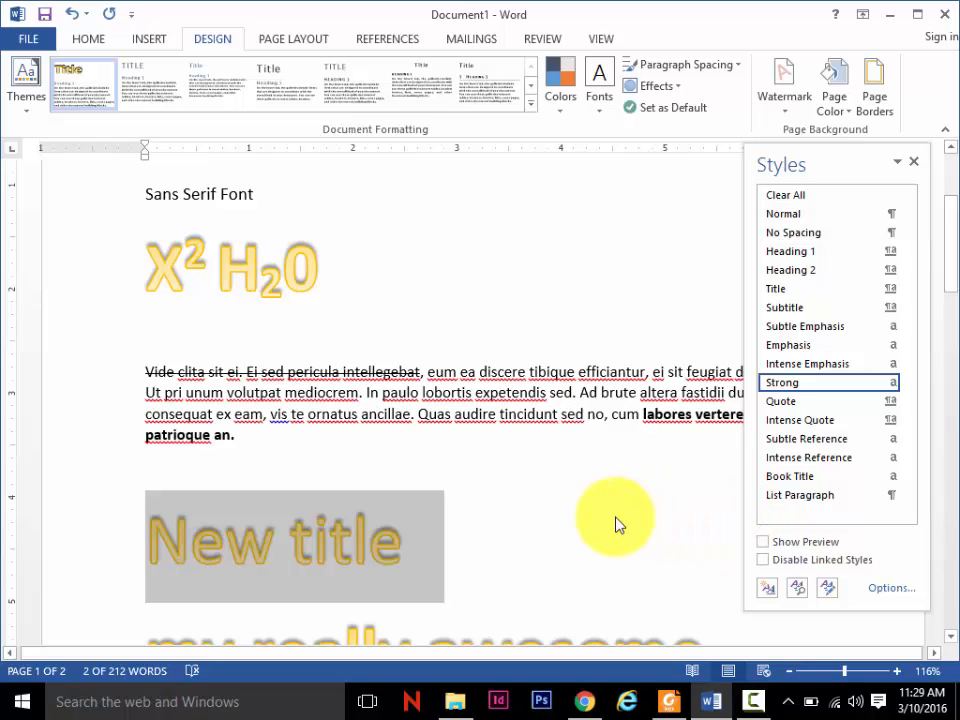
# Step: Switch to Foxit Reader and read the textbook pages on applying and modifying styles, through the Modify Style dialog figure
pyautogui.click(669, 701)
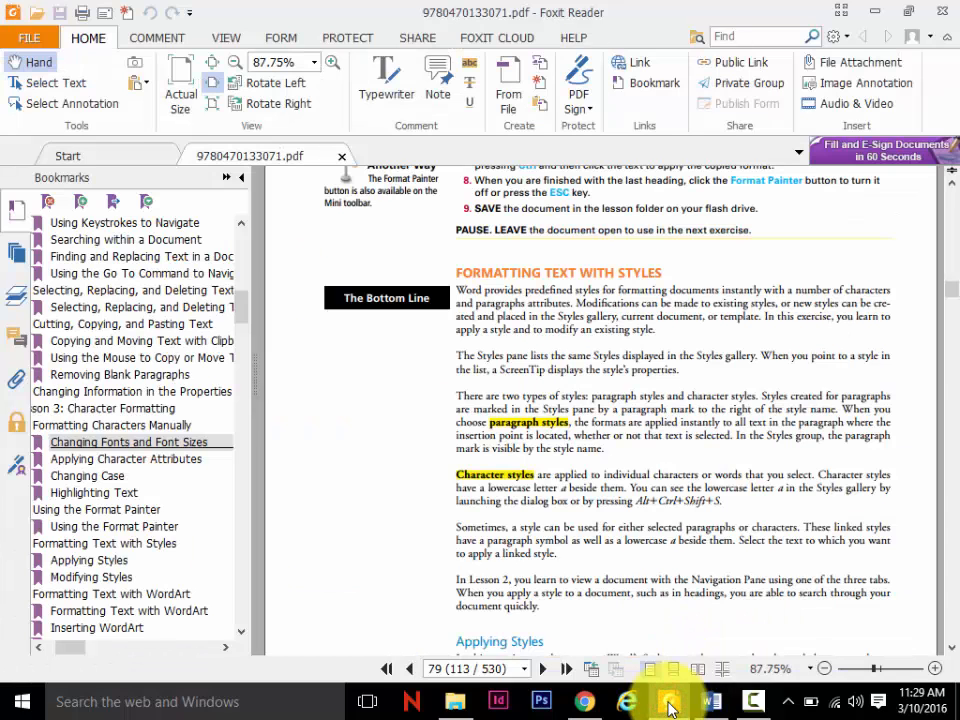
pyautogui.scroll(-3, 669, 706)
pyautogui.press('pagedown')
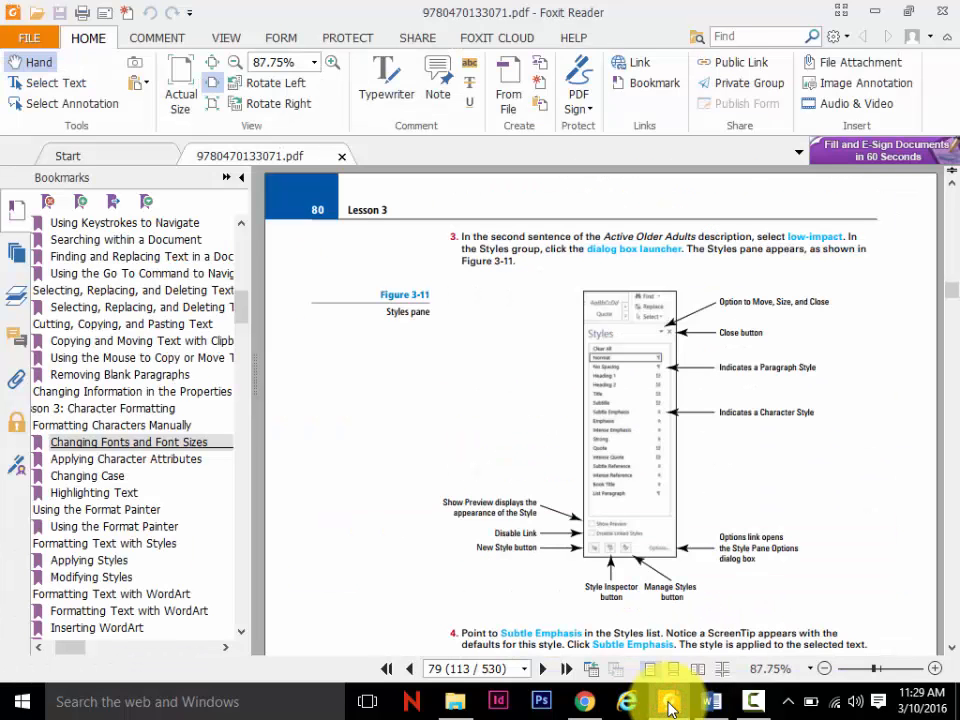
pyautogui.press('pagedown')
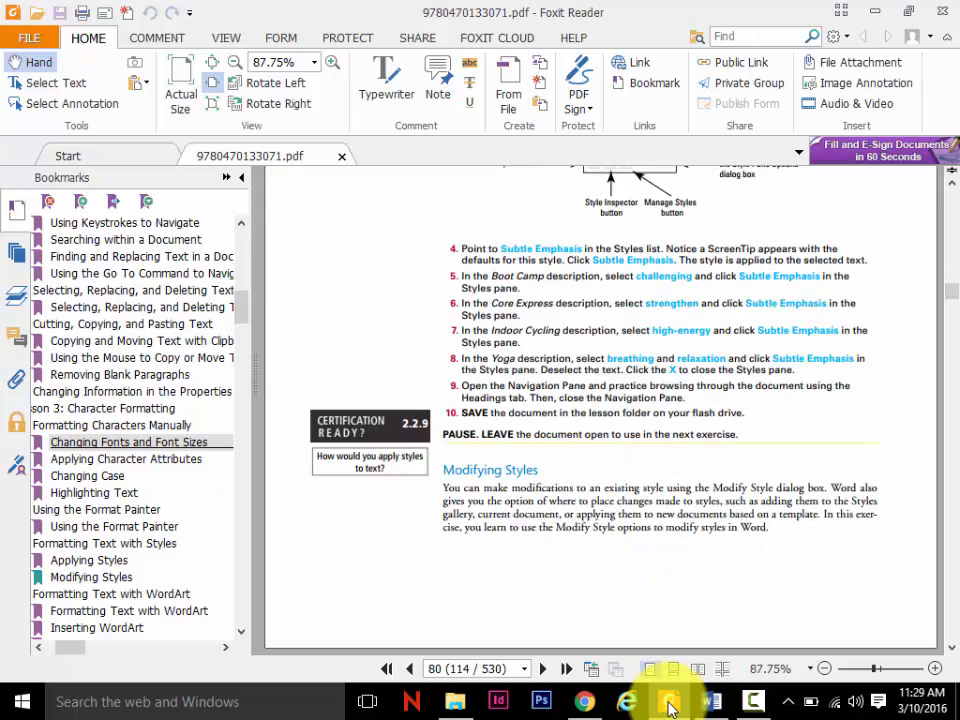
pyautogui.press('pagedown')
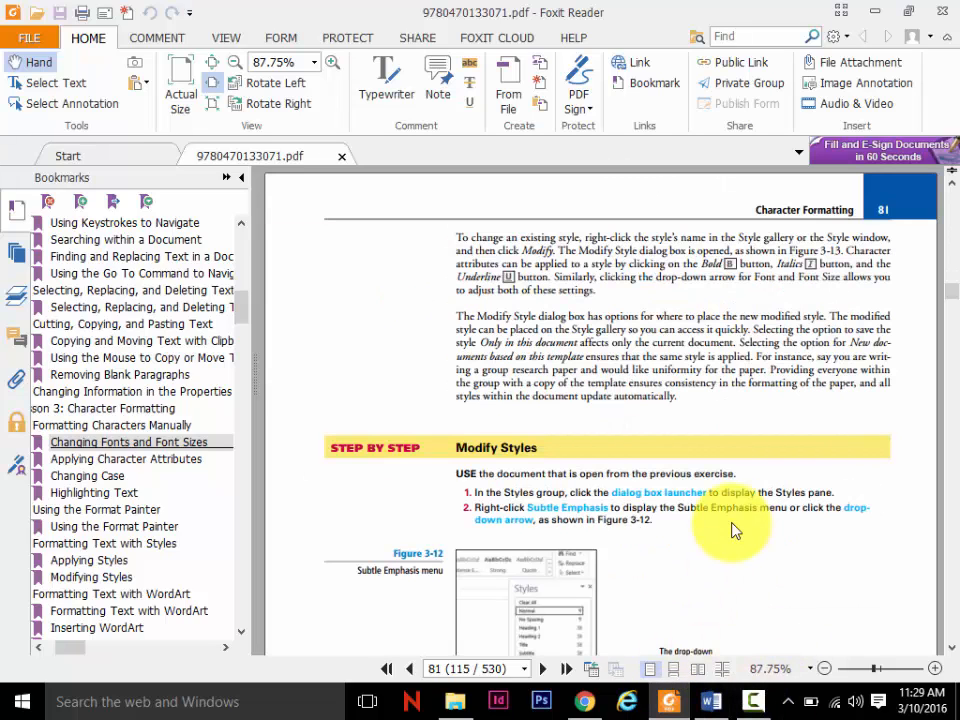
pyautogui.press('pagedown')
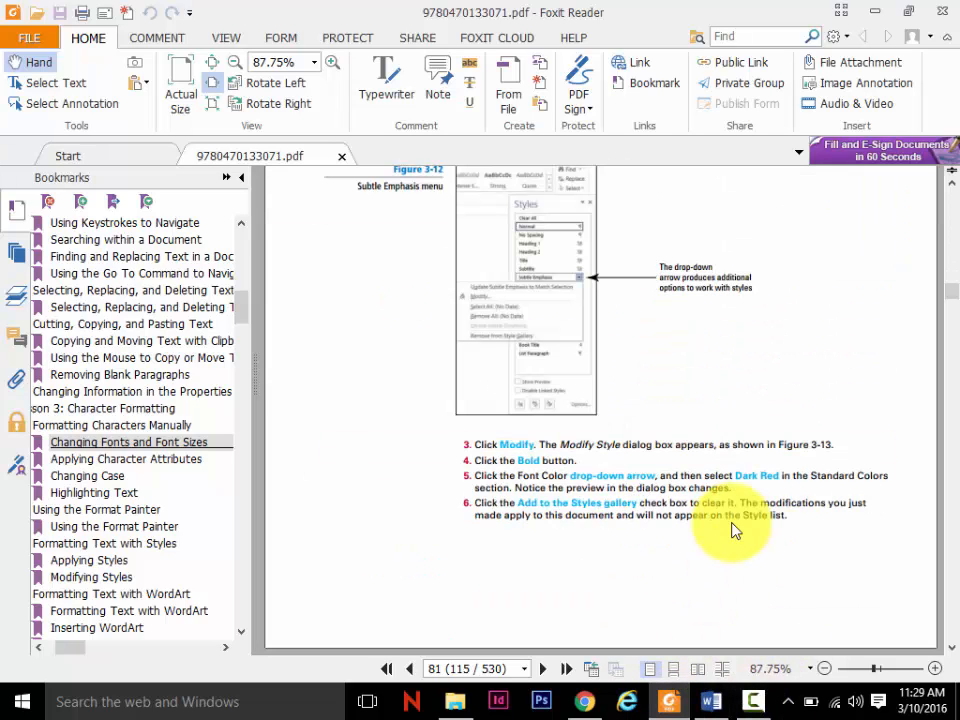
pyautogui.press('pagedown')
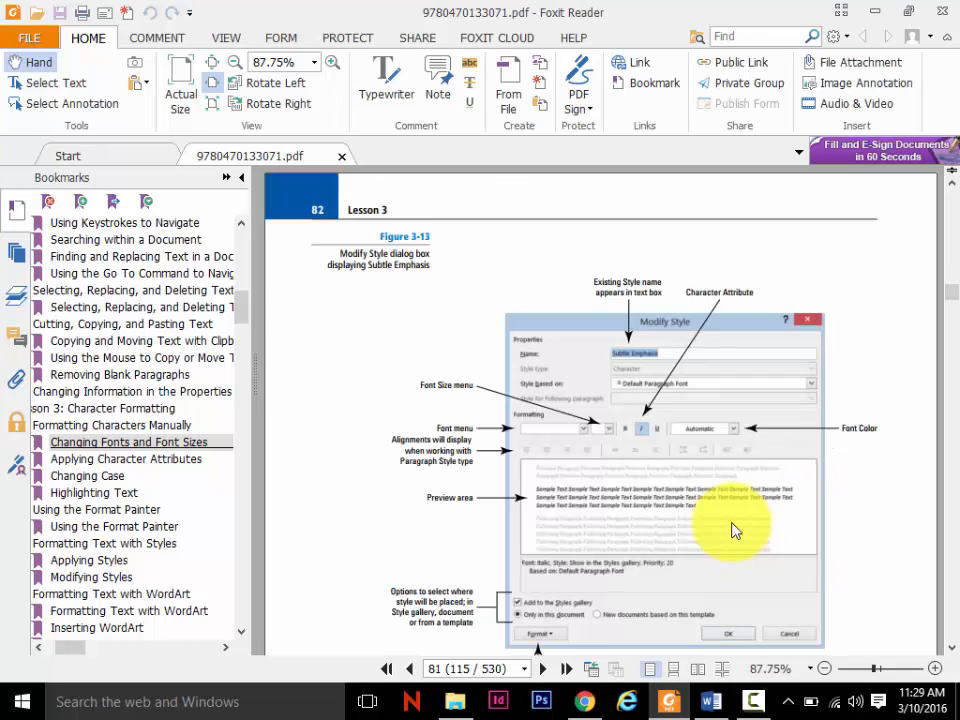
pyautogui.press('pageup')
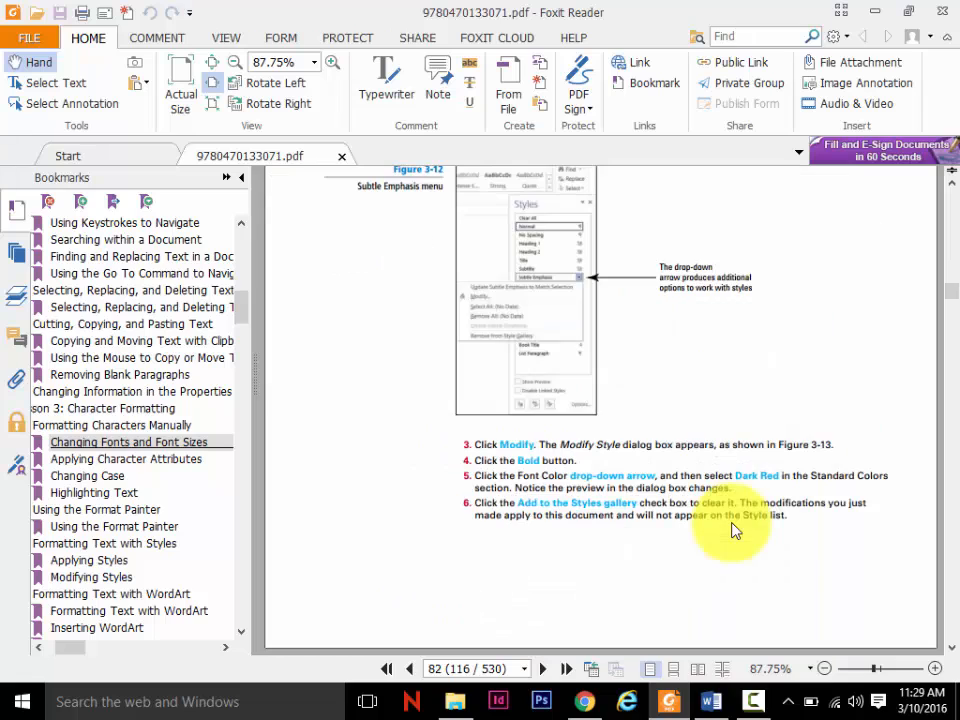
# Step: Switch to Word and examine the font, size, color and gallery options for modifying the Strong style, leaving the style as it is
pyautogui.click(708, 699)
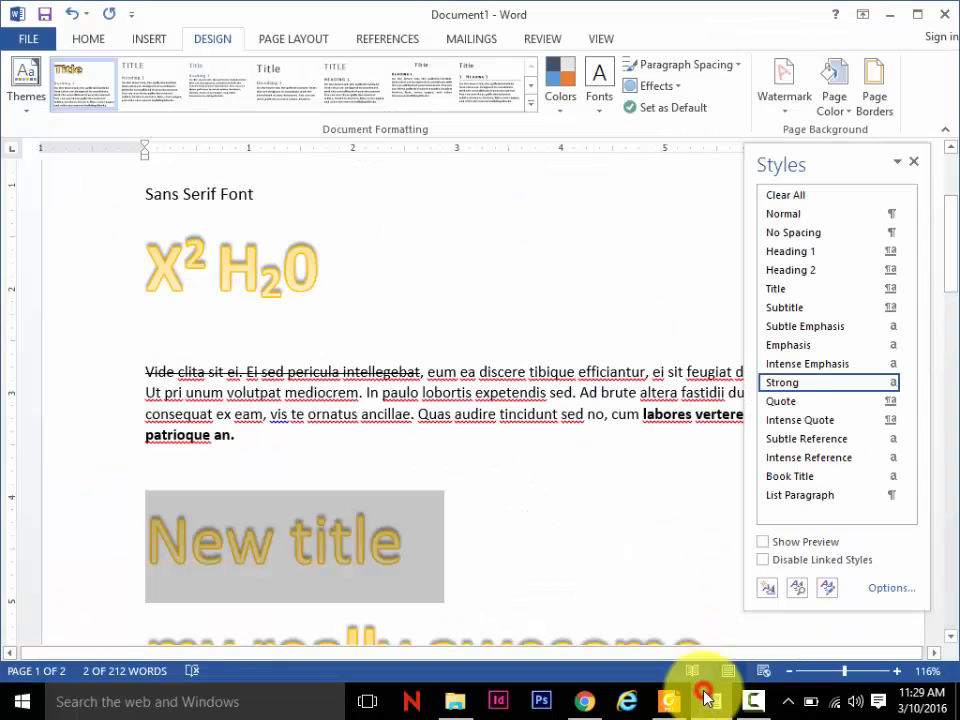
pyautogui.click(890, 386)
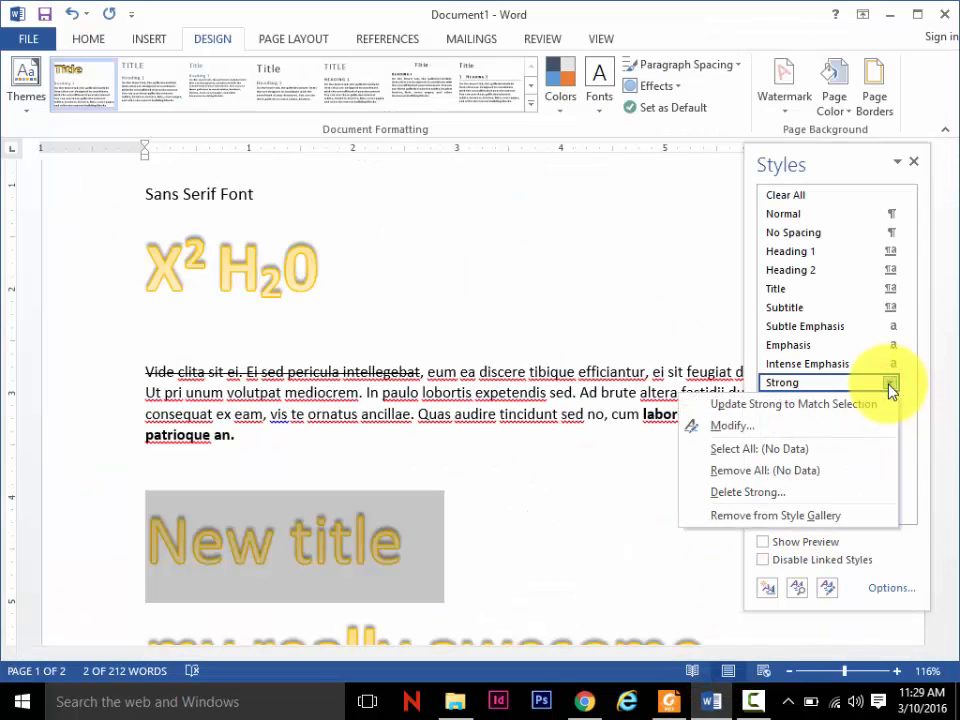
pyautogui.click(860, 424)
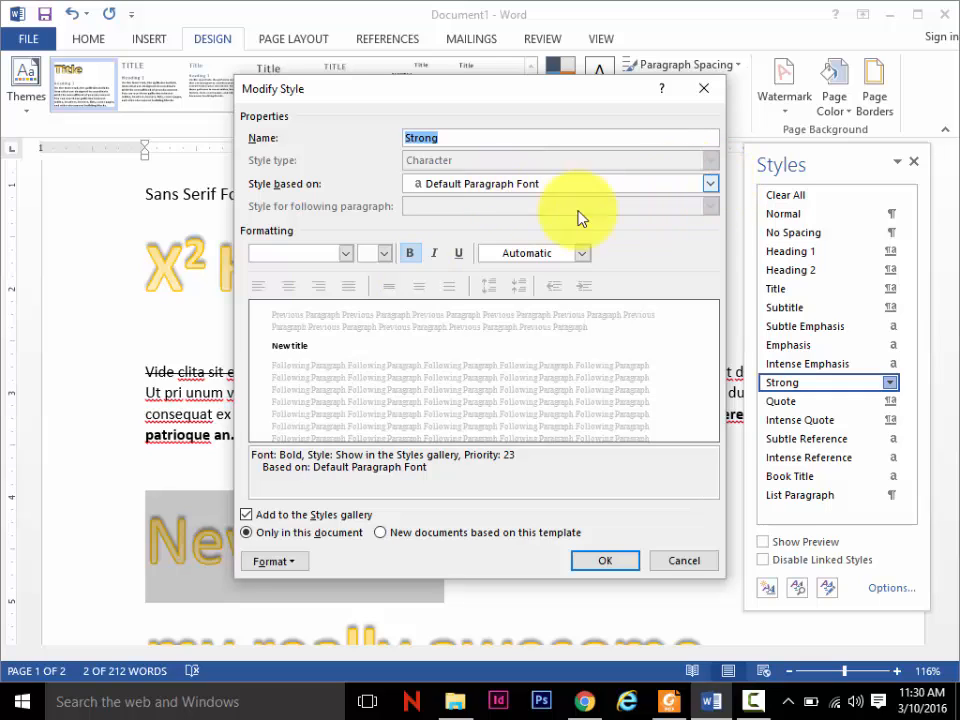
pyautogui.click(345, 254)
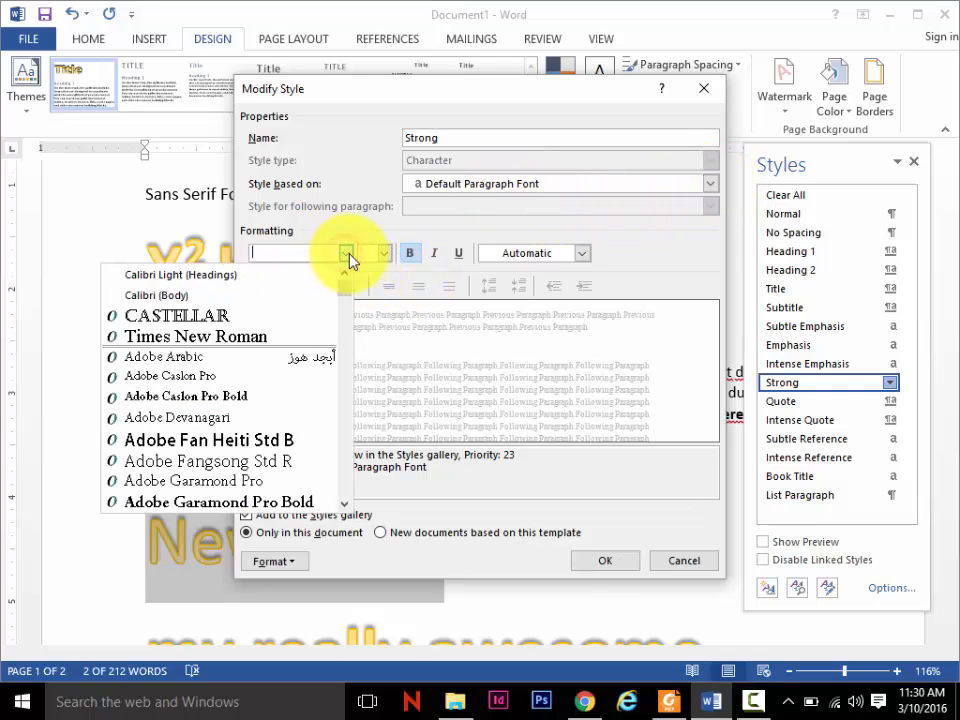
pyautogui.click(384, 253)
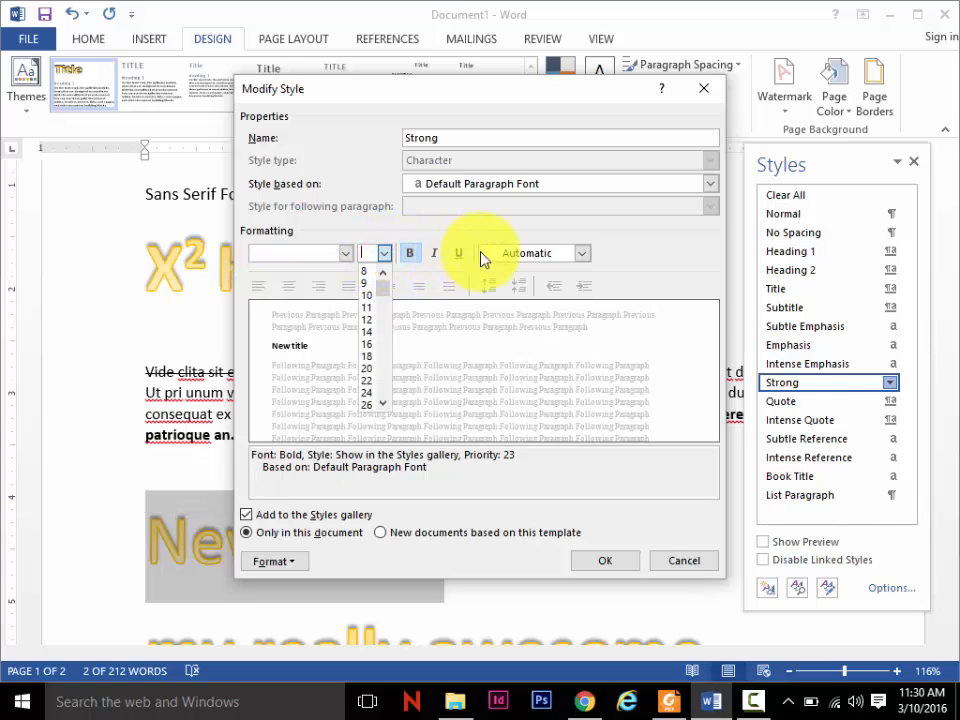
pyautogui.click(581, 254)
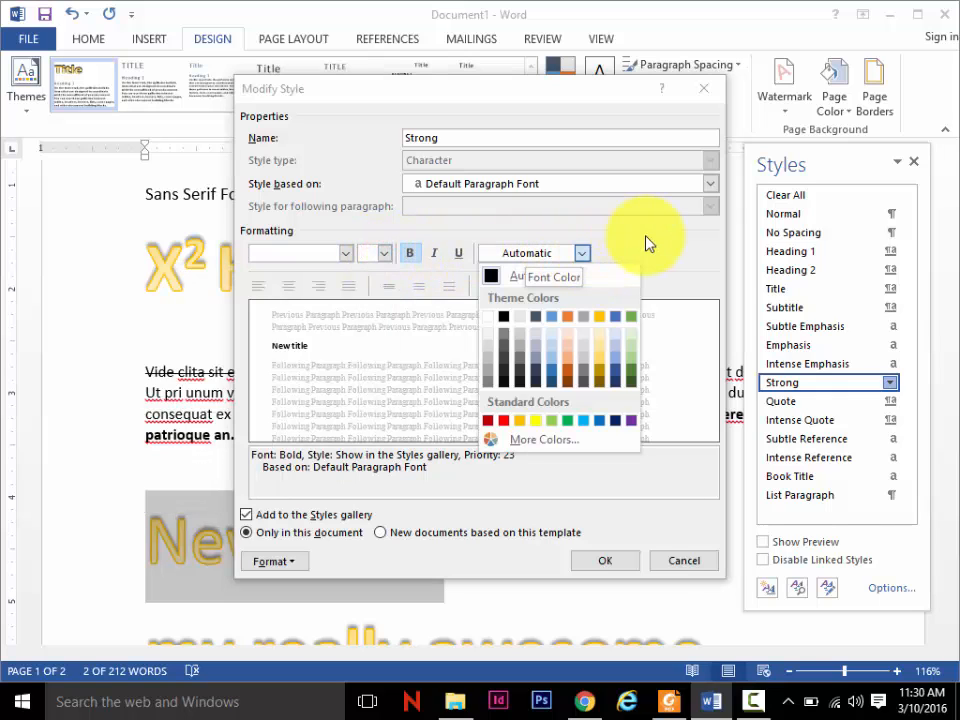
pyautogui.click(647, 236)
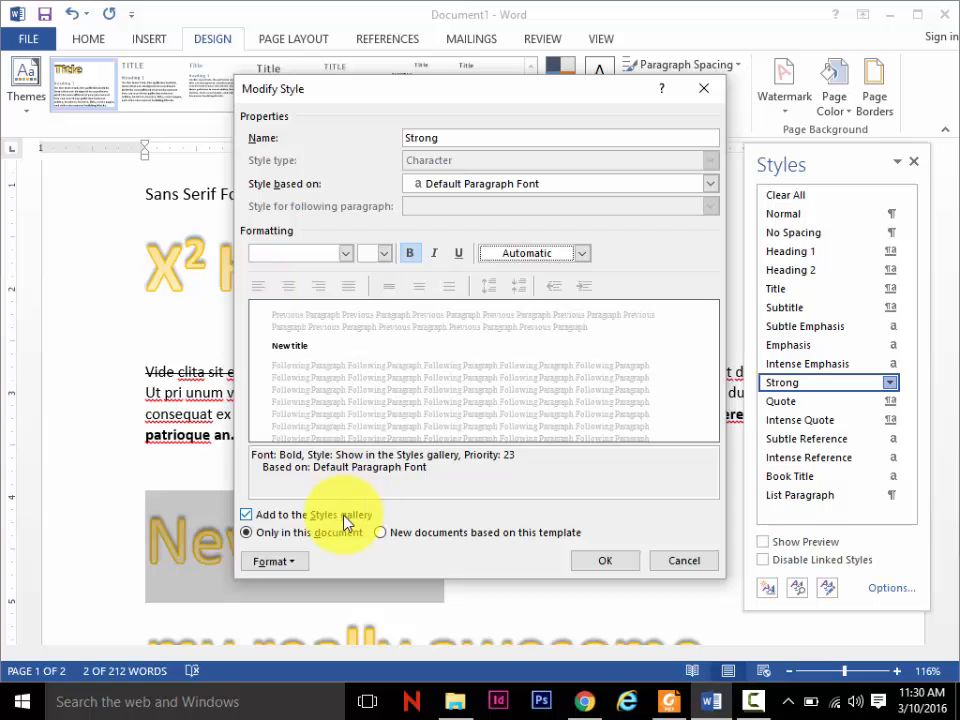
pyautogui.click(697, 562)
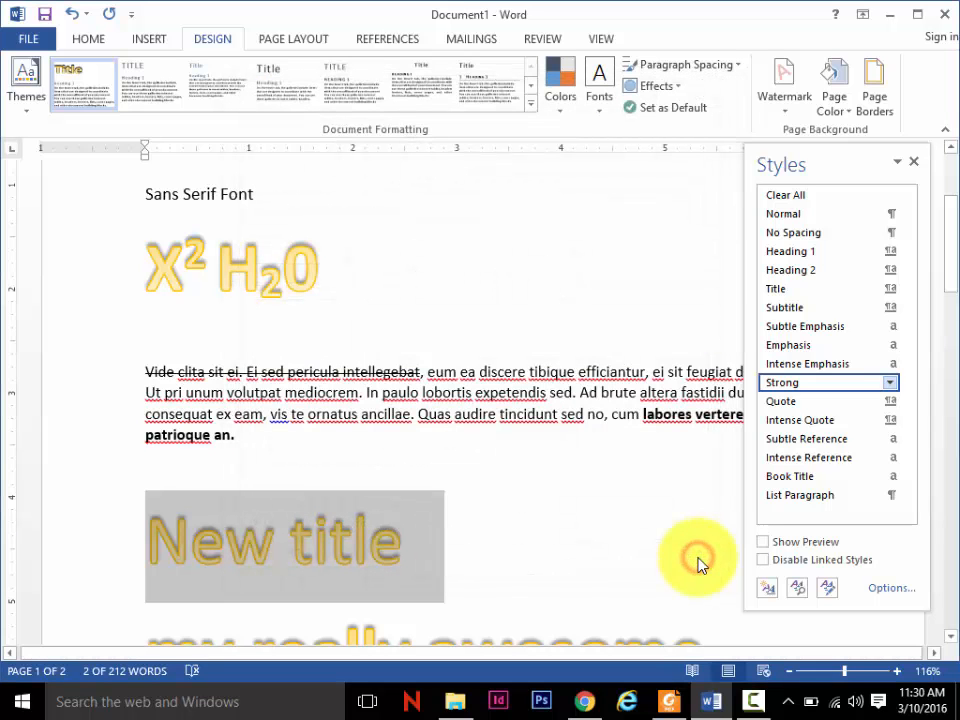
# Step: Switch to Foxit Reader and read the textbook pages from Formatting Text with WordArt through Using the Clear Formatting Button
pyautogui.click(684, 710)
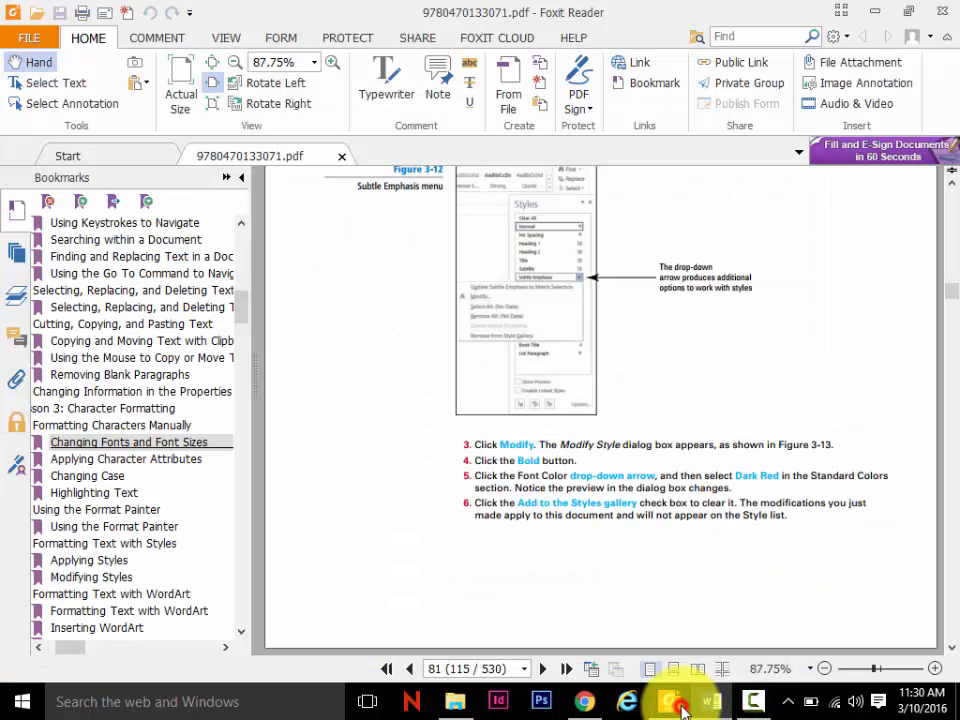
pyautogui.press('pagedown')
pyautogui.press('pagedown')
pyautogui.press('pagedown')
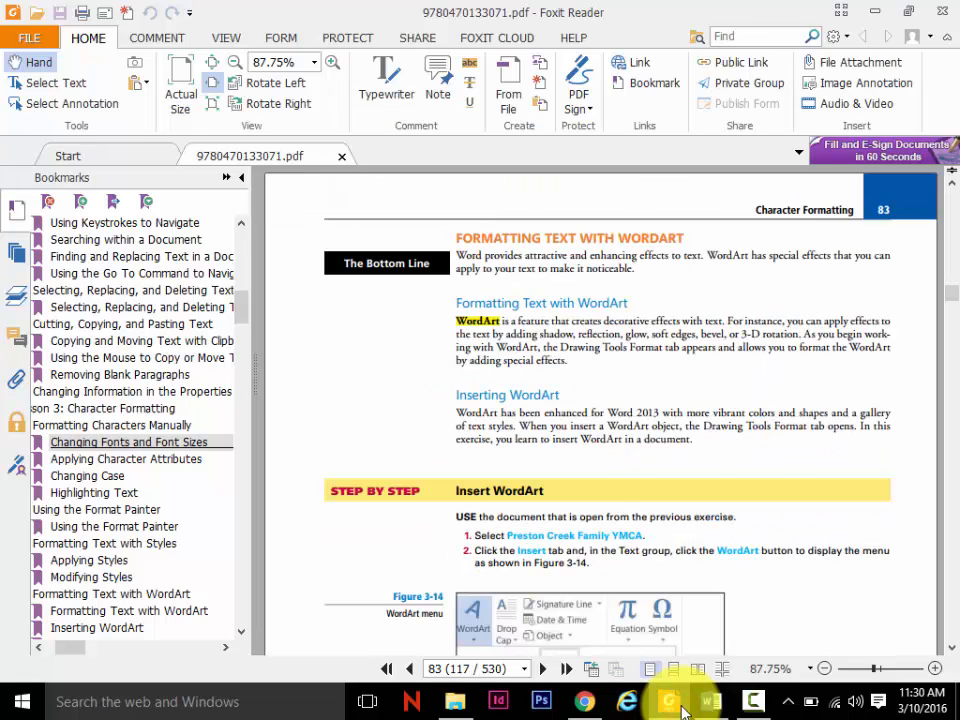
pyautogui.press('pagedown')
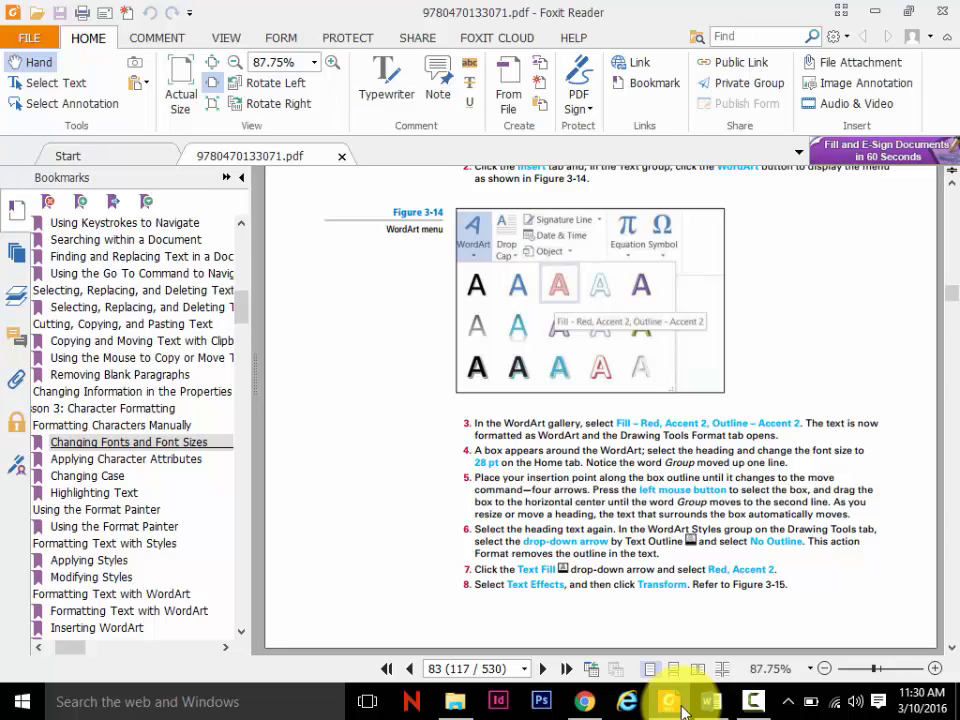
pyautogui.press('Down')
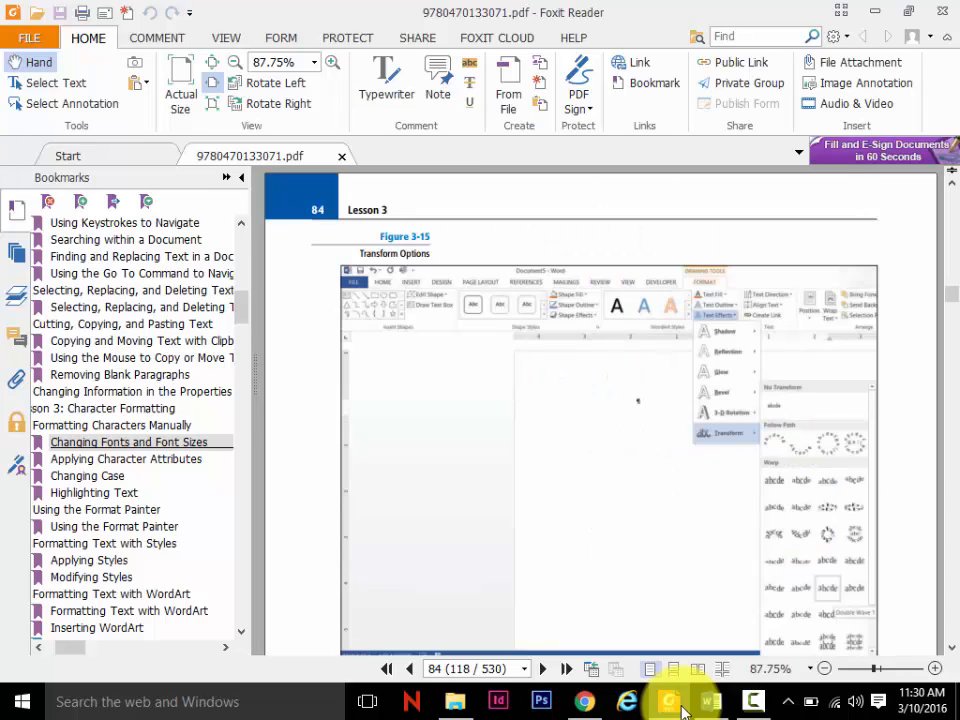
pyautogui.press('Up')
pyautogui.press('Down')
pyautogui.press('Down')
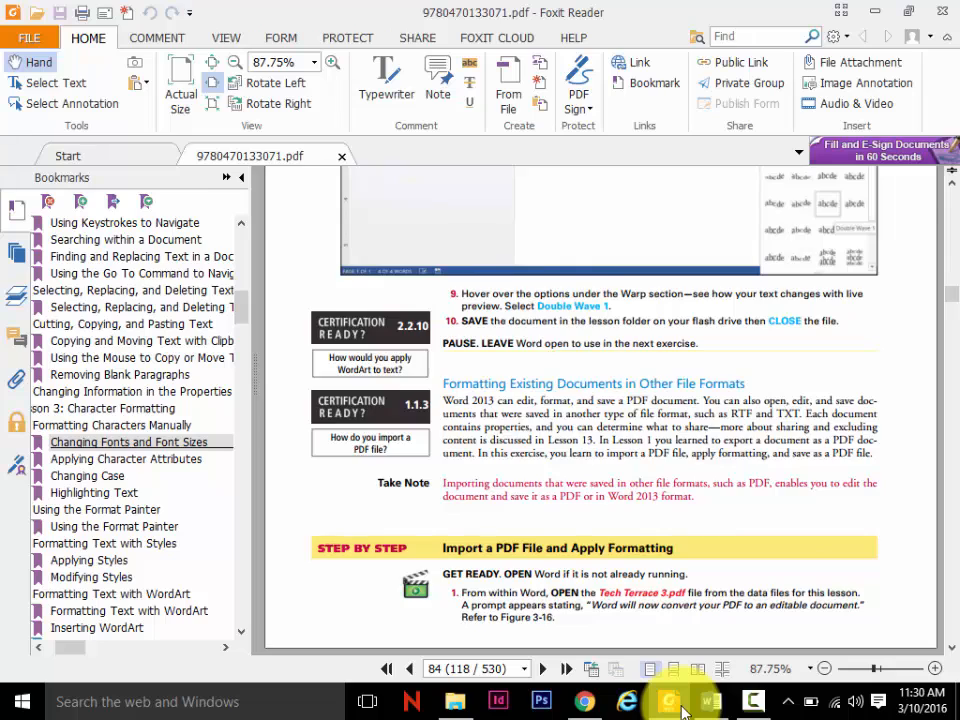
pyautogui.press('Down')
pyautogui.press('Down')
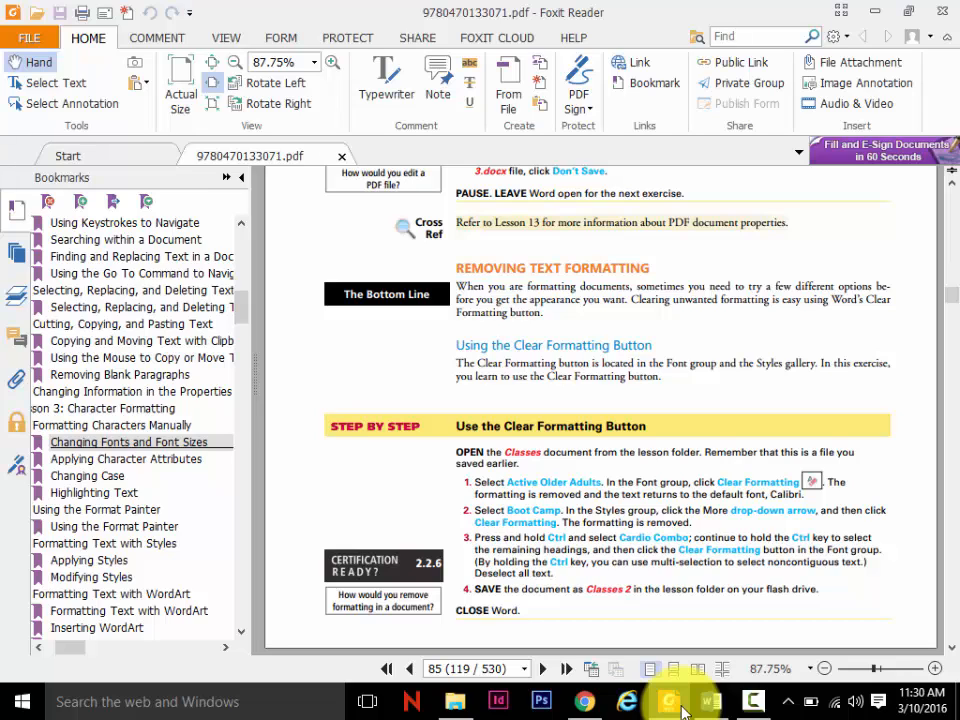
# Step: Switch to Word and clear all formatting from the X² H₂0 line
pyautogui.click(710, 701)
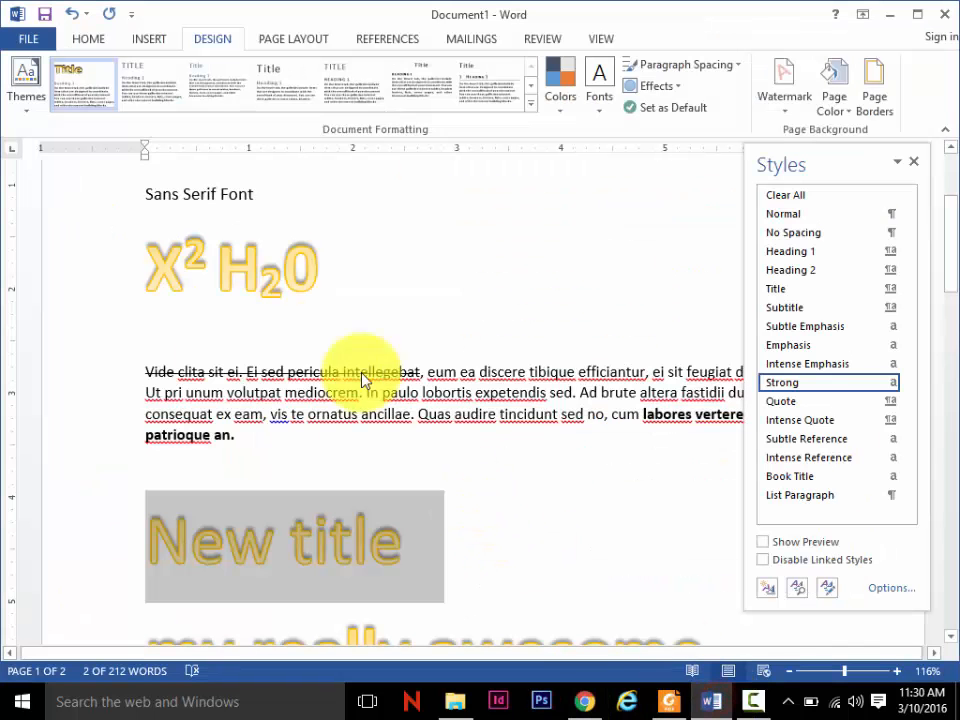
pyautogui.moveTo(339, 272); pyautogui.dragTo(152, 266)
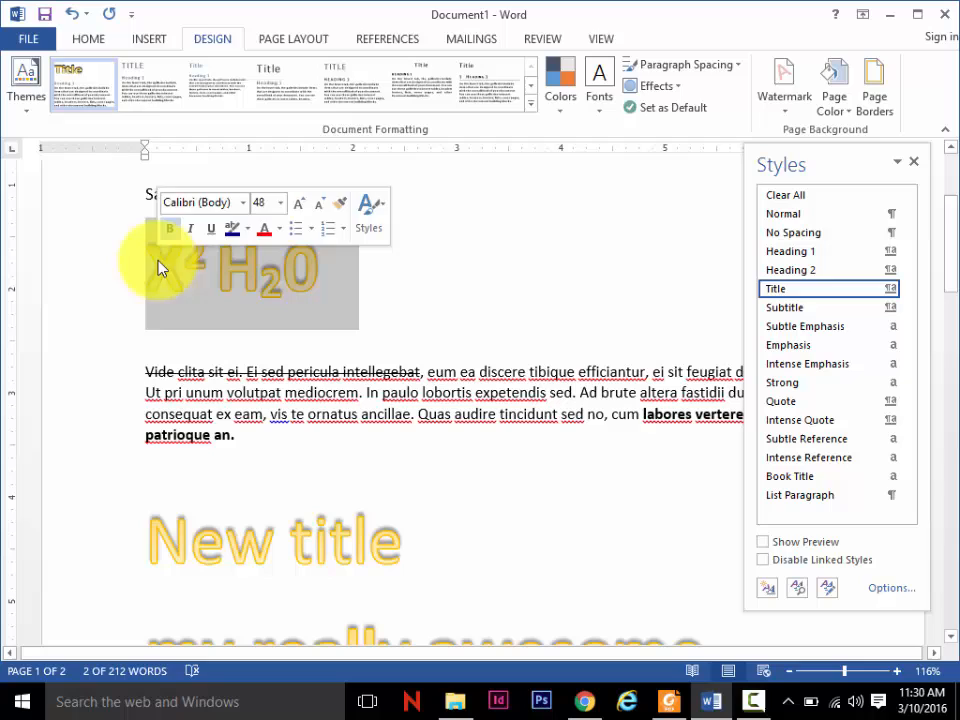
pyautogui.click(88, 40)
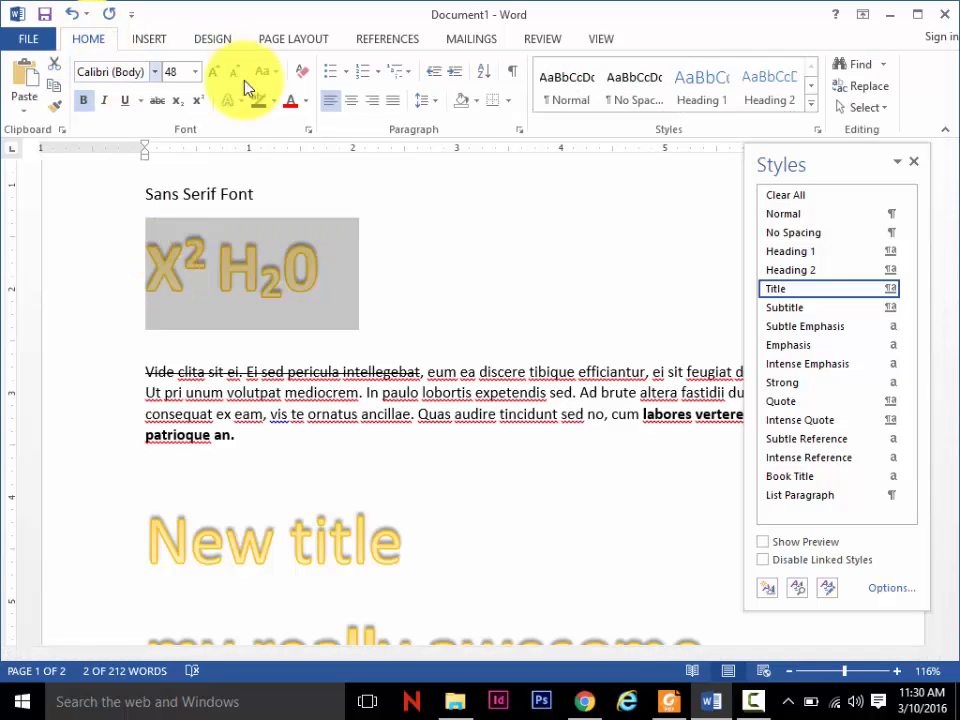
pyautogui.click(302, 77)
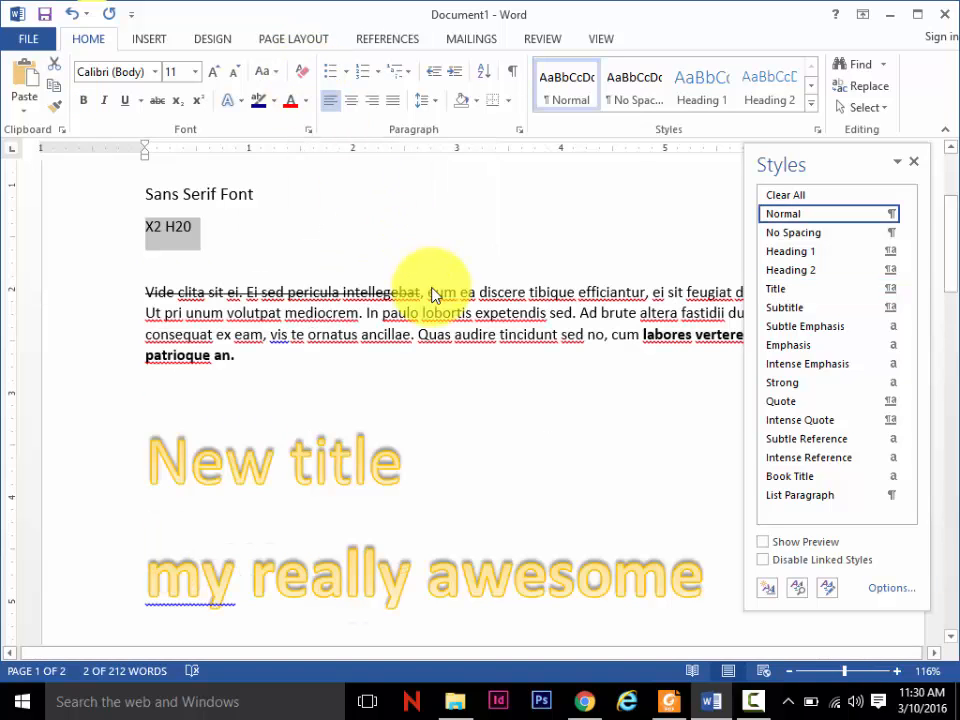
# Step: Switch to Foxit Reader and review the Lesson 3 Skill Summary table
pyautogui.click(673, 702)
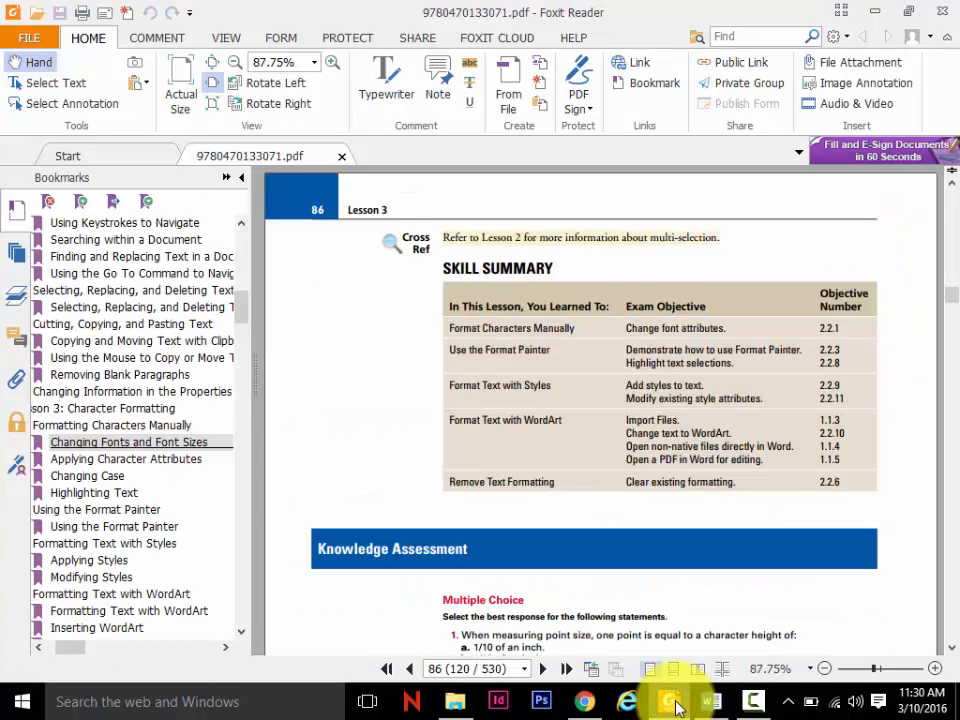
pyautogui.click(753, 702)
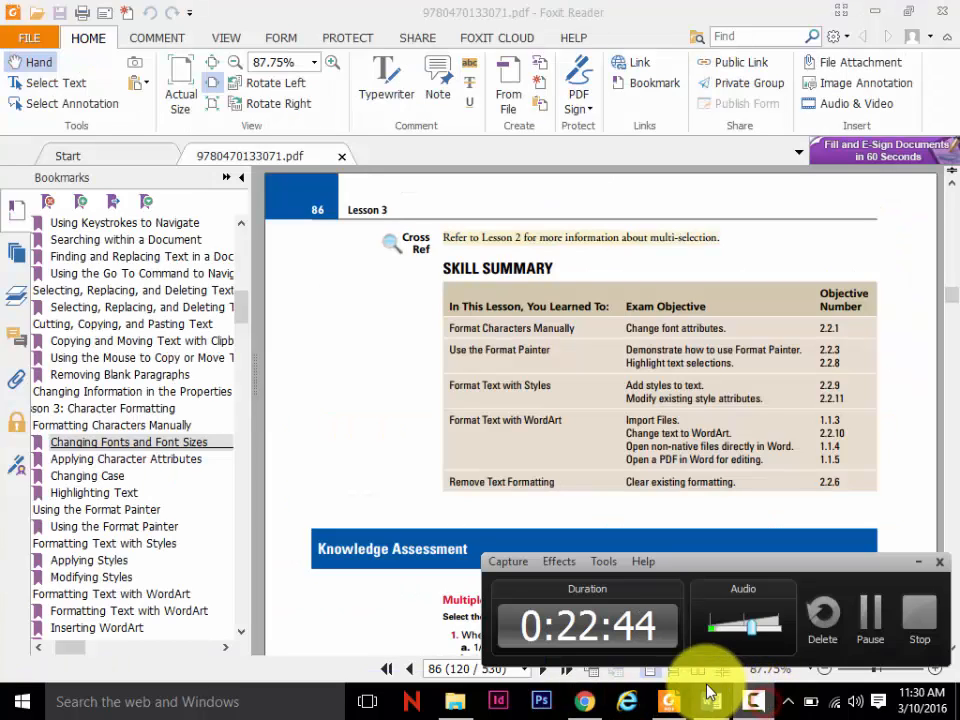